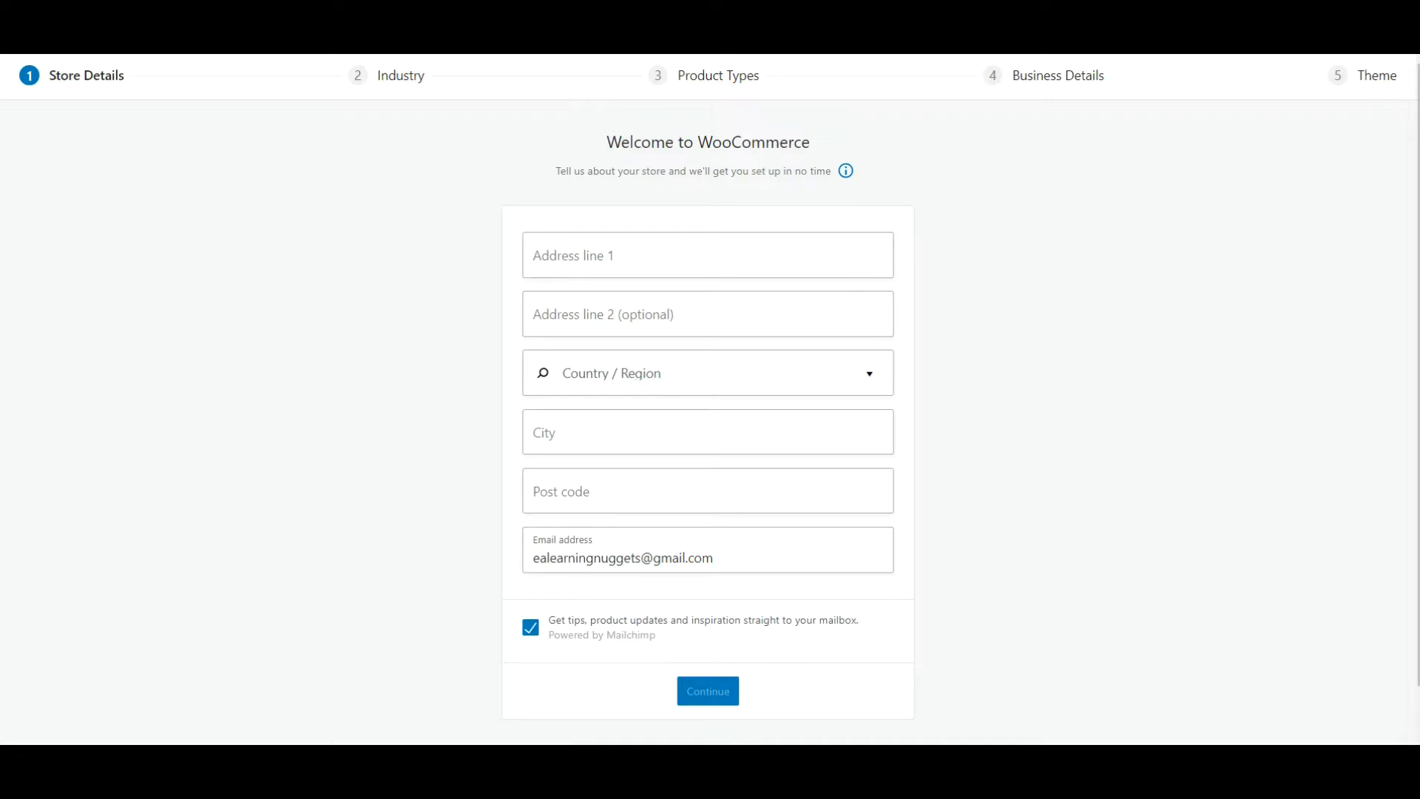
Fill in both address lines of the store details with the store's street address.
{"action": "left_click", "coordinate": [688, 264]}
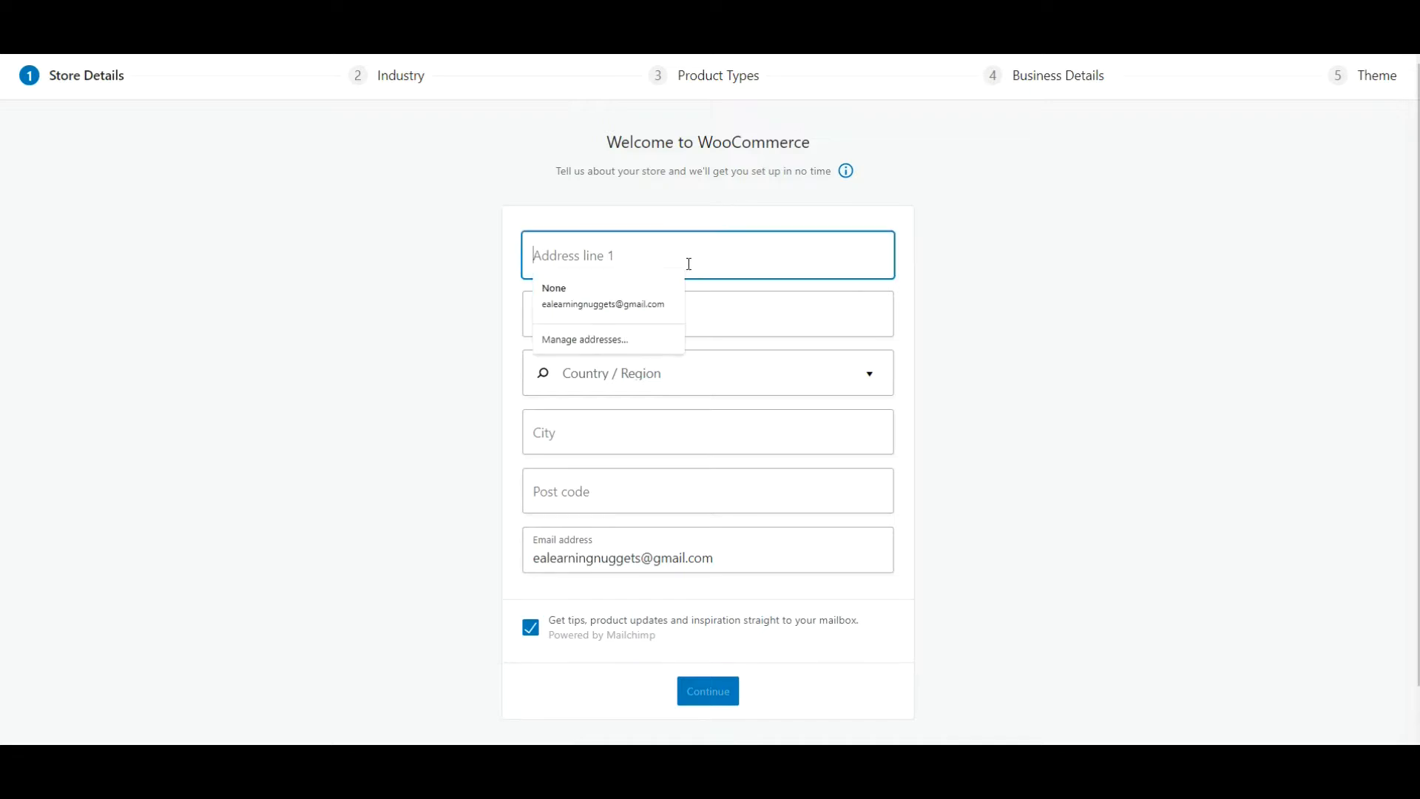
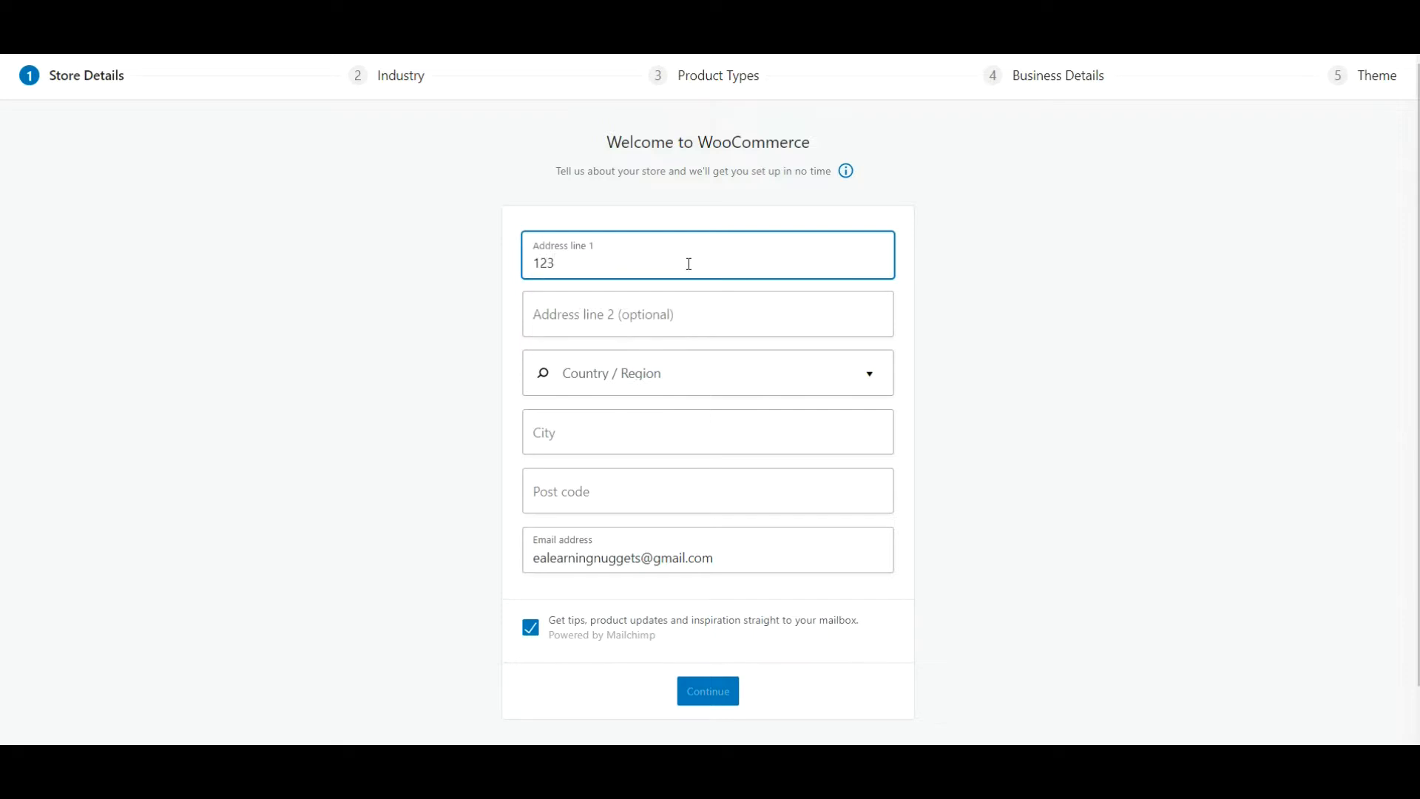
{"action": "left_click", "coordinate": [698, 315]}
{"action": "type", "text": "F"}
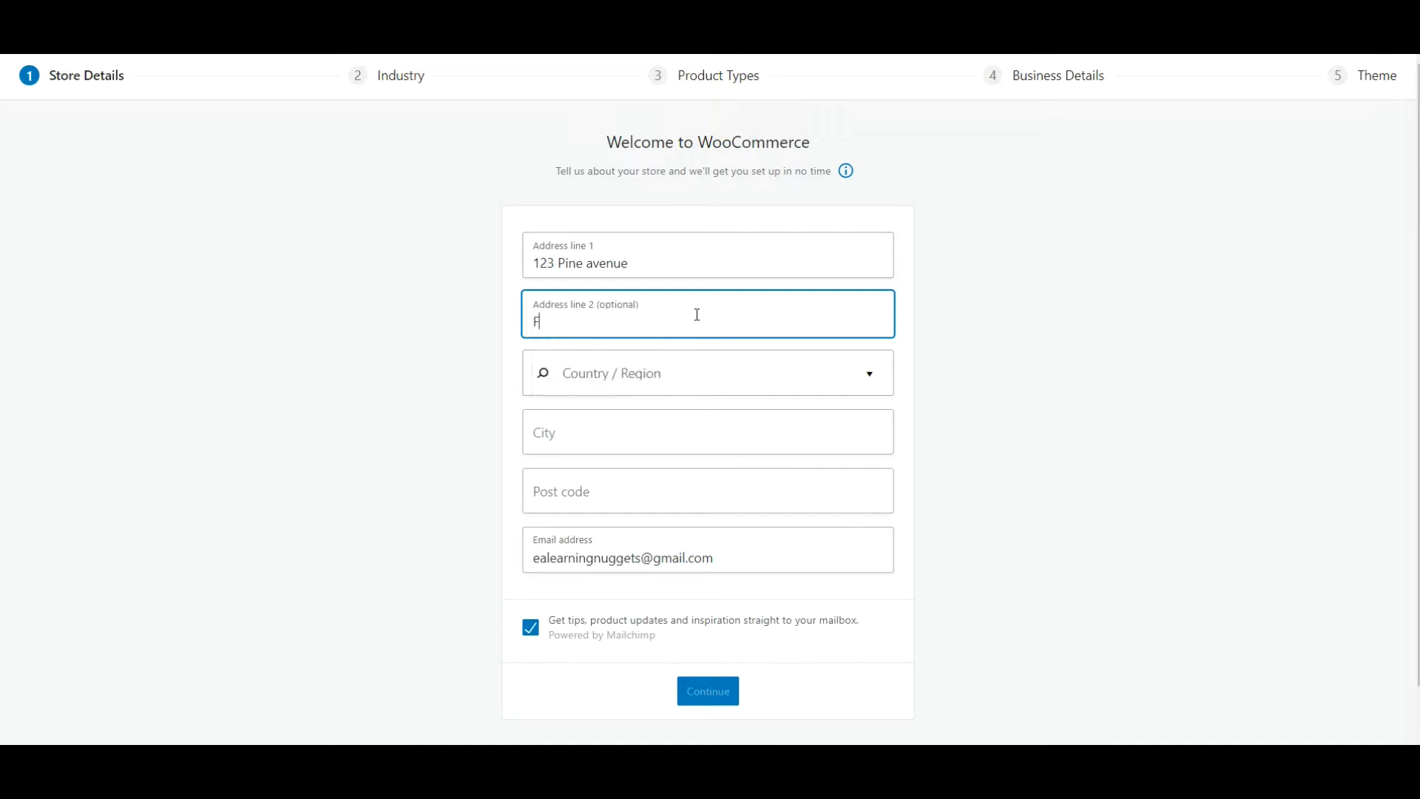
{"action": "type", "text": "orestry"}
Set the store's country and region to South Africa — Gauteng and fill in the city and post code from the saved address.
{"action": "left_click", "coordinate": [730, 378]}
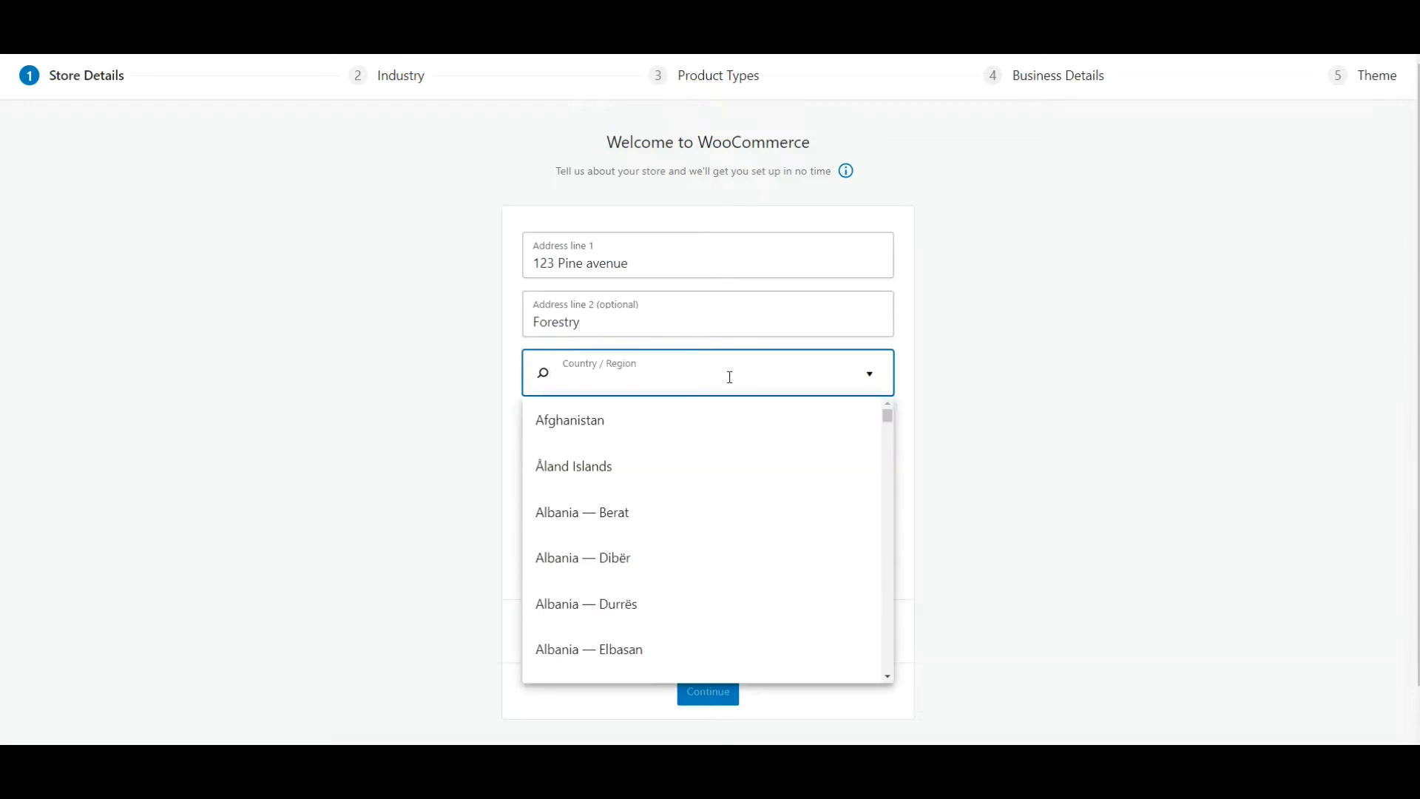
{"action": "type", "text": "South"}
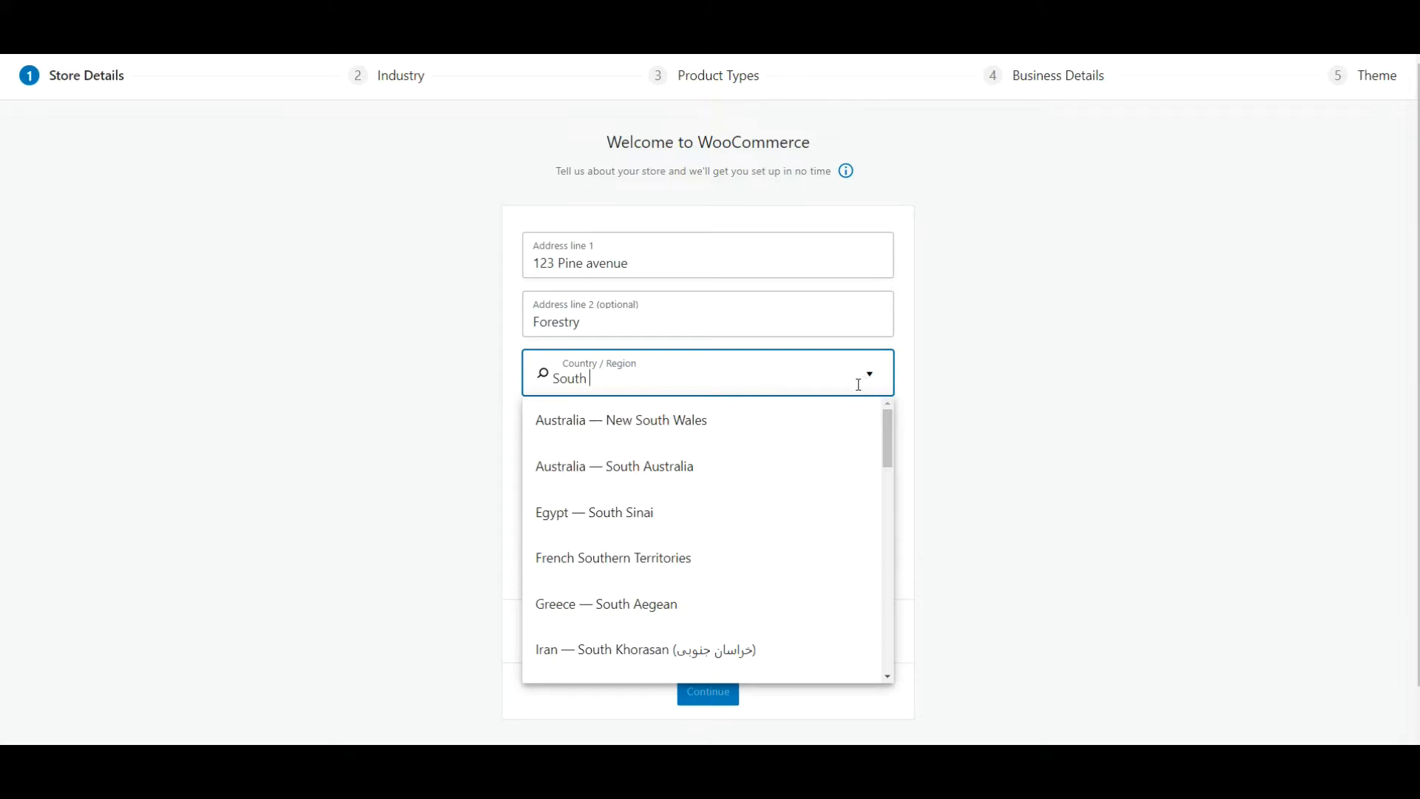
{"action": "type", "text": " Afr"}
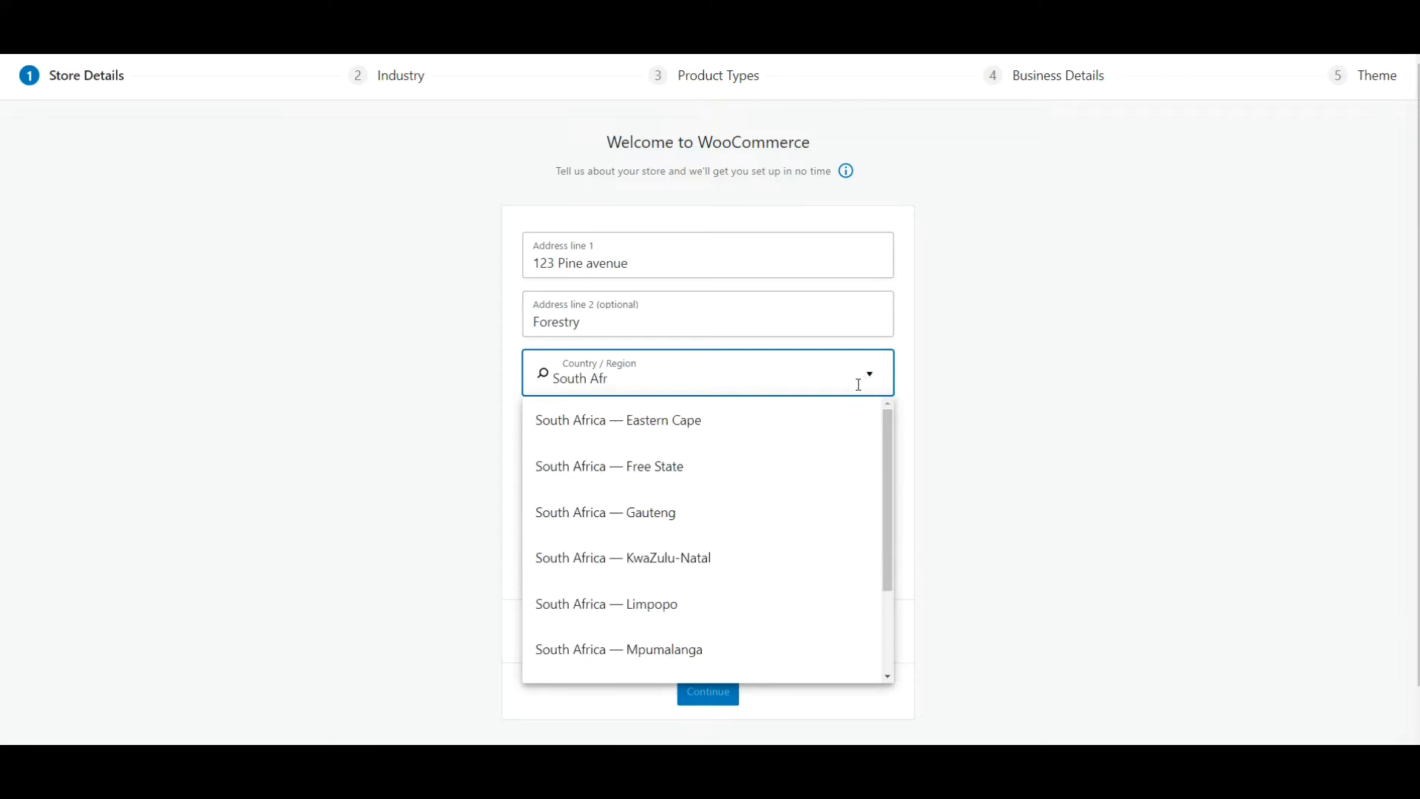
{"action": "left_click", "coordinate": [742, 522]}
{"action": "left_click", "coordinate": [715, 435]}
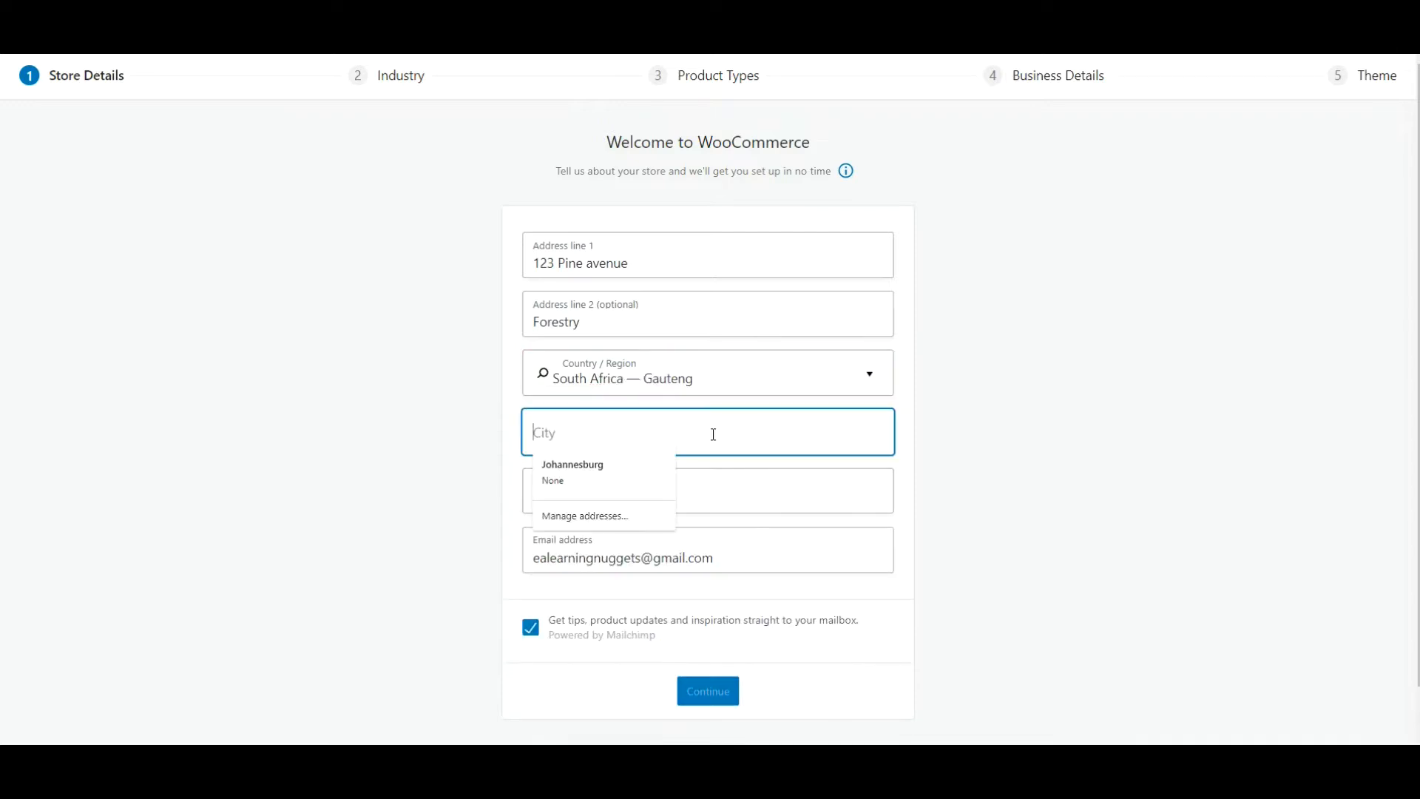
{"action": "left_click", "coordinate": [643, 478]}
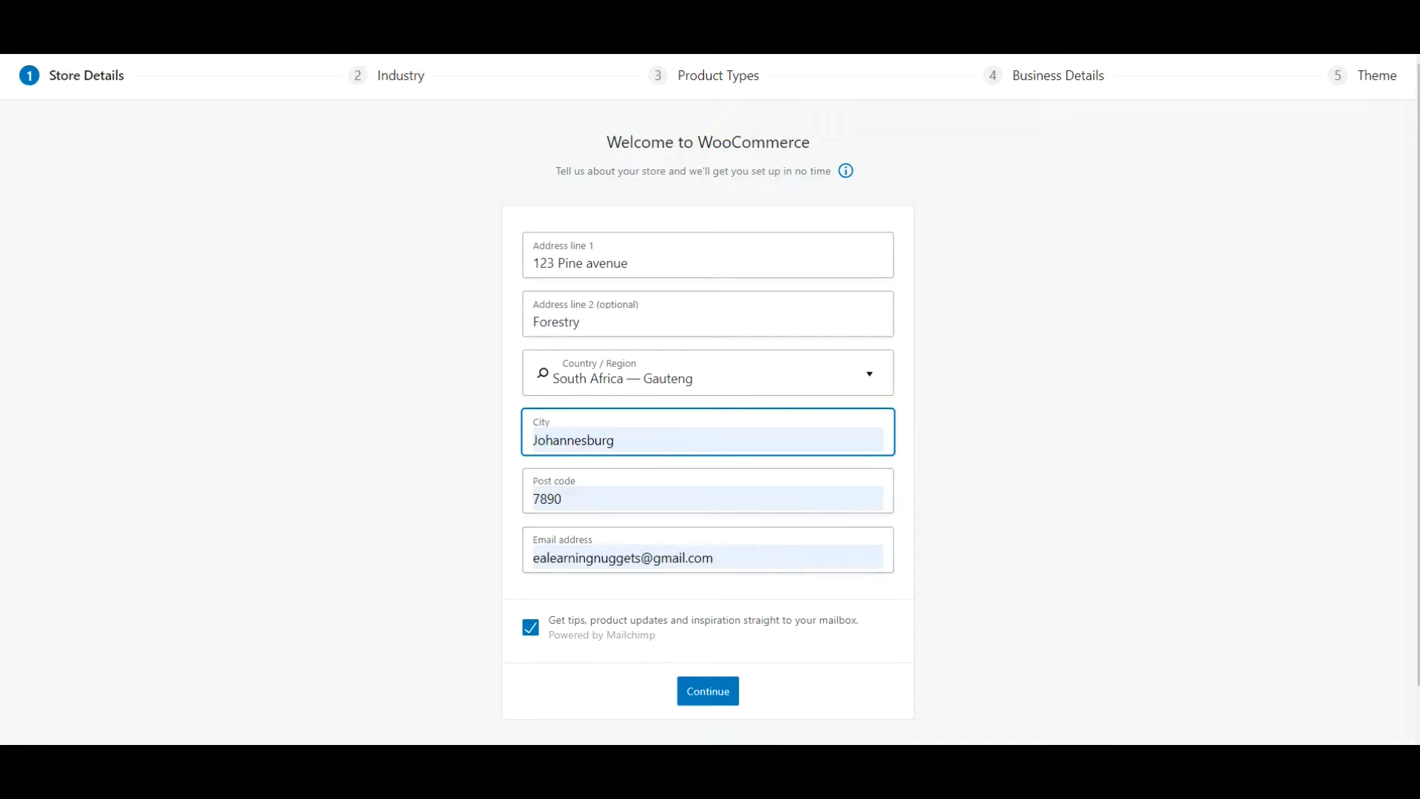
Opt out of the tips and product updates mailing, submit the store details and decline usage tracking.
{"action": "left_click", "coordinate": [530, 627]}
{"action": "left_click", "coordinate": [703, 692]}
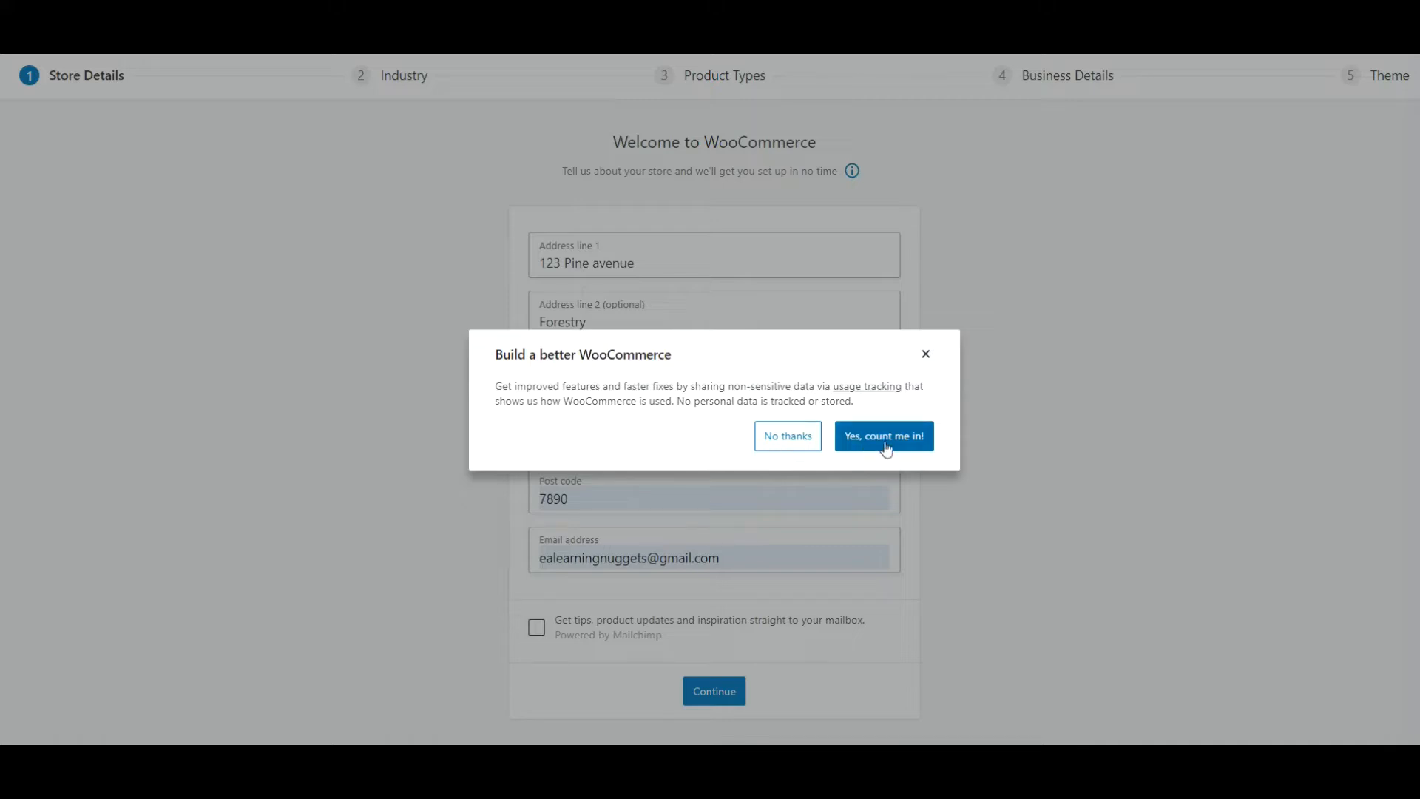
{"action": "left_click", "coordinate": [790, 437]}
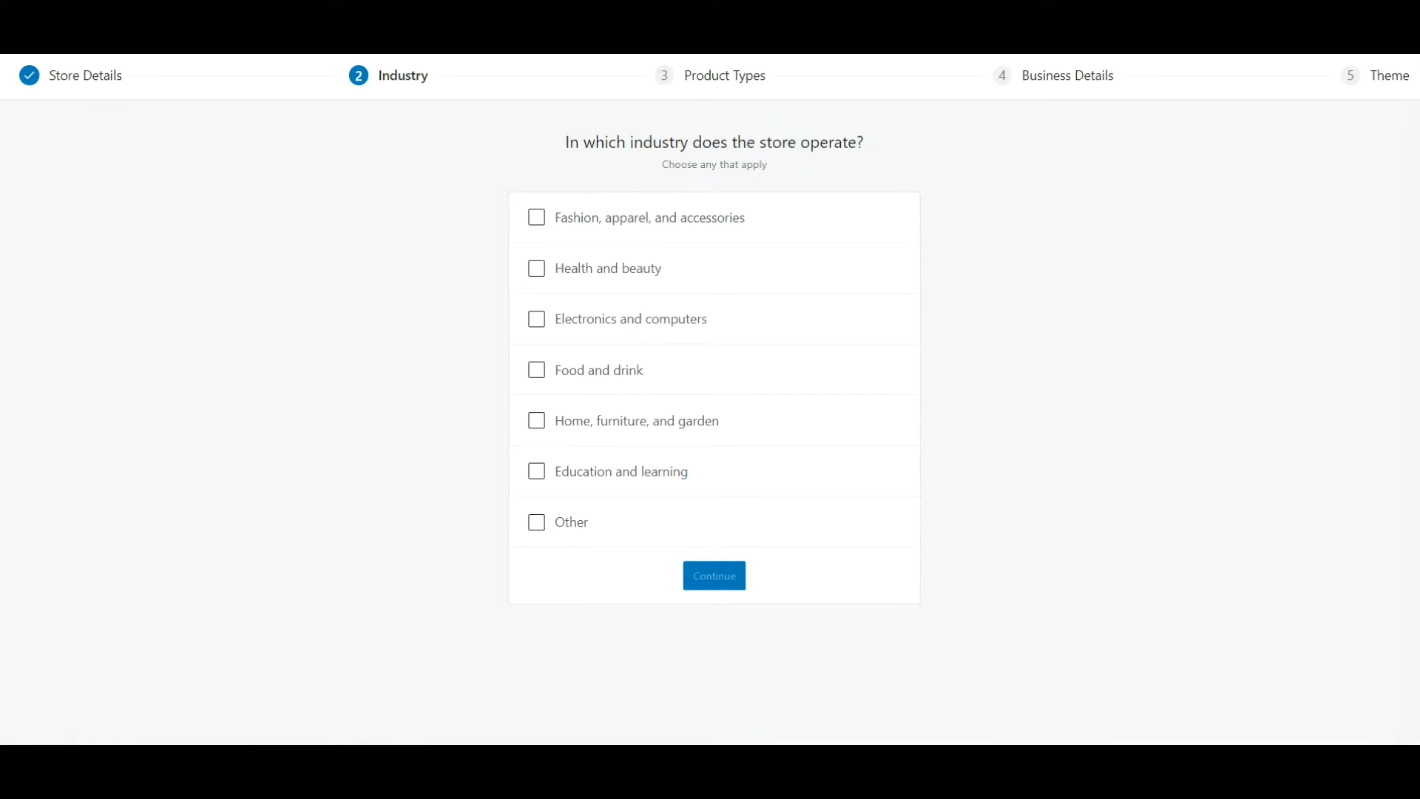
Choose Education and learning as the store's industry and Bookings instead of Physical products as the product type.
{"action": "left_click", "coordinate": [536, 471]}
{"action": "left_click", "coordinate": [723, 579]}
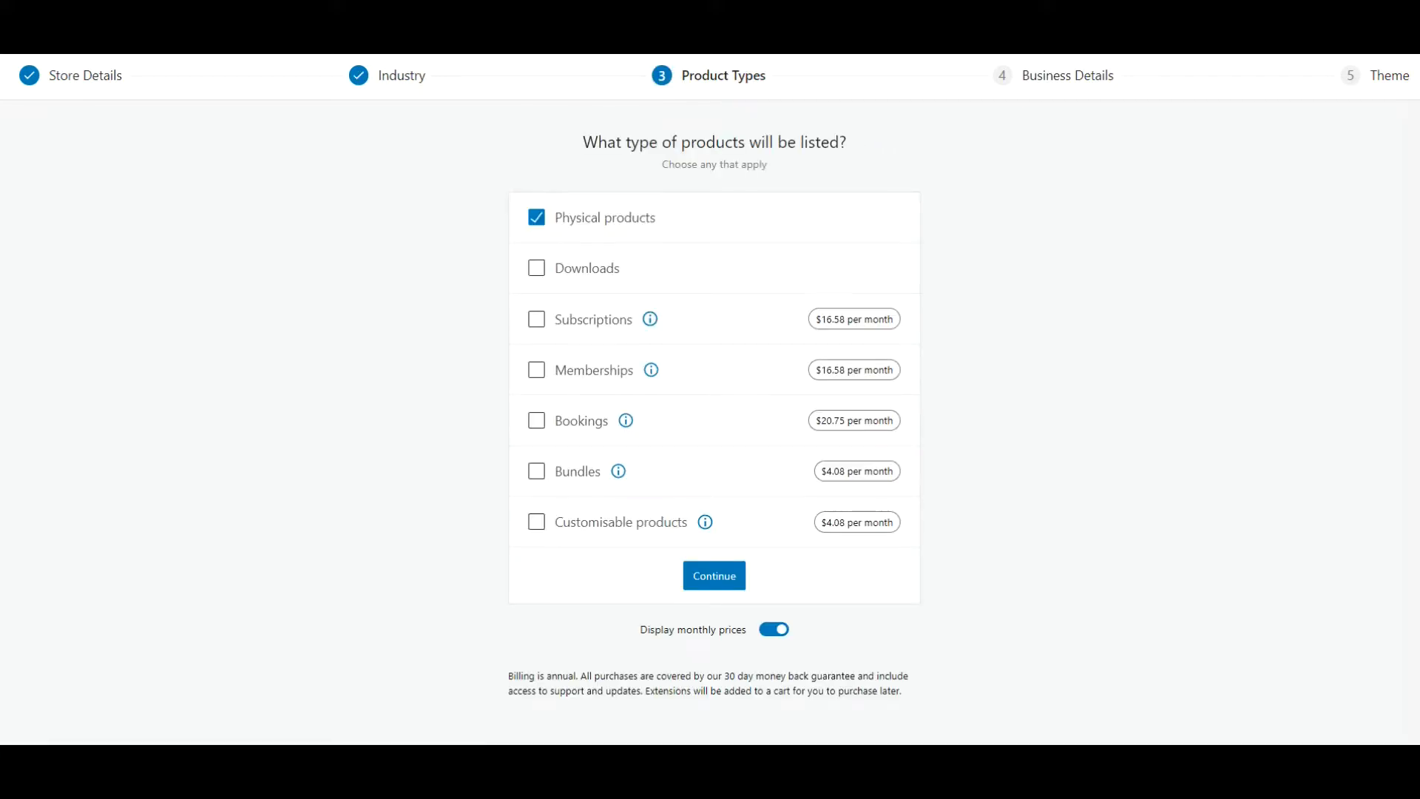
{"action": "left_click", "coordinate": [535, 423]}
{"action": "left_click", "coordinate": [536, 217]}
{"action": "left_click", "coordinate": [707, 576]}
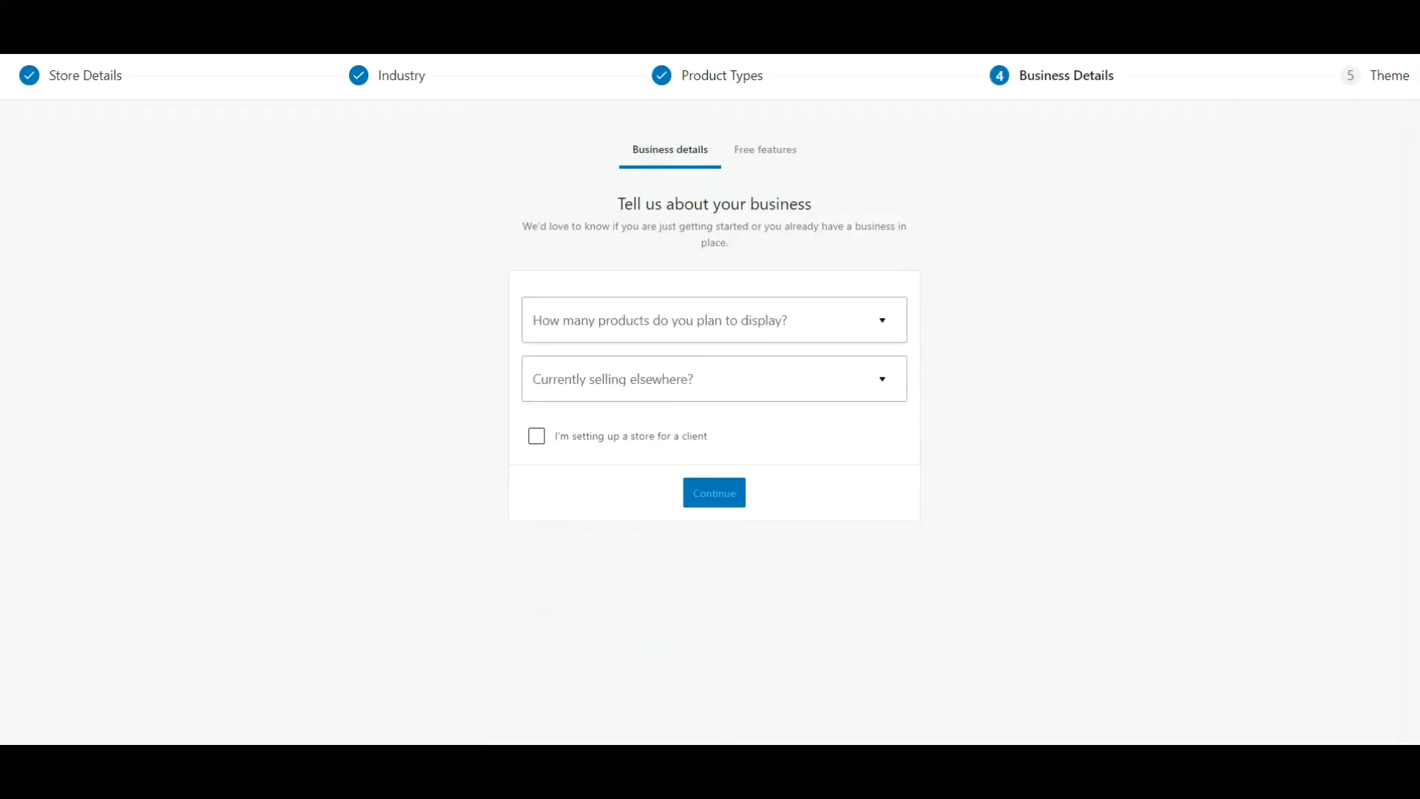
Submit the business details with 1 - 10 products planned and No for currently selling elsewhere.
{"action": "left_click", "coordinate": [863, 331]}
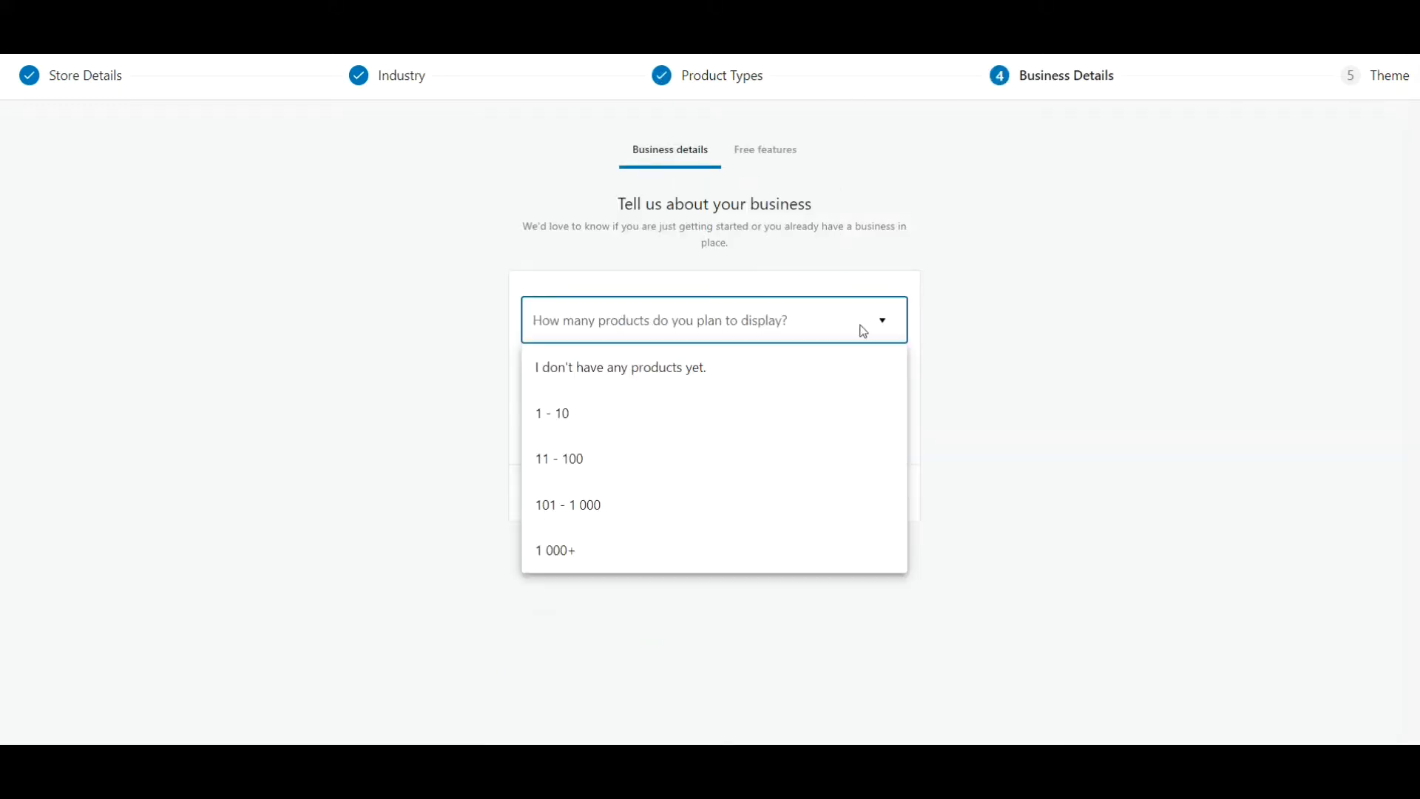
{"action": "left_click", "coordinate": [824, 423]}
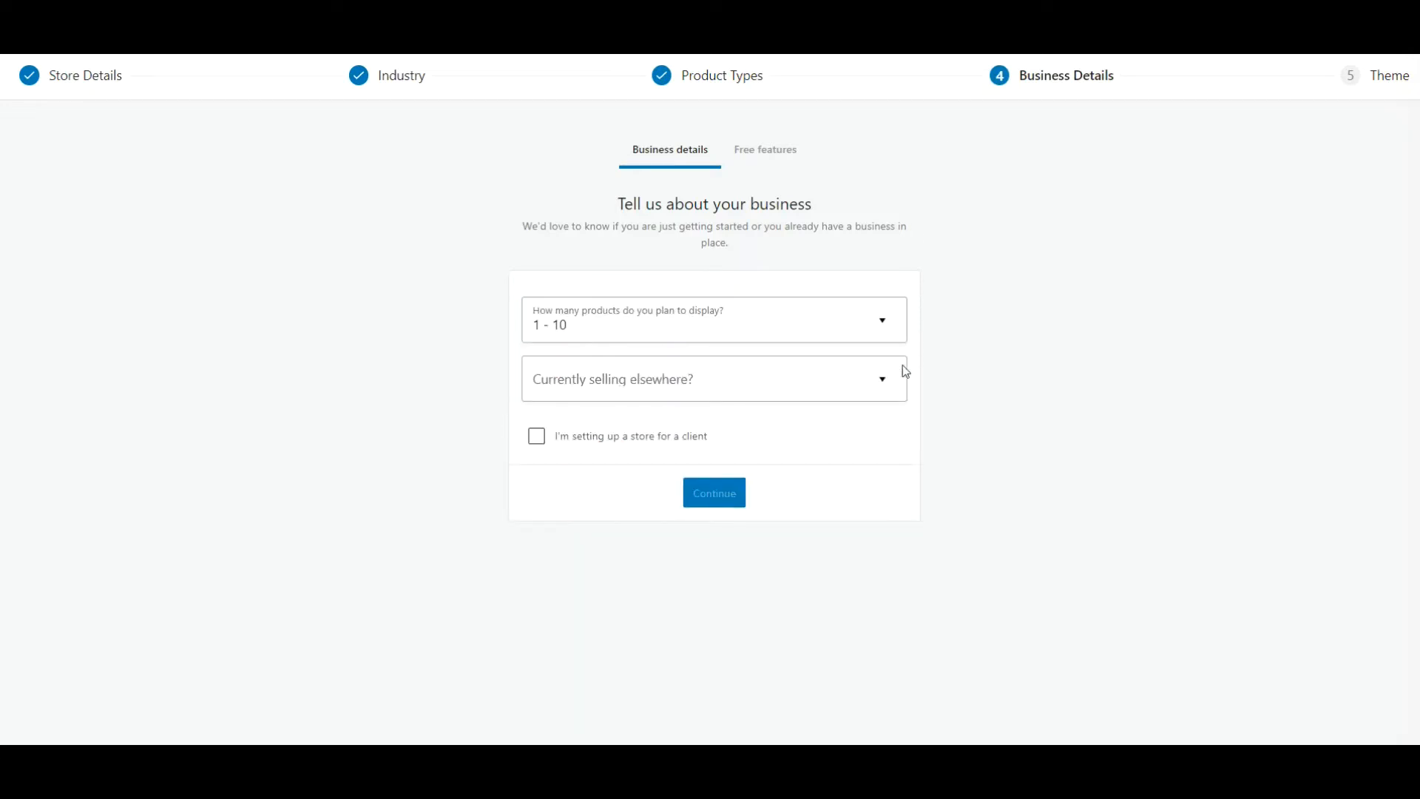
{"action": "left_click", "coordinate": [891, 389]}
{"action": "left_click", "coordinate": [851, 431]}
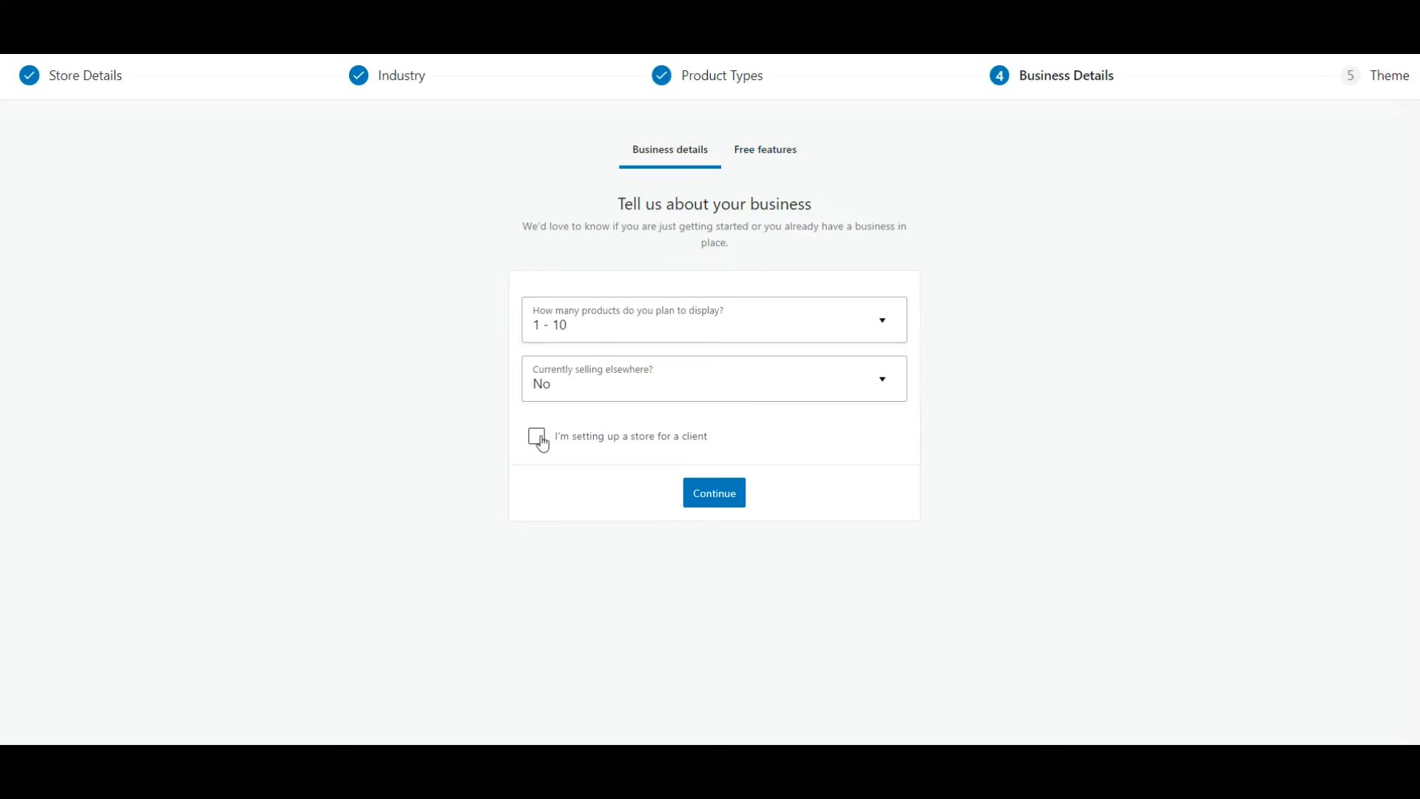
{"action": "left_click", "coordinate": [719, 496]}
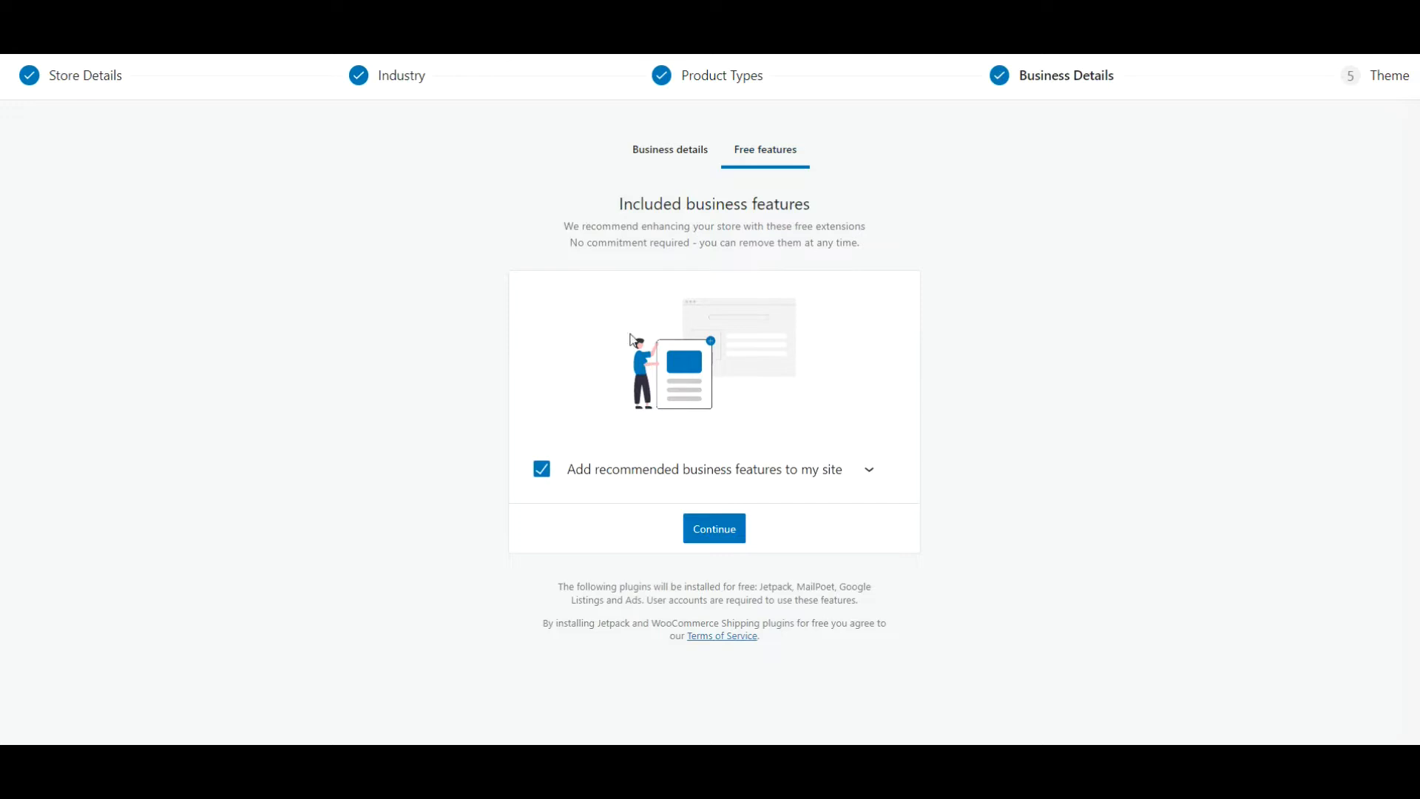
Decline the recommended business features, continue with the active OceanWP theme and dismiss the welcome message.
{"action": "left_click", "coordinate": [541, 473]}
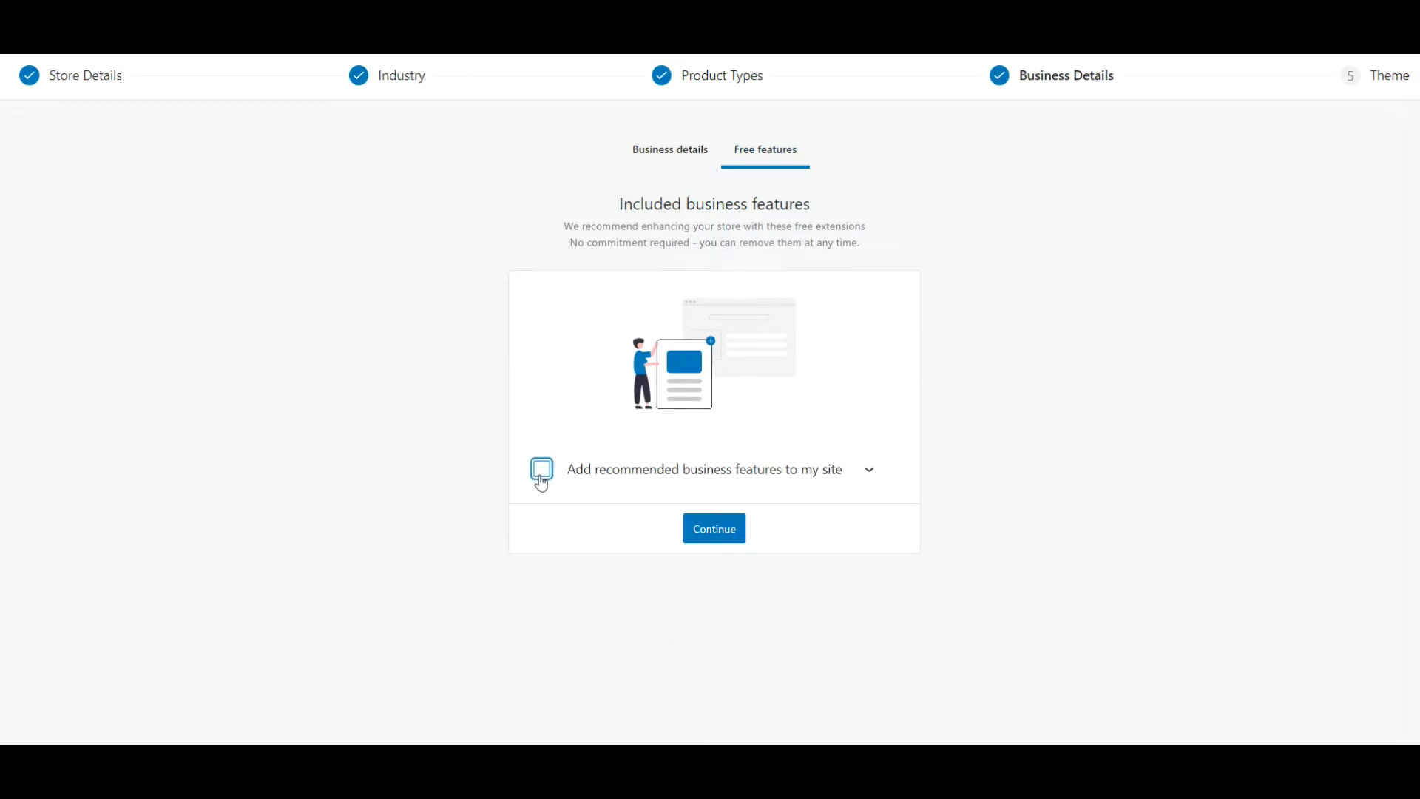
{"action": "left_click", "coordinate": [715, 529]}
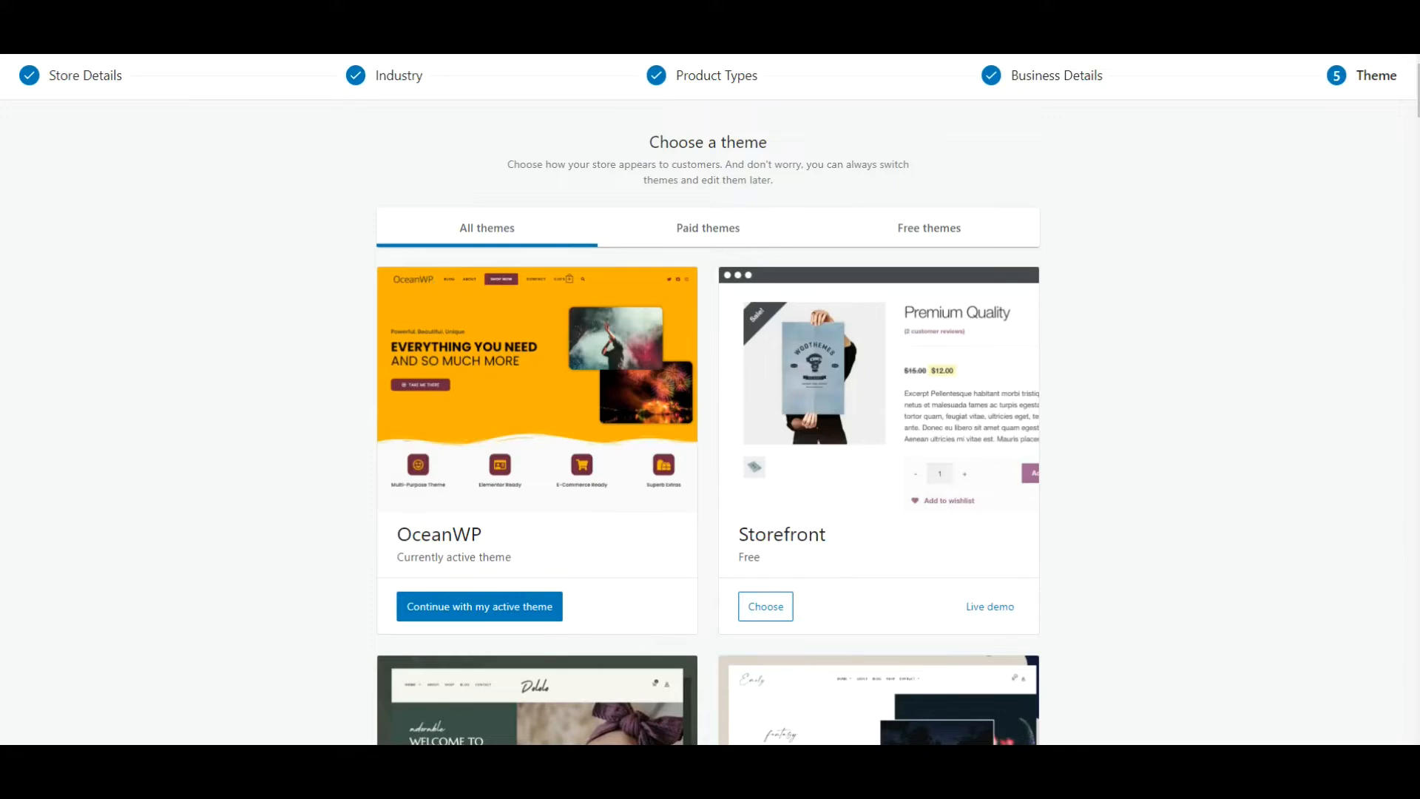
{"action": "left_click", "coordinate": [507, 608]}
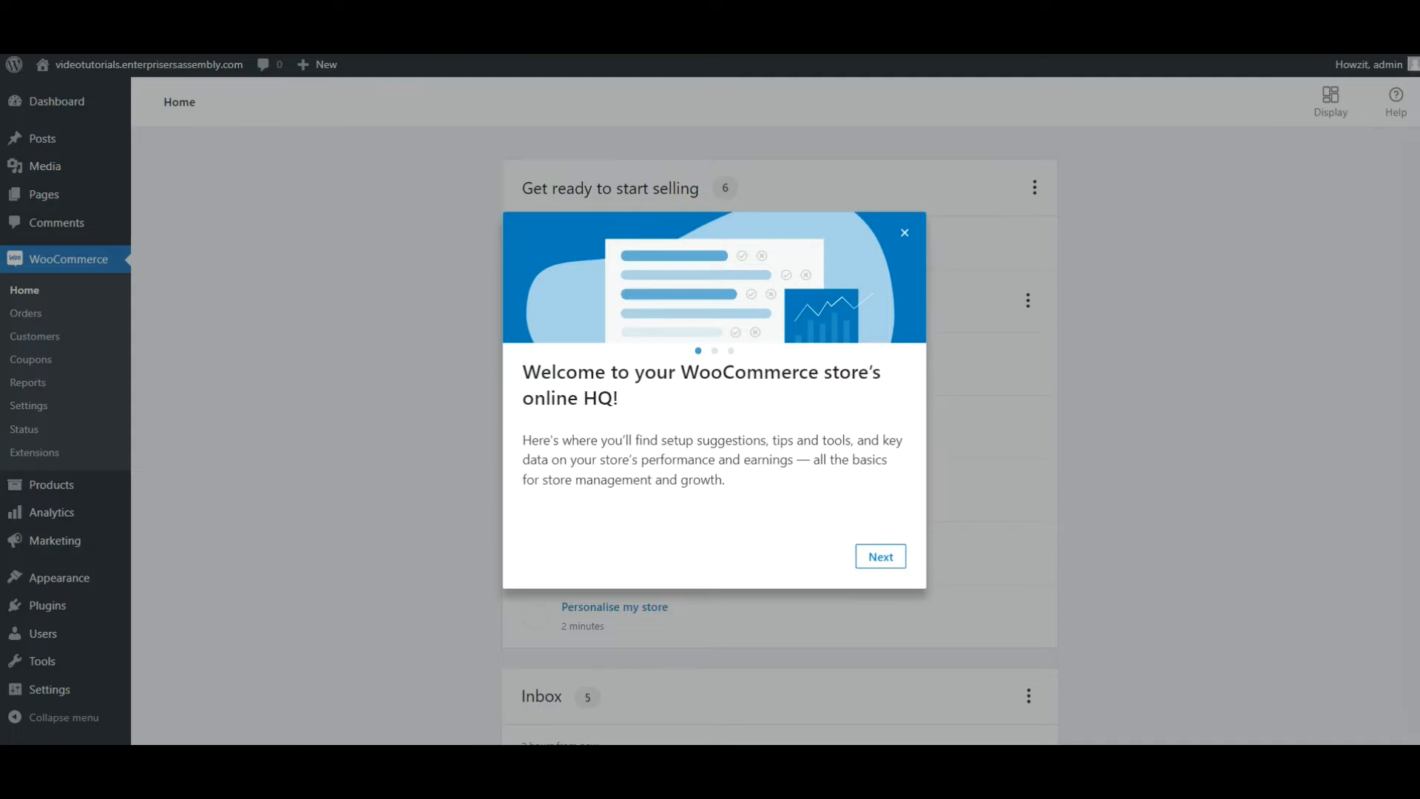
{"action": "left_click", "coordinate": [904, 233]}
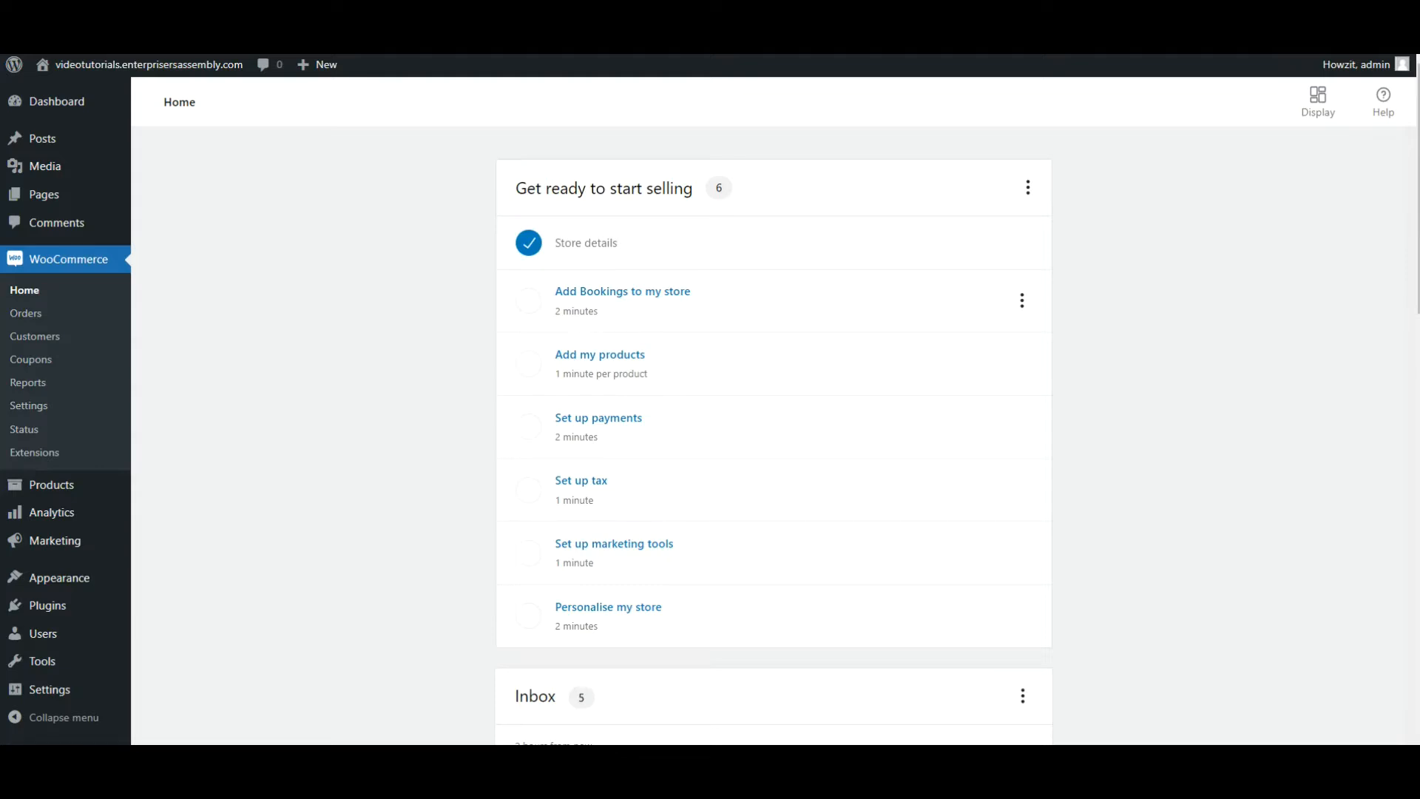
In the store's general settings, restrict the selling locations to specific countries and add South Africa.
{"action": "left_click", "coordinate": [41, 414]}
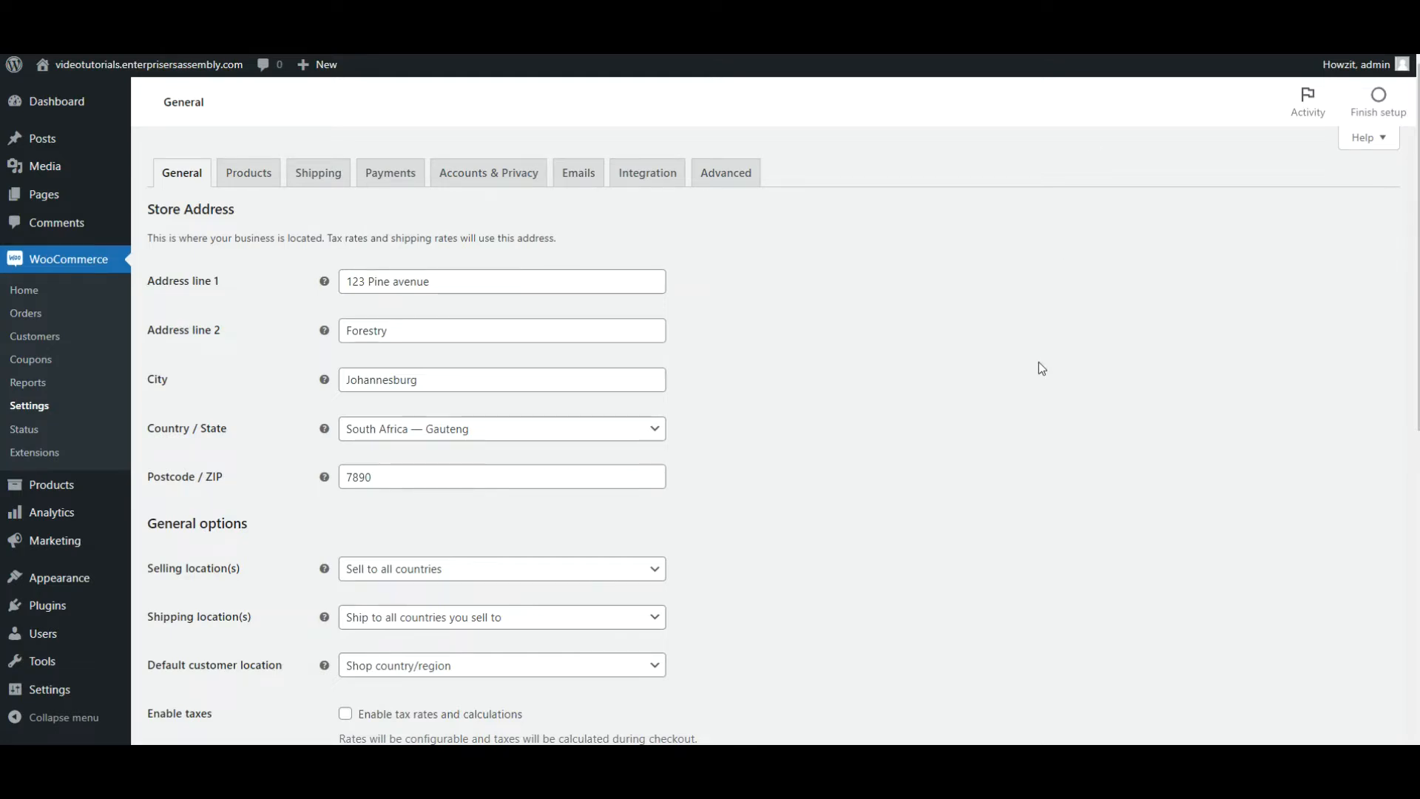
{"action": "scroll", "coordinate": [1036, 368], "scroll_direction": "down", "scroll_amount": 2}
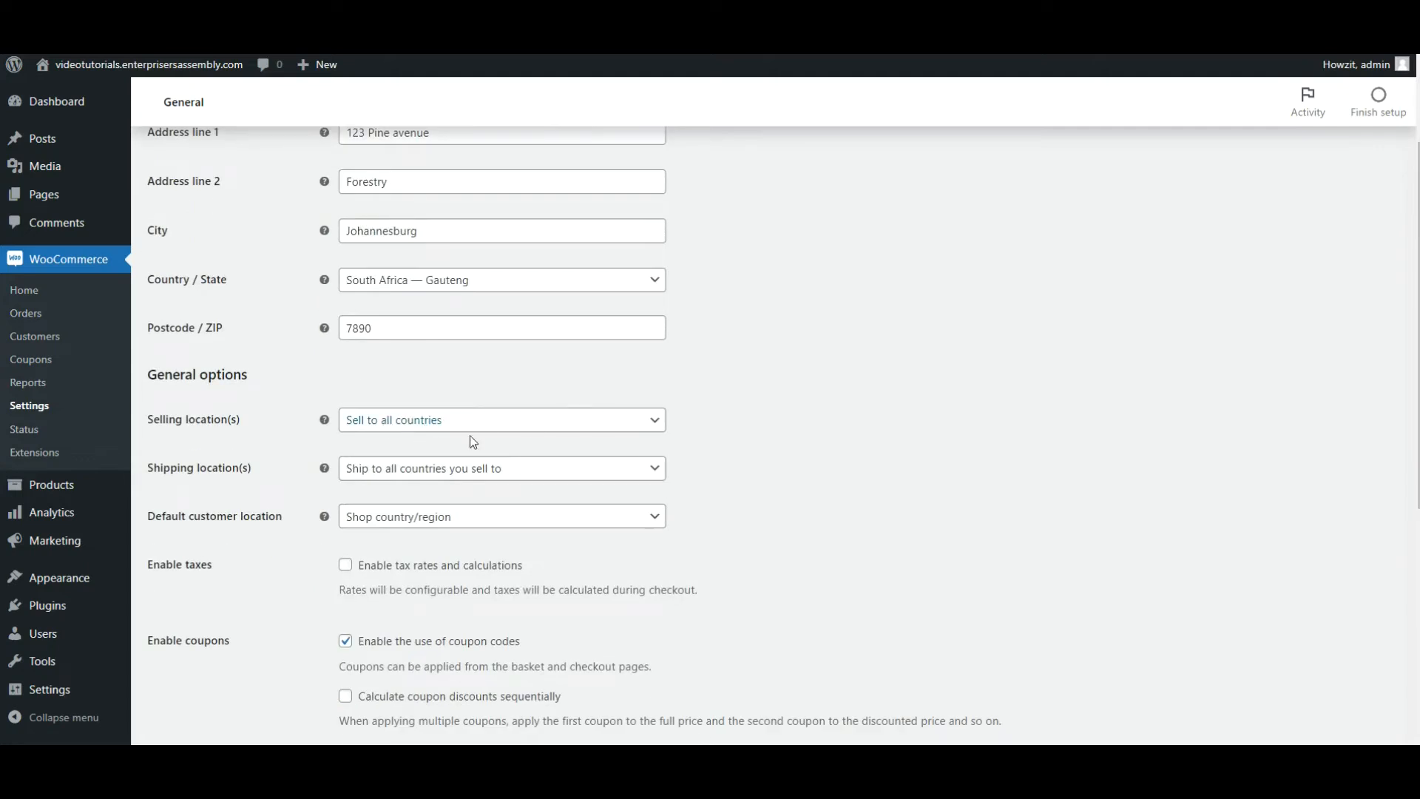
{"action": "left_click", "coordinate": [633, 431]}
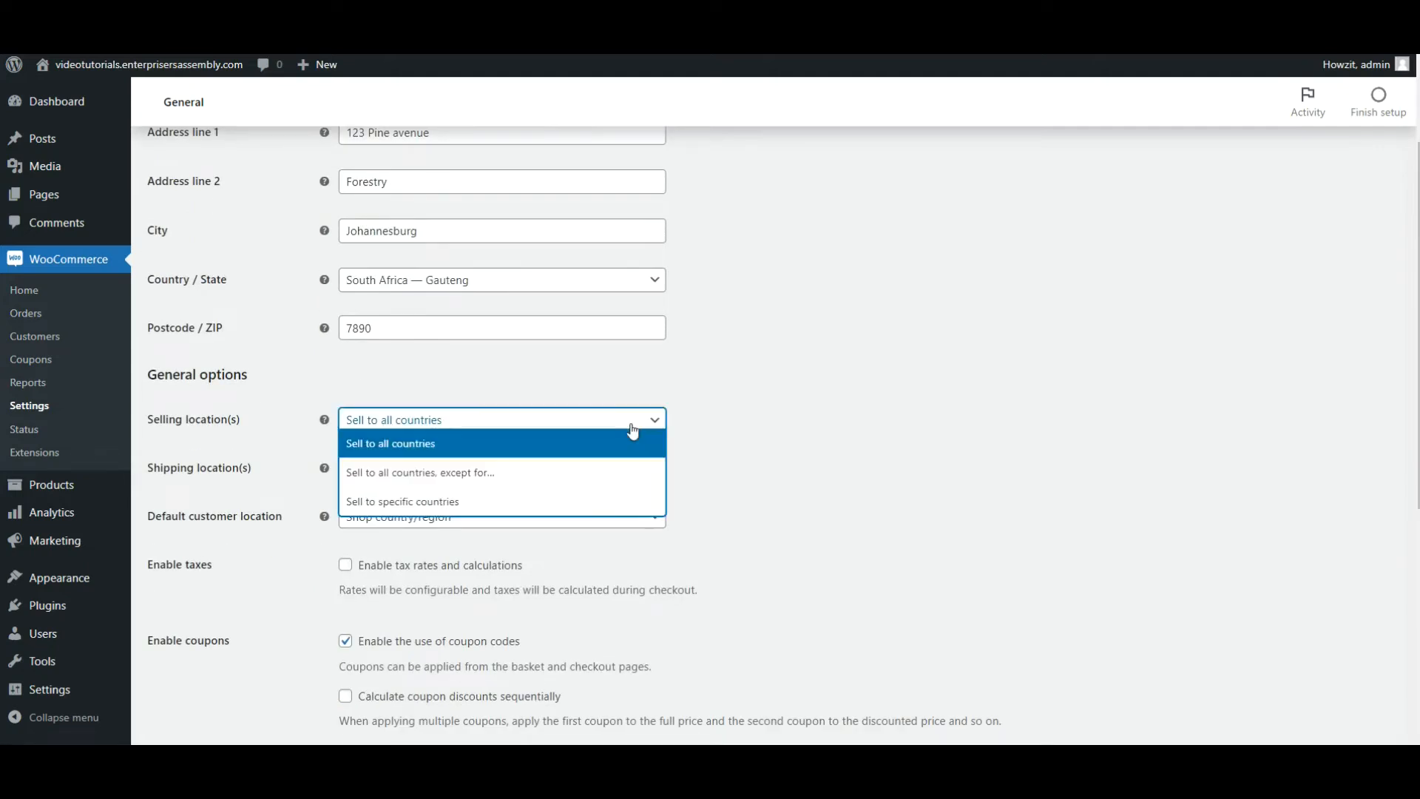
{"action": "left_click", "coordinate": [570, 500]}
{"action": "left_click", "coordinate": [590, 420]}
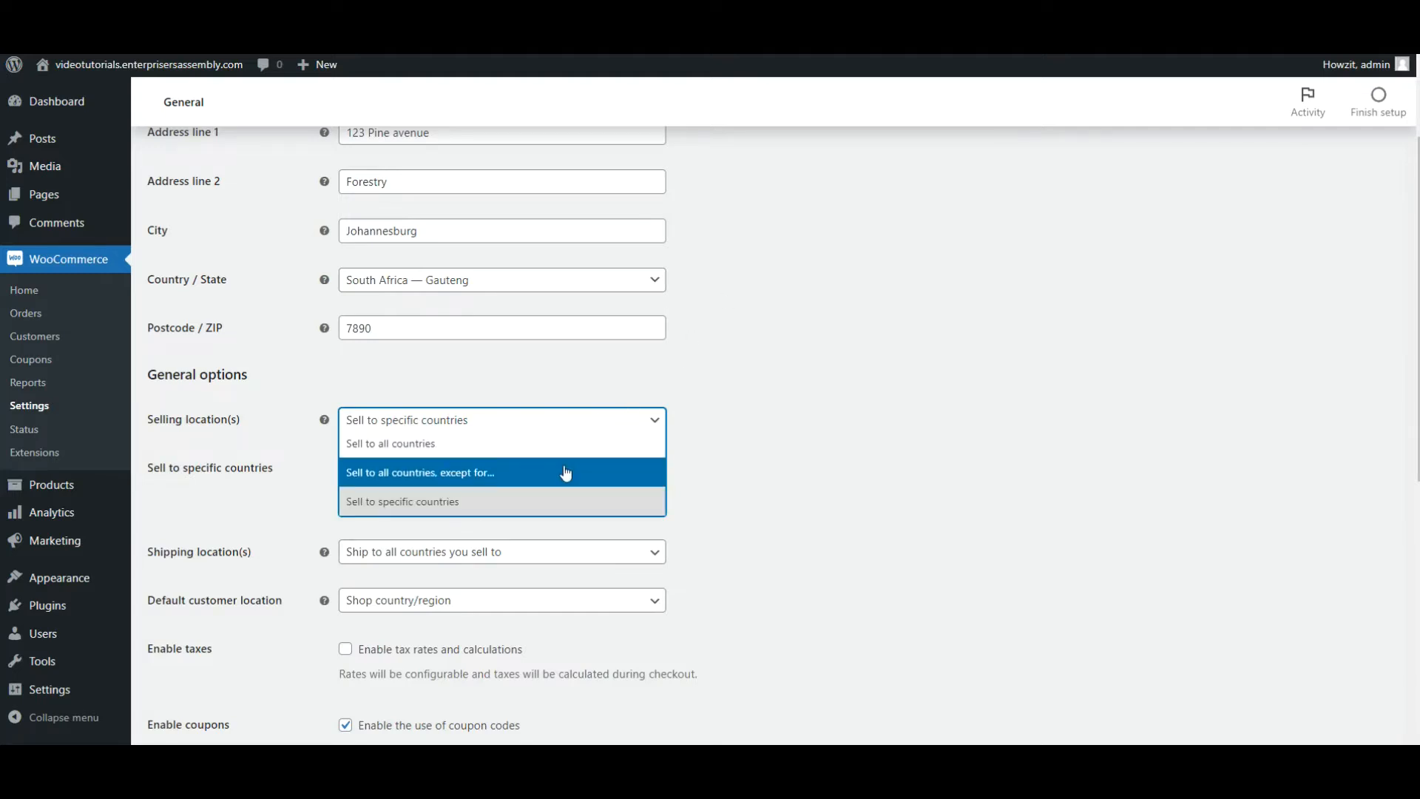
{"action": "left_click", "coordinate": [541, 508]}
{"action": "left_click", "coordinate": [481, 472]}
{"action": "type", "text": "South"}
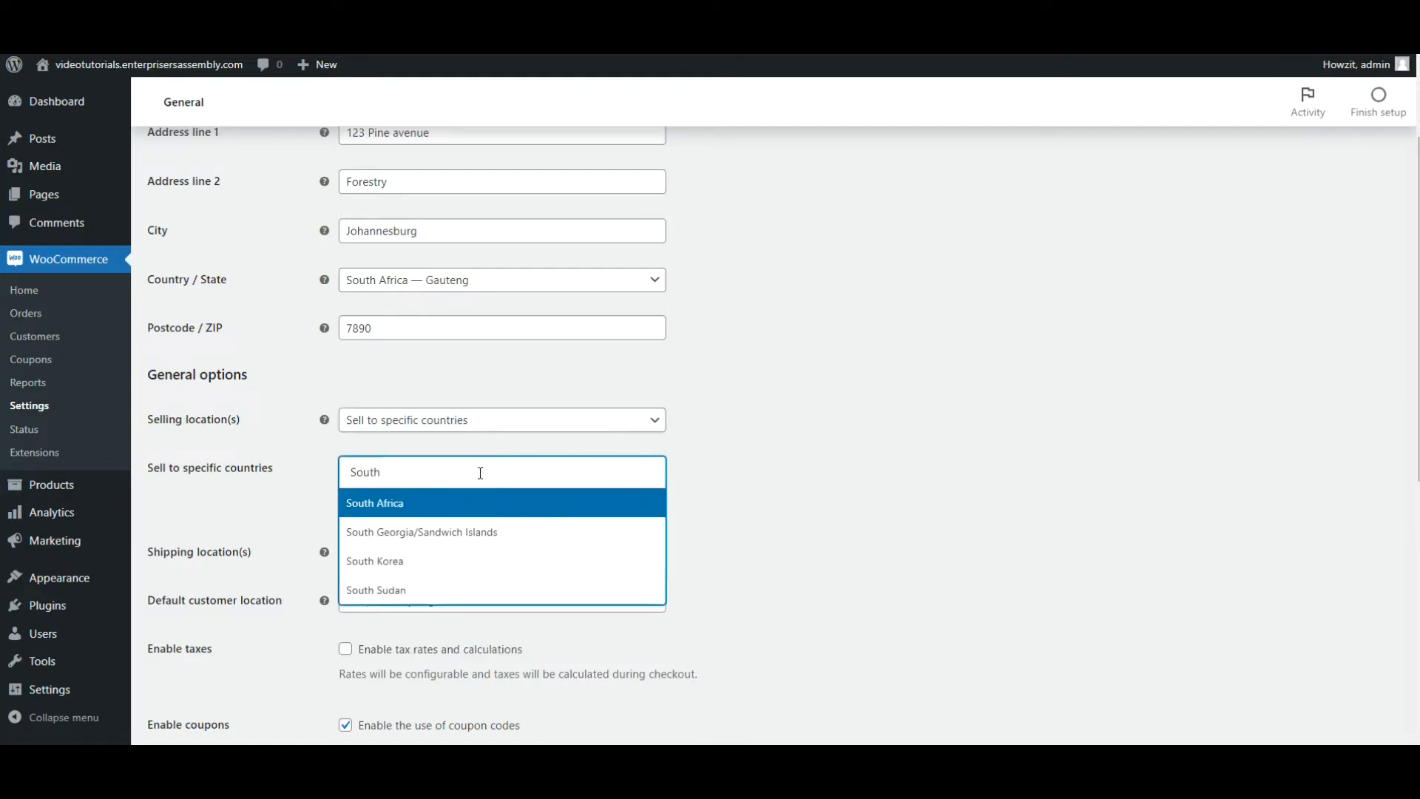
{"action": "left_click", "coordinate": [463, 507]}
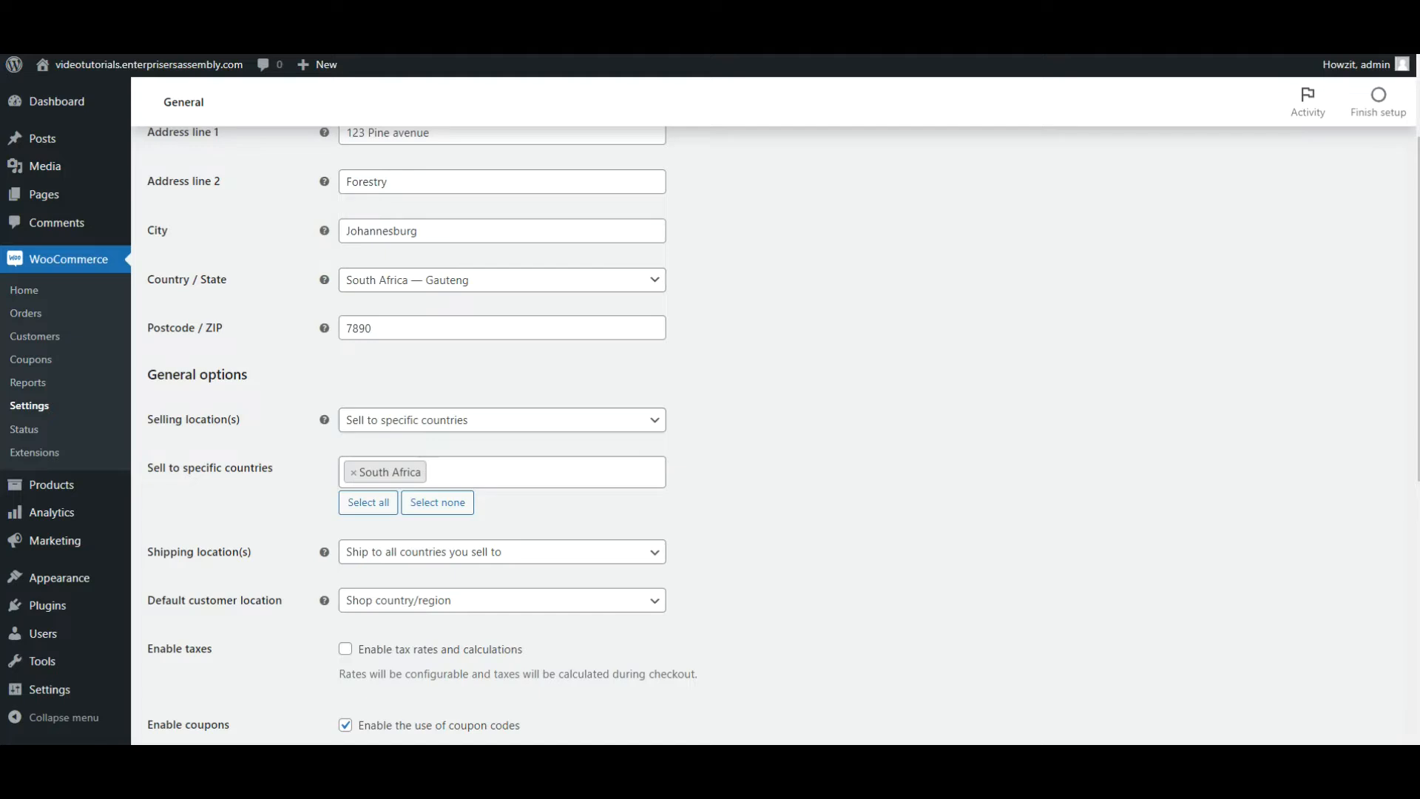
Set the shipping locations to Disable shipping & shipping calculations and review the default customer location options.
{"action": "left_click", "coordinate": [550, 562]}
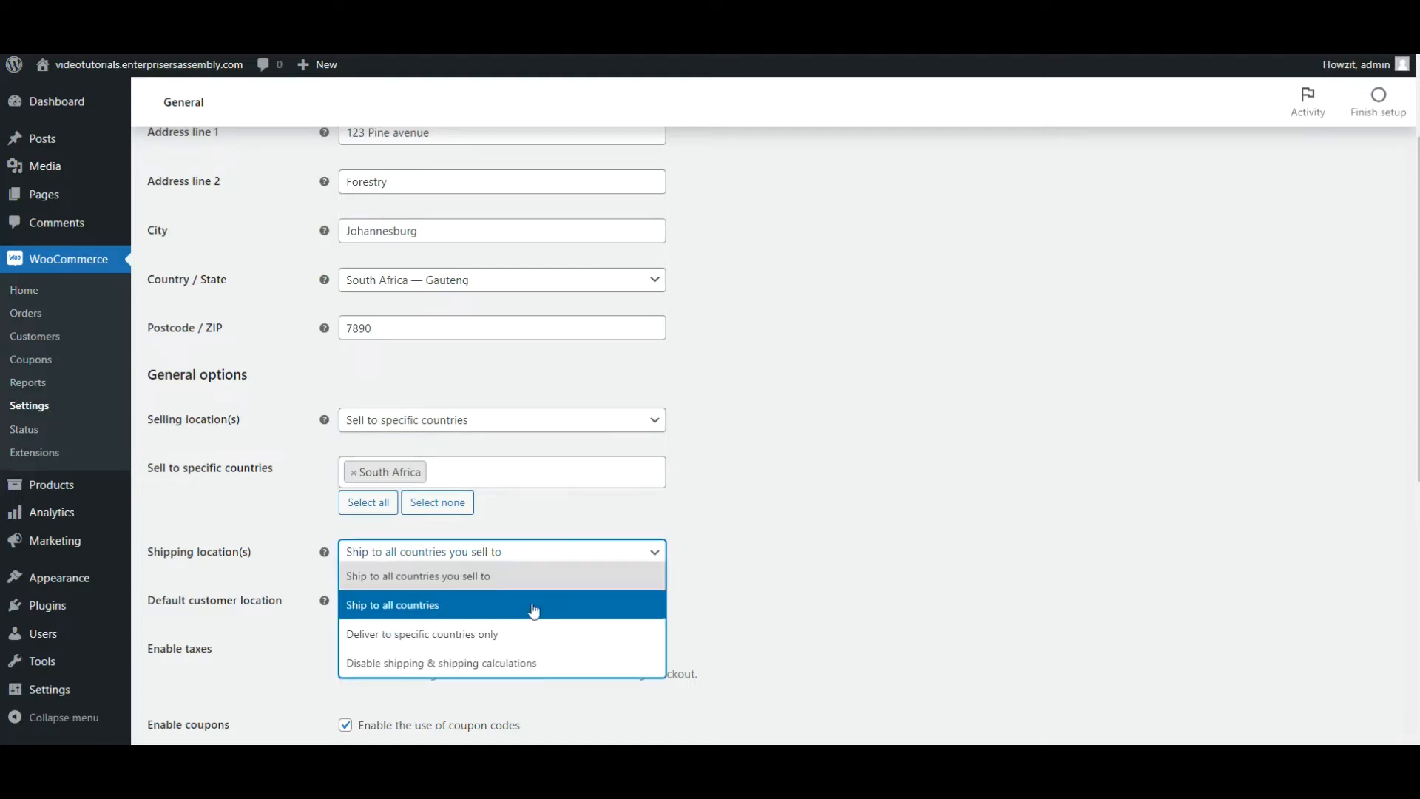
{"action": "left_click", "coordinate": [533, 662]}
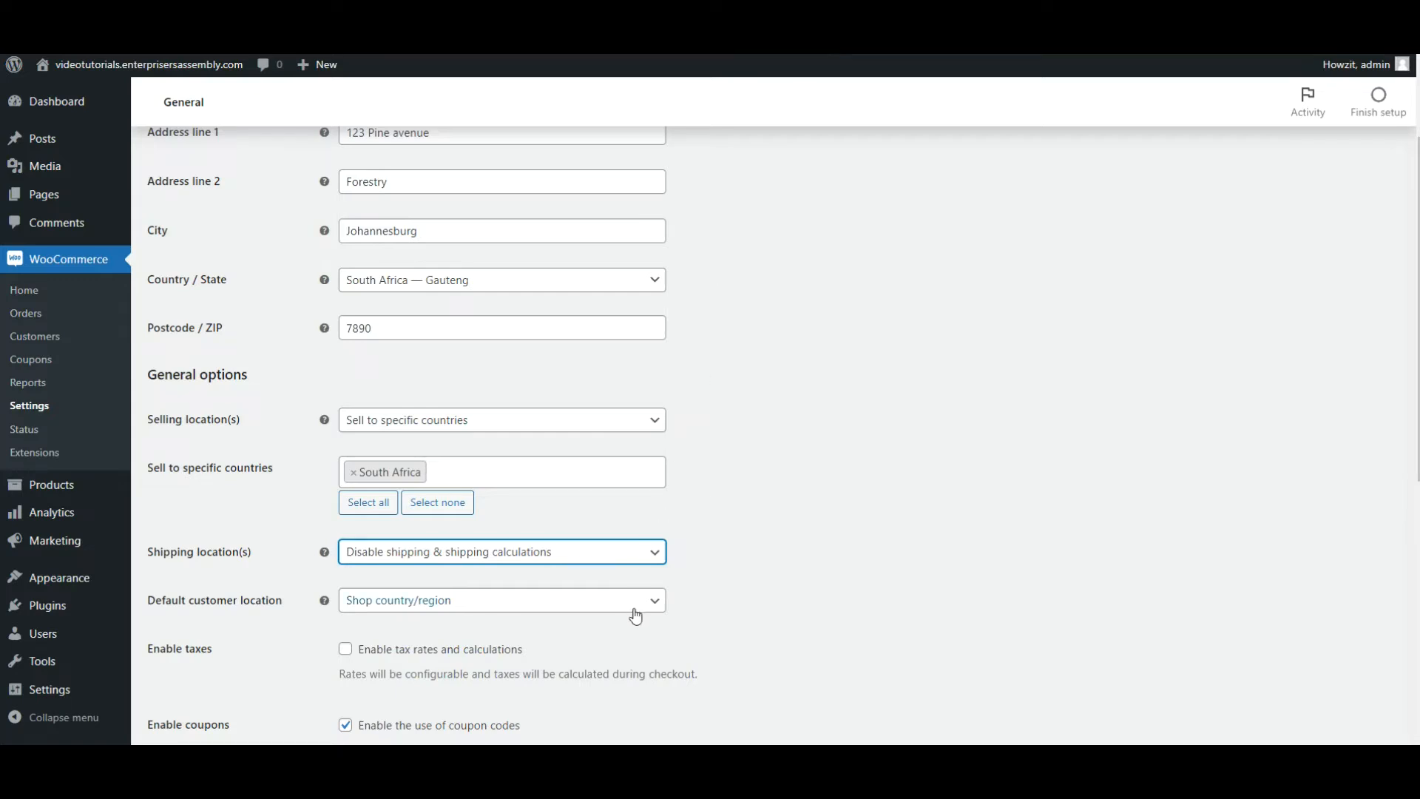
{"action": "left_click", "coordinate": [657, 611]}
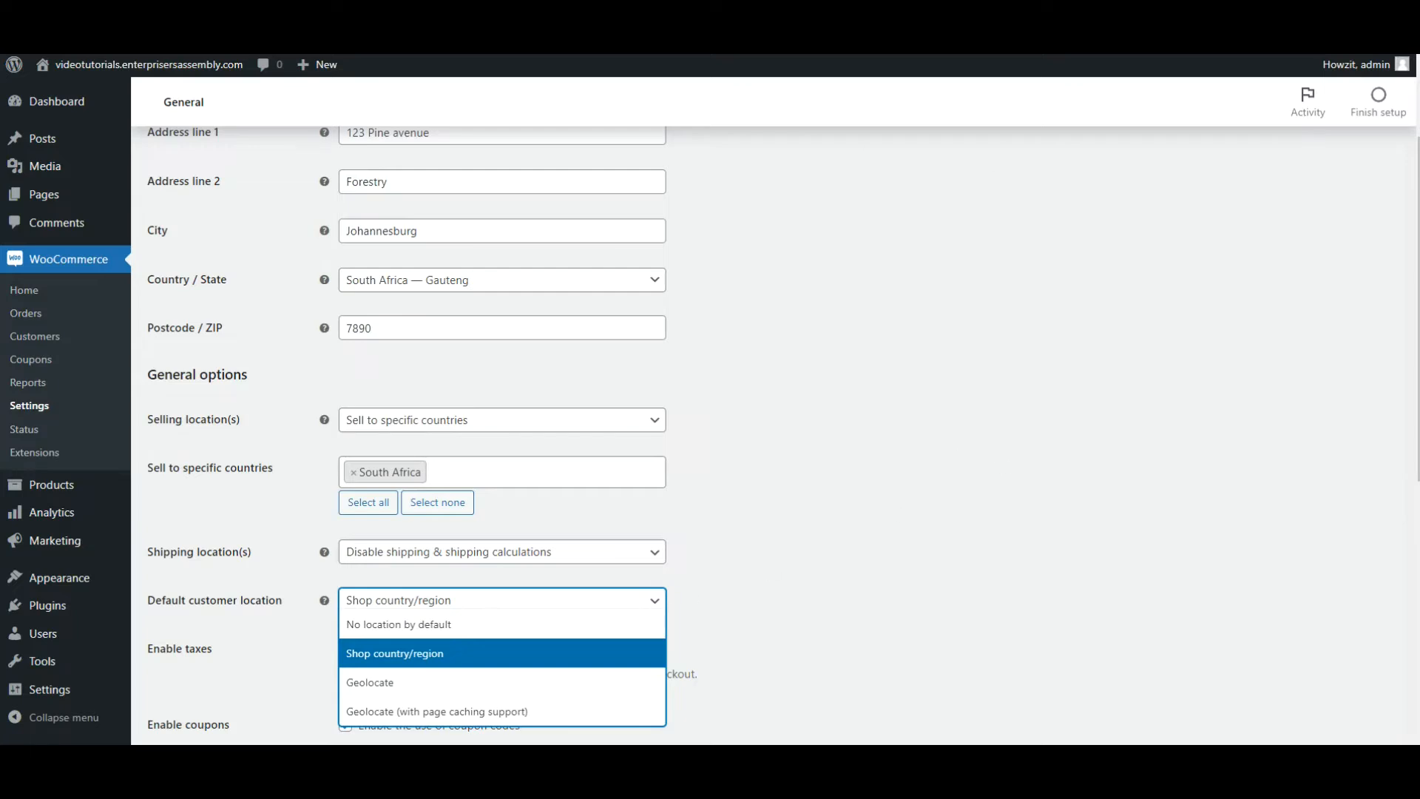
{"action": "left_click", "coordinate": [756, 410]}
Enable tax rates and calculations and save the general settings.
{"action": "scroll", "coordinate": [755, 411], "scroll_direction": "down", "scroll_amount": 3}
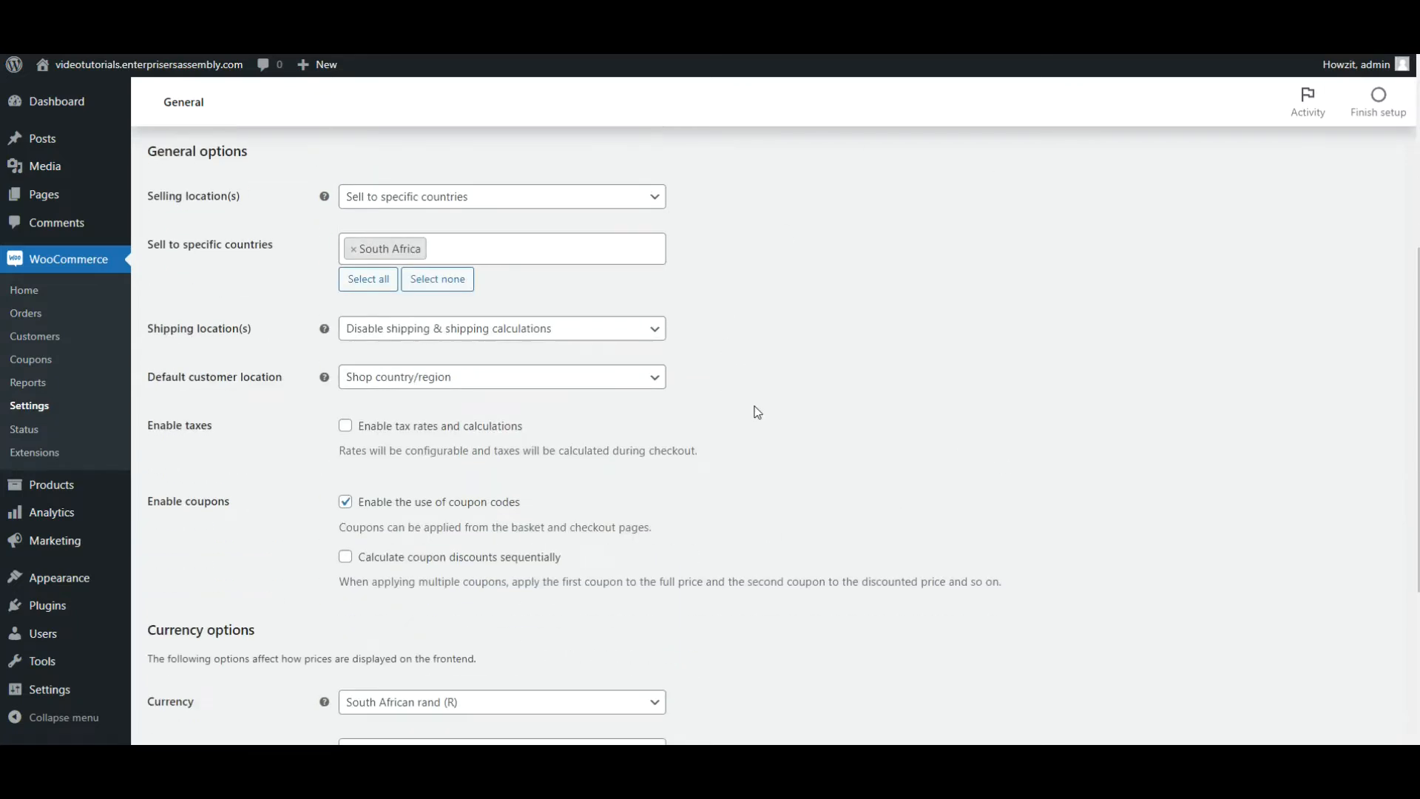
{"action": "scroll", "coordinate": [757, 412], "scroll_direction": "down", "scroll_amount": 1}
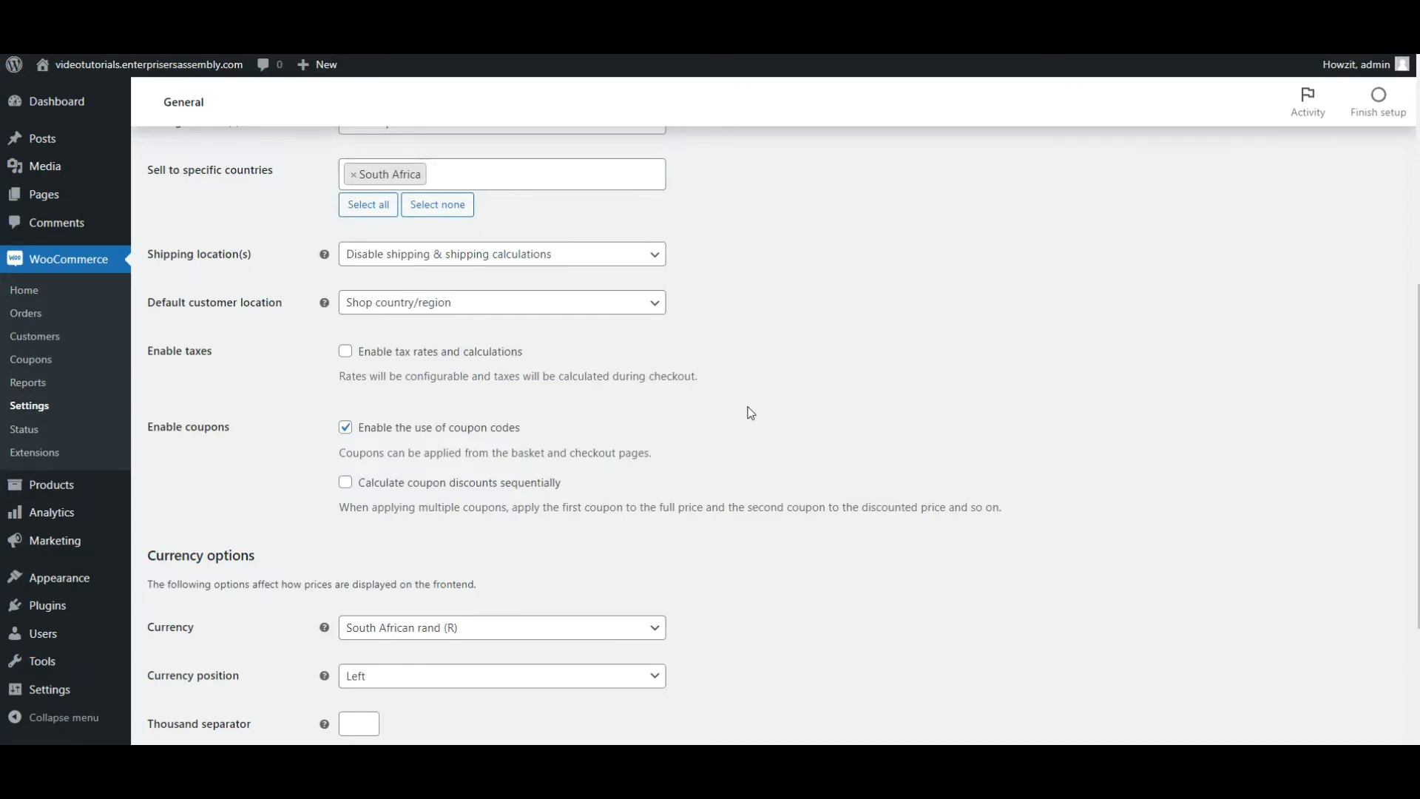
{"action": "left_click", "coordinate": [346, 352]}
{"action": "key", "text": "shift+Tab"}
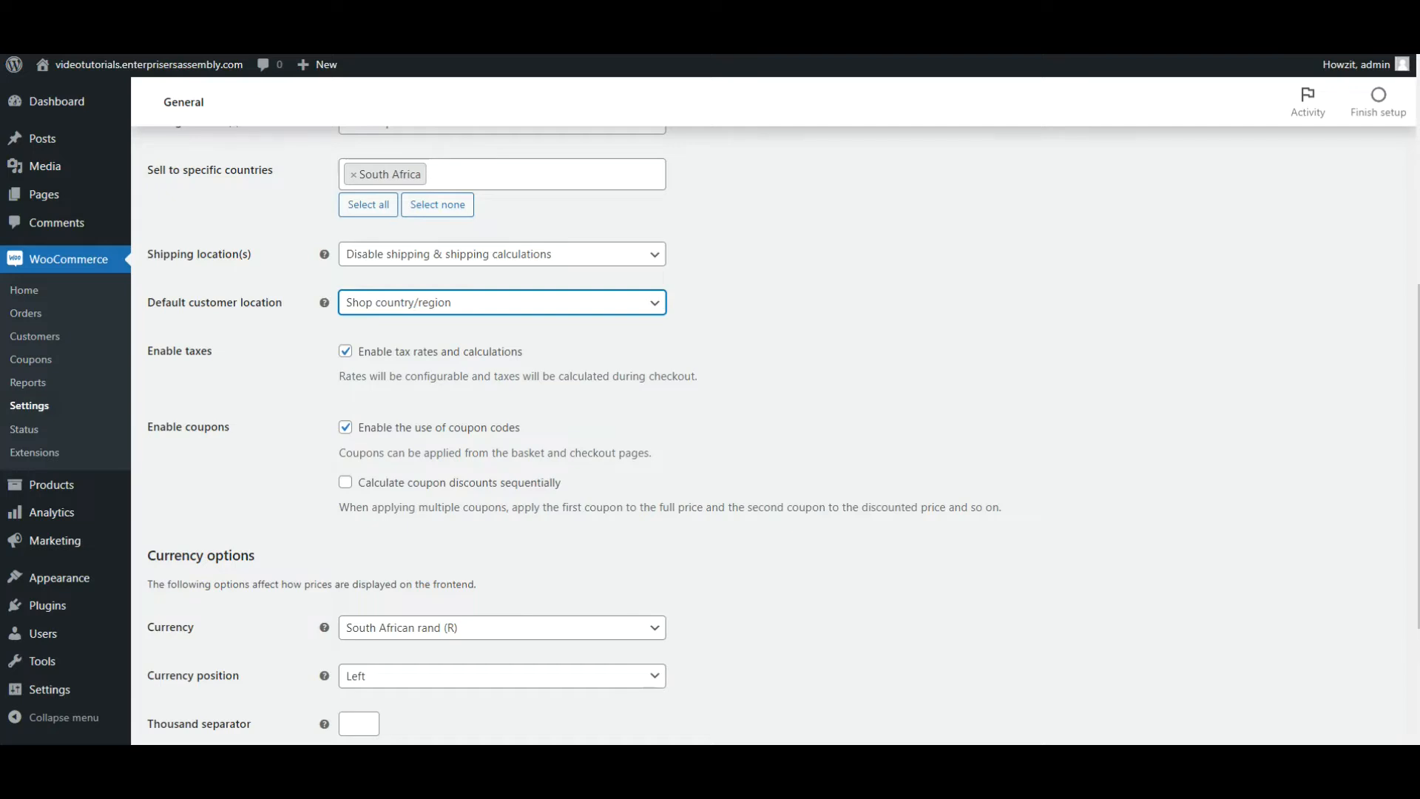
{"action": "scroll", "coordinate": [957, 270], "scroll_direction": "down", "scroll_amount": 3}
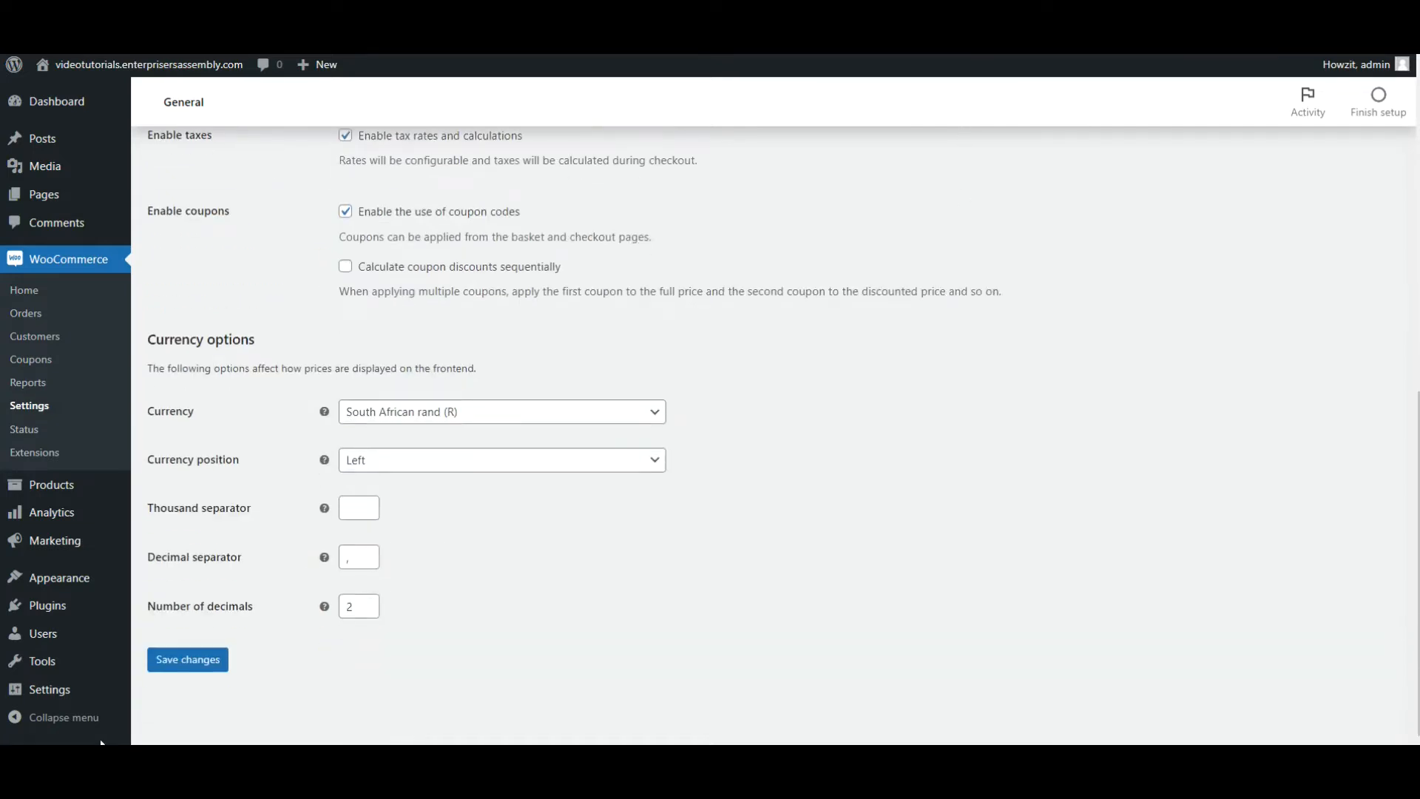
{"action": "left_click", "coordinate": [167, 667]}
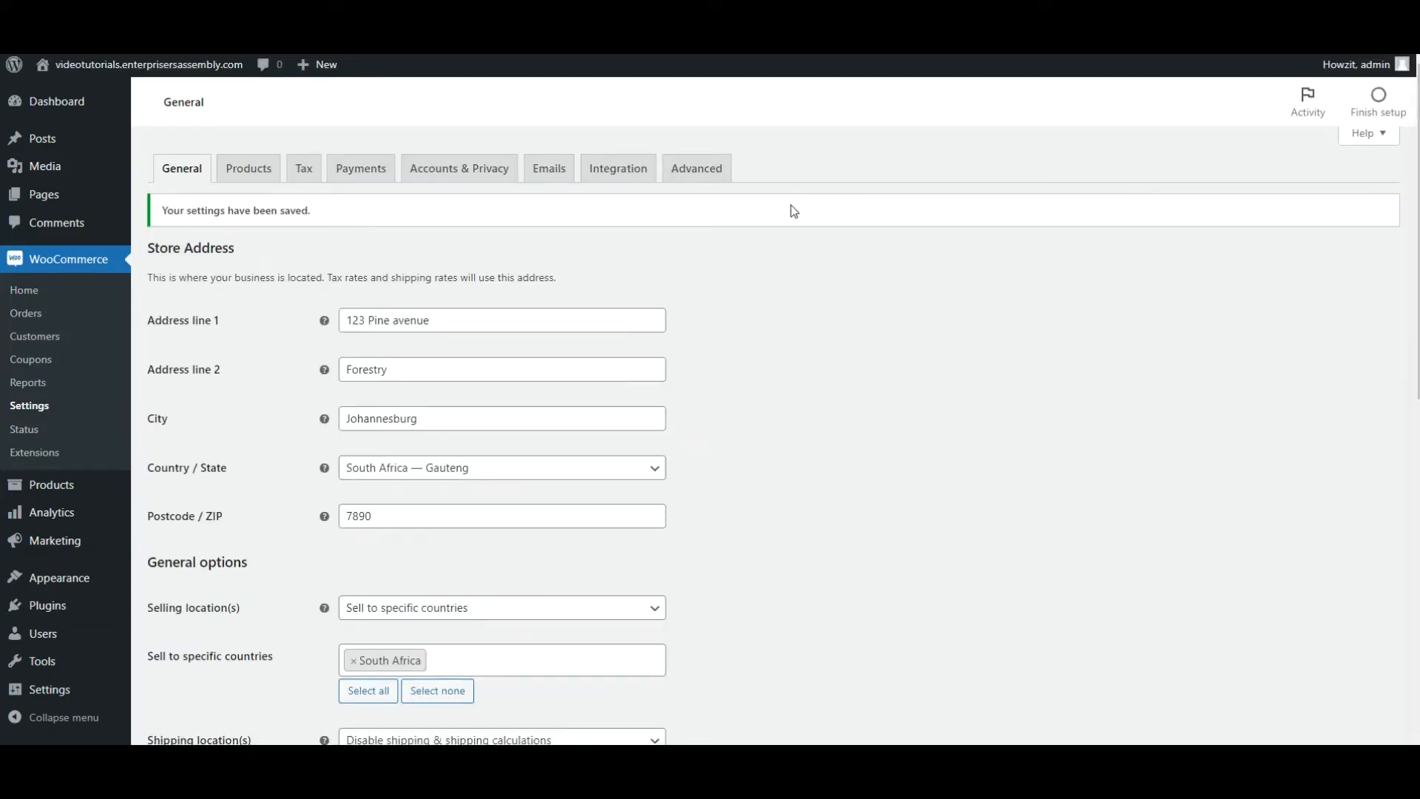
Review the saved general settings and the product settings, and open the list of all site pages.
{"action": "scroll", "coordinate": [793, 211], "scroll_direction": "down", "scroll_amount": 10}
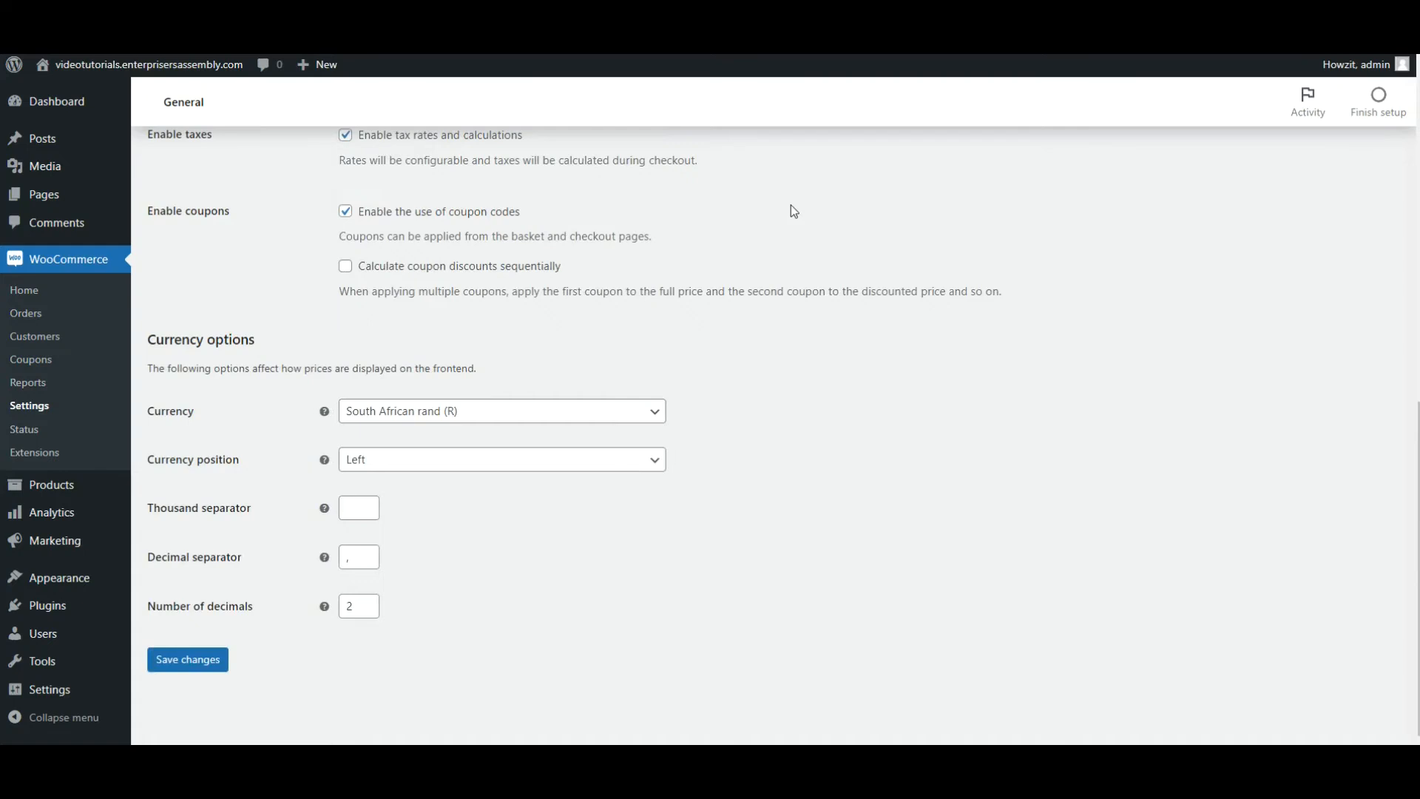
{"action": "scroll", "coordinate": [793, 211], "scroll_direction": "up", "scroll_amount": 6}
{"action": "scroll", "coordinate": [791, 207], "scroll_direction": "up", "scroll_amount": 4}
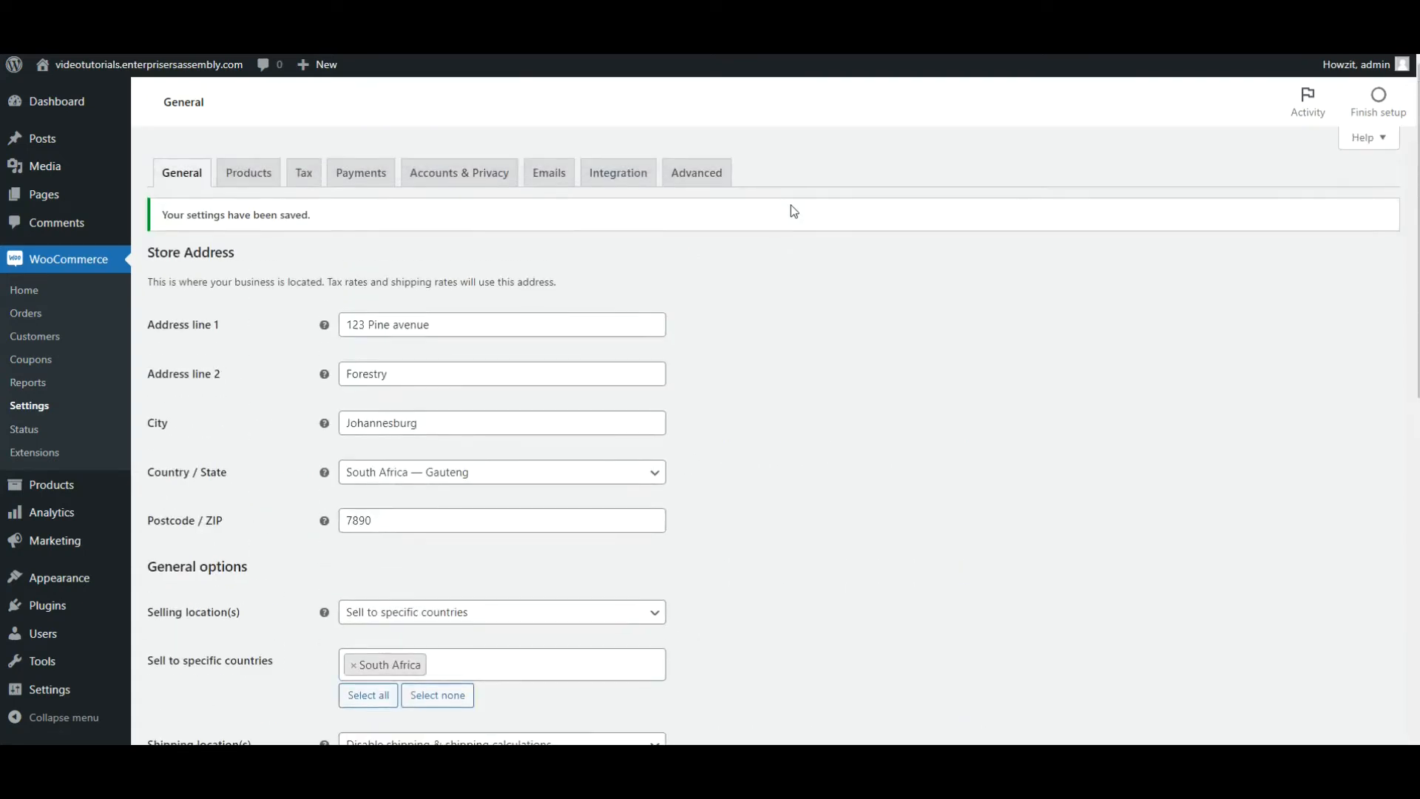
{"action": "left_click", "coordinate": [238, 179]}
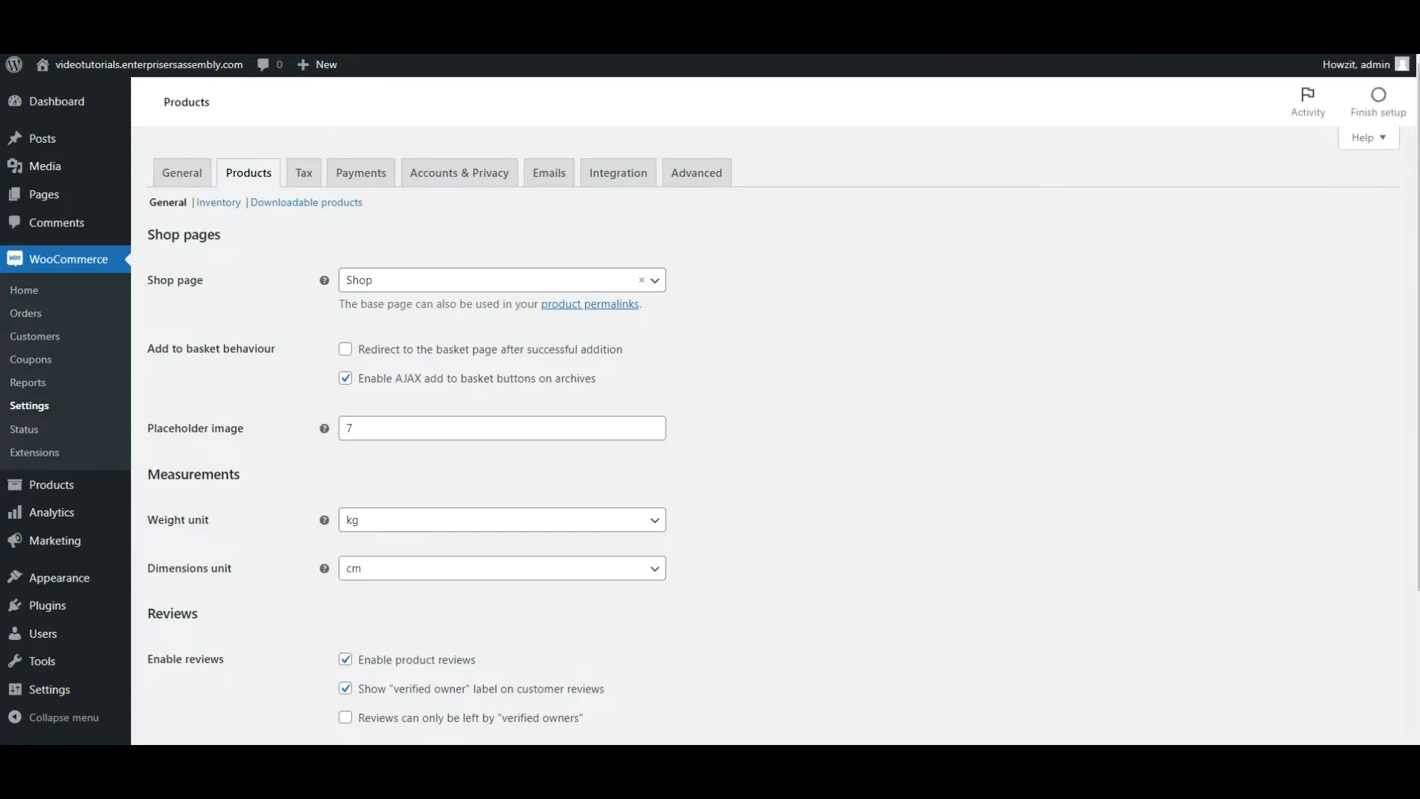
{"action": "mouse_move", "coordinate": [44, 194]}
{"action": "left_click", "coordinate": [145, 207]}
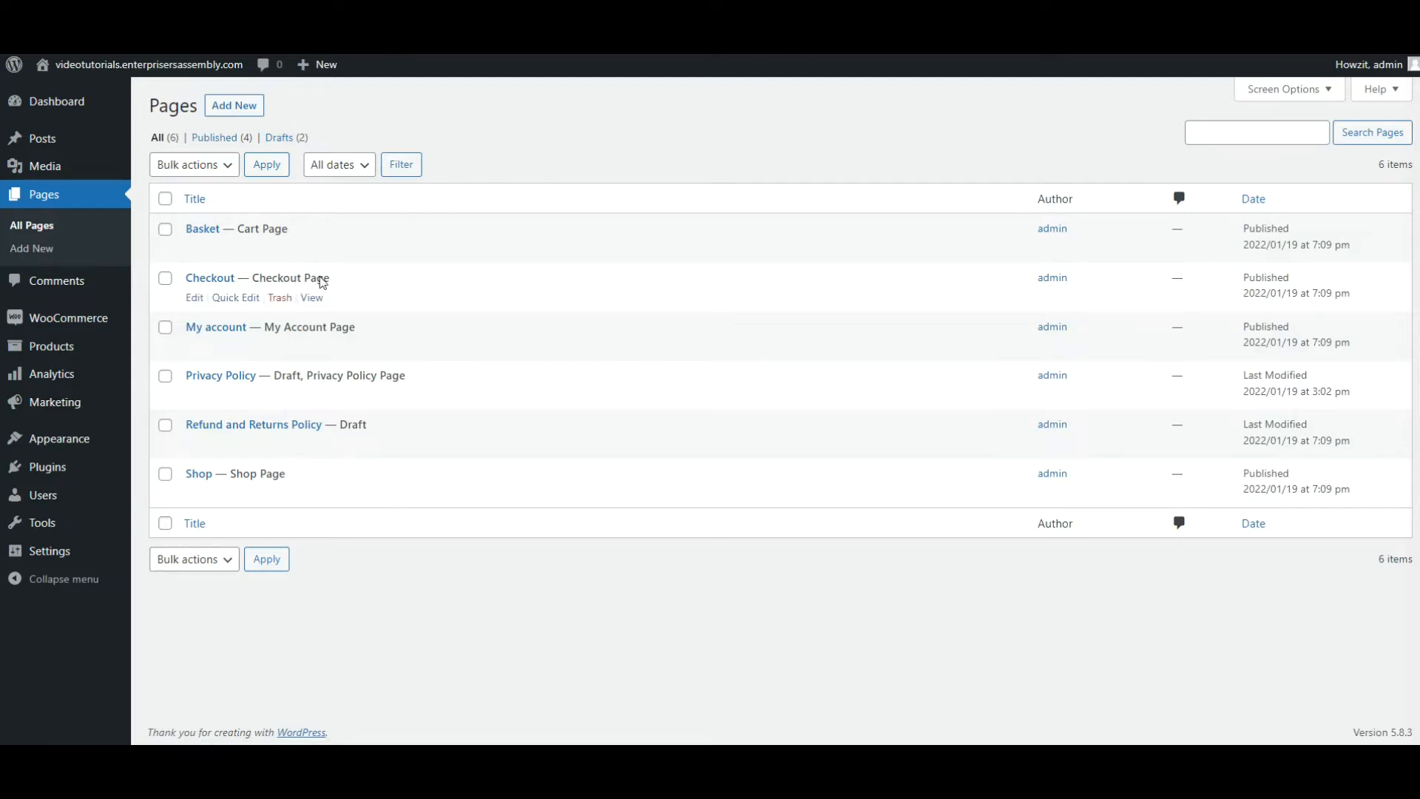
Return to the store's product settings and review the general, inventory and downloadable products options.
{"action": "mouse_move", "coordinate": [90, 330]}
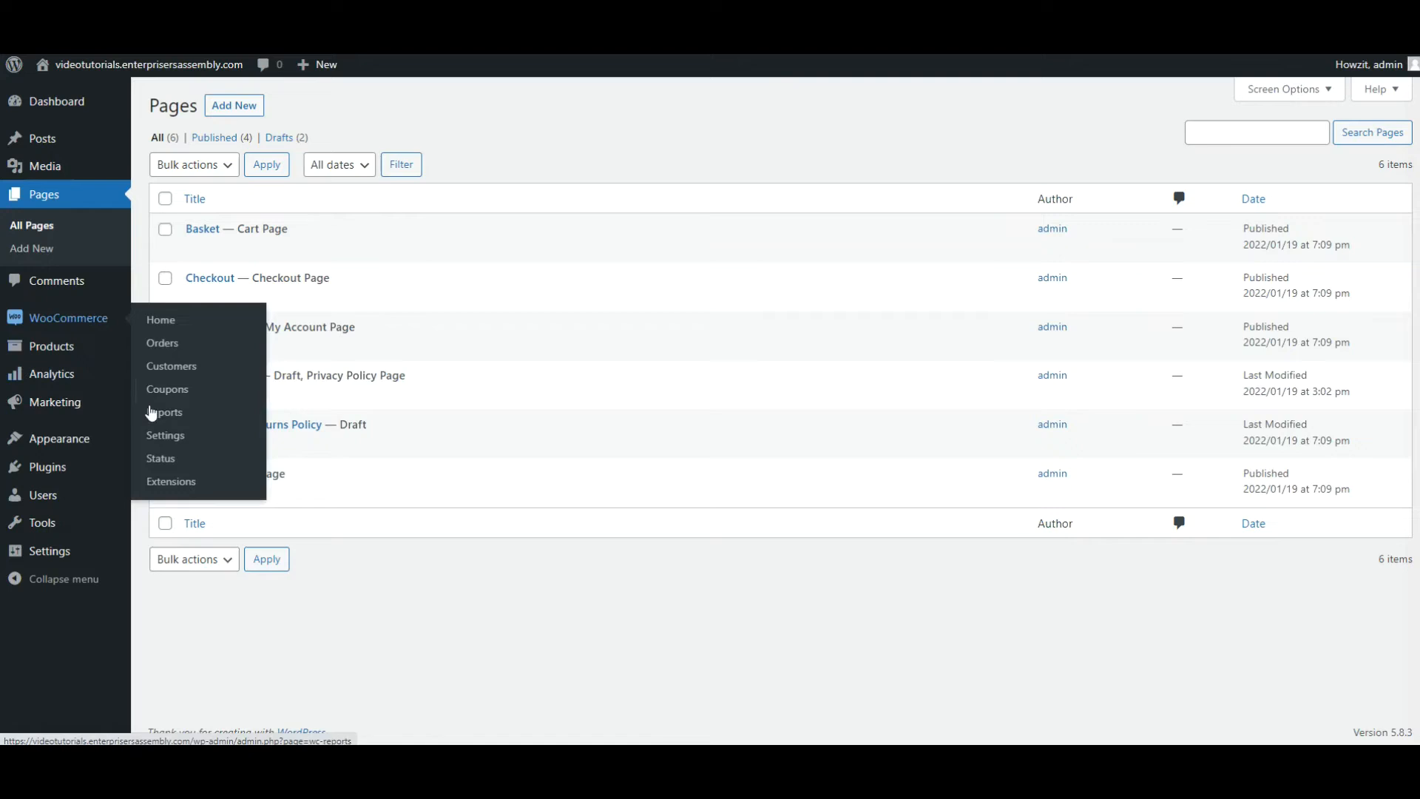
{"action": "left_click", "coordinate": [163, 444]}
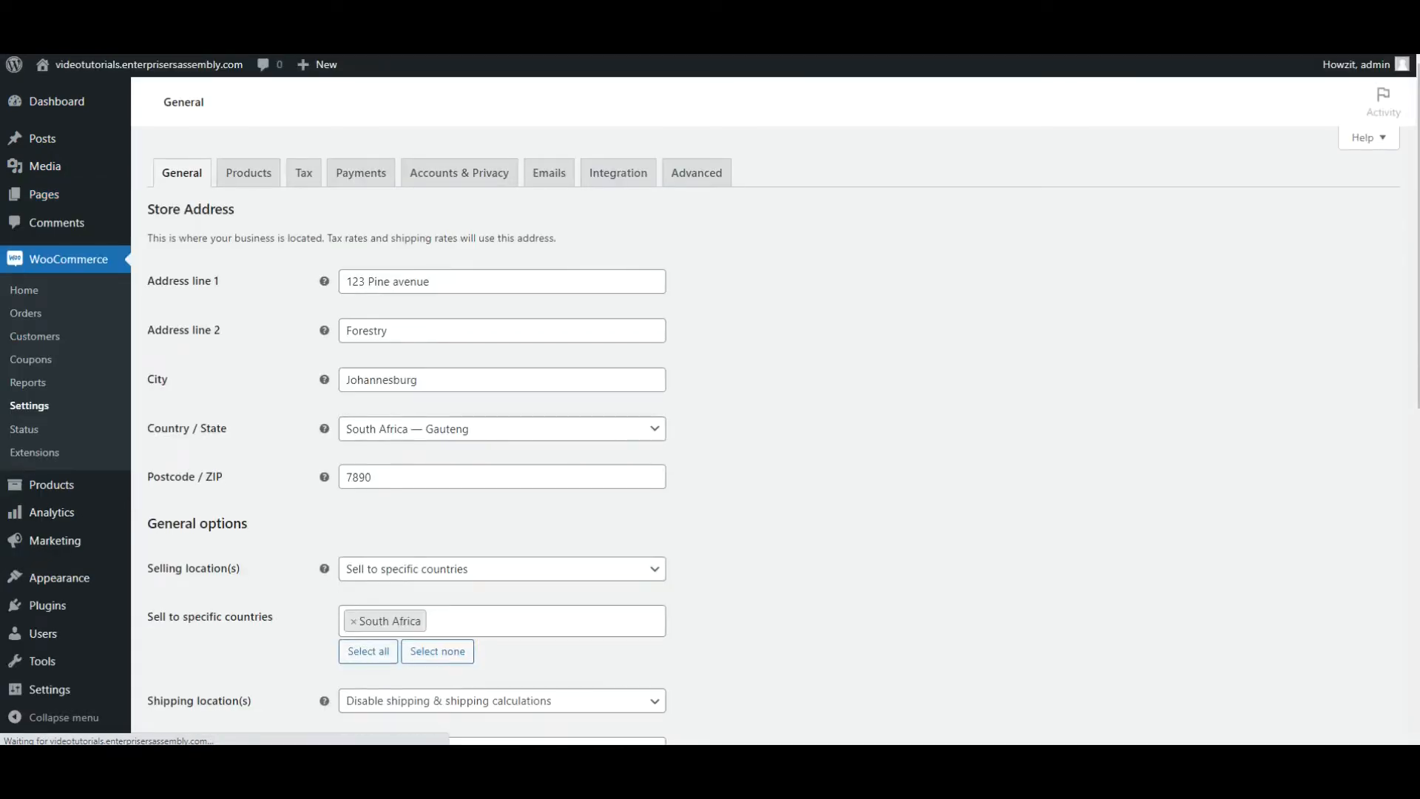
{"action": "left_click", "coordinate": [243, 184]}
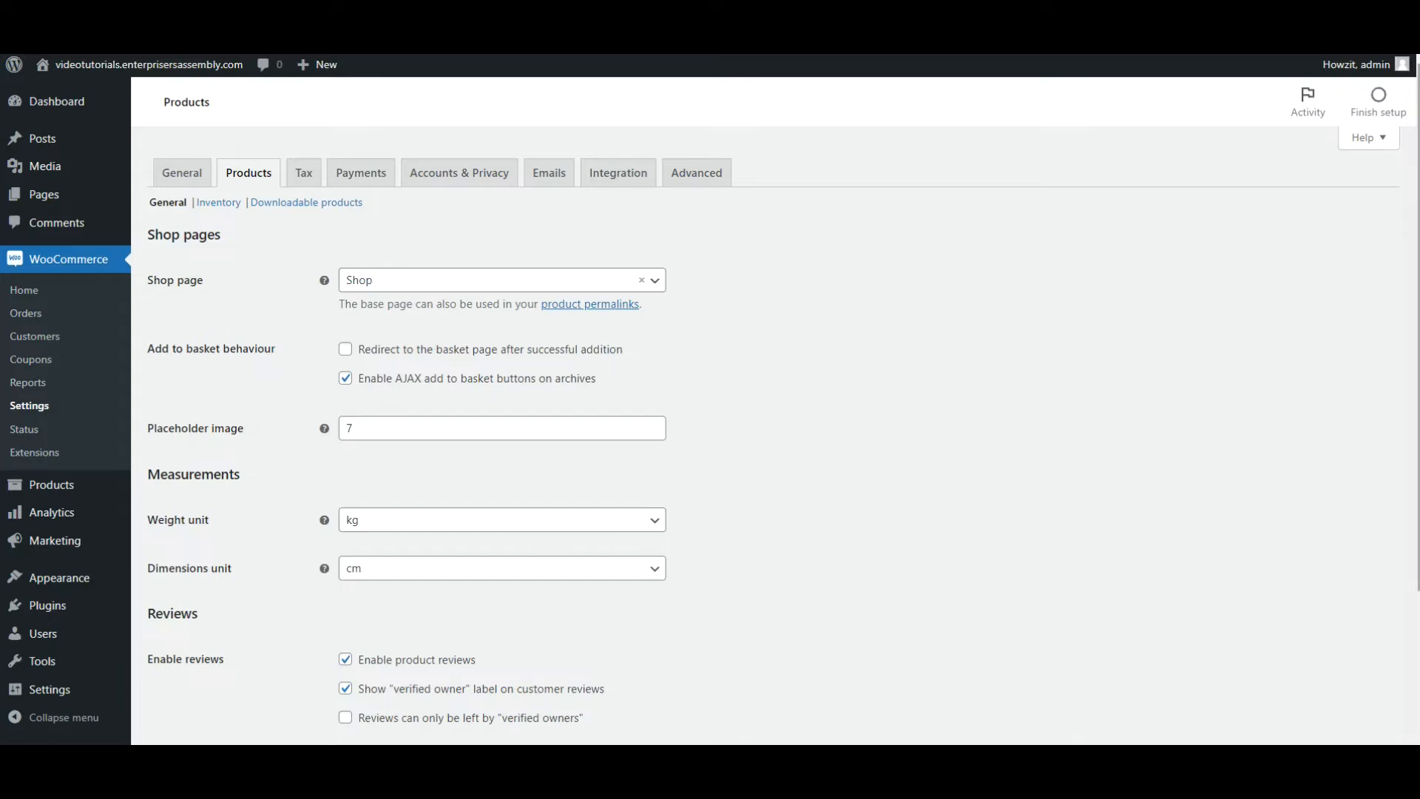
{"action": "scroll", "coordinate": [773, 436], "scroll_direction": "down", "scroll_amount": 3}
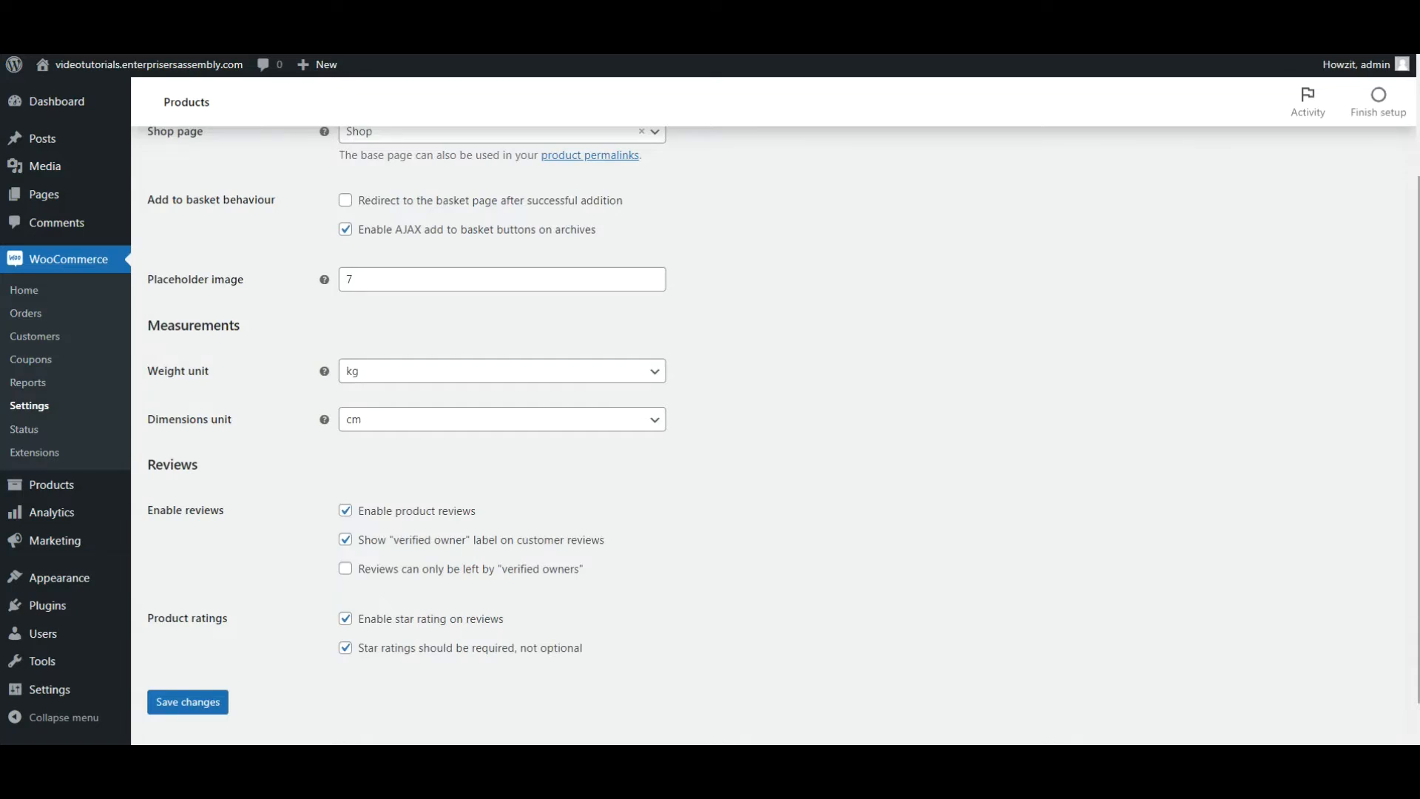
{"action": "scroll", "coordinate": [709, 399], "scroll_direction": "up", "scroll_amount": 1}
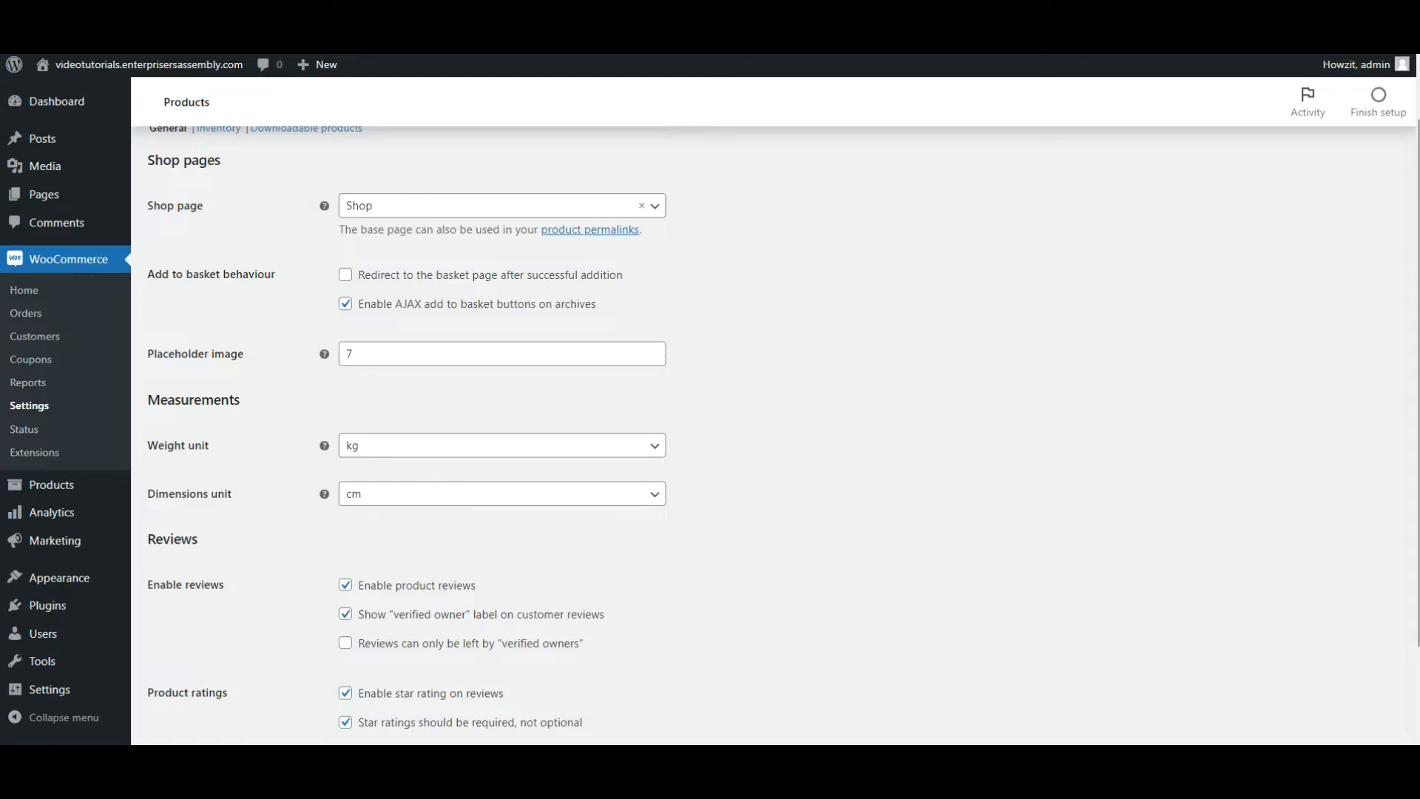
{"action": "scroll", "coordinate": [775, 399], "scroll_direction": "up", "scroll_amount": 1}
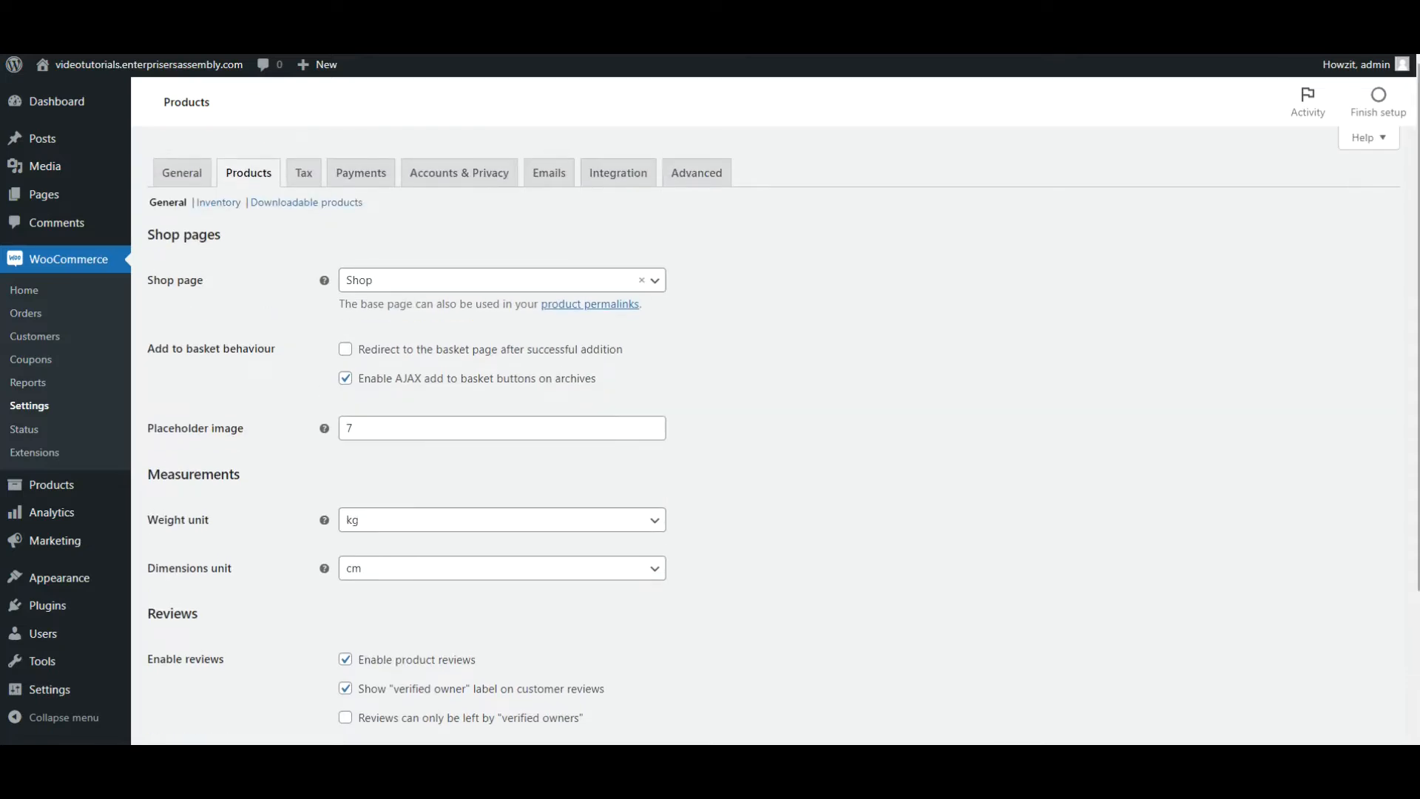
{"action": "left_click", "coordinate": [229, 206]}
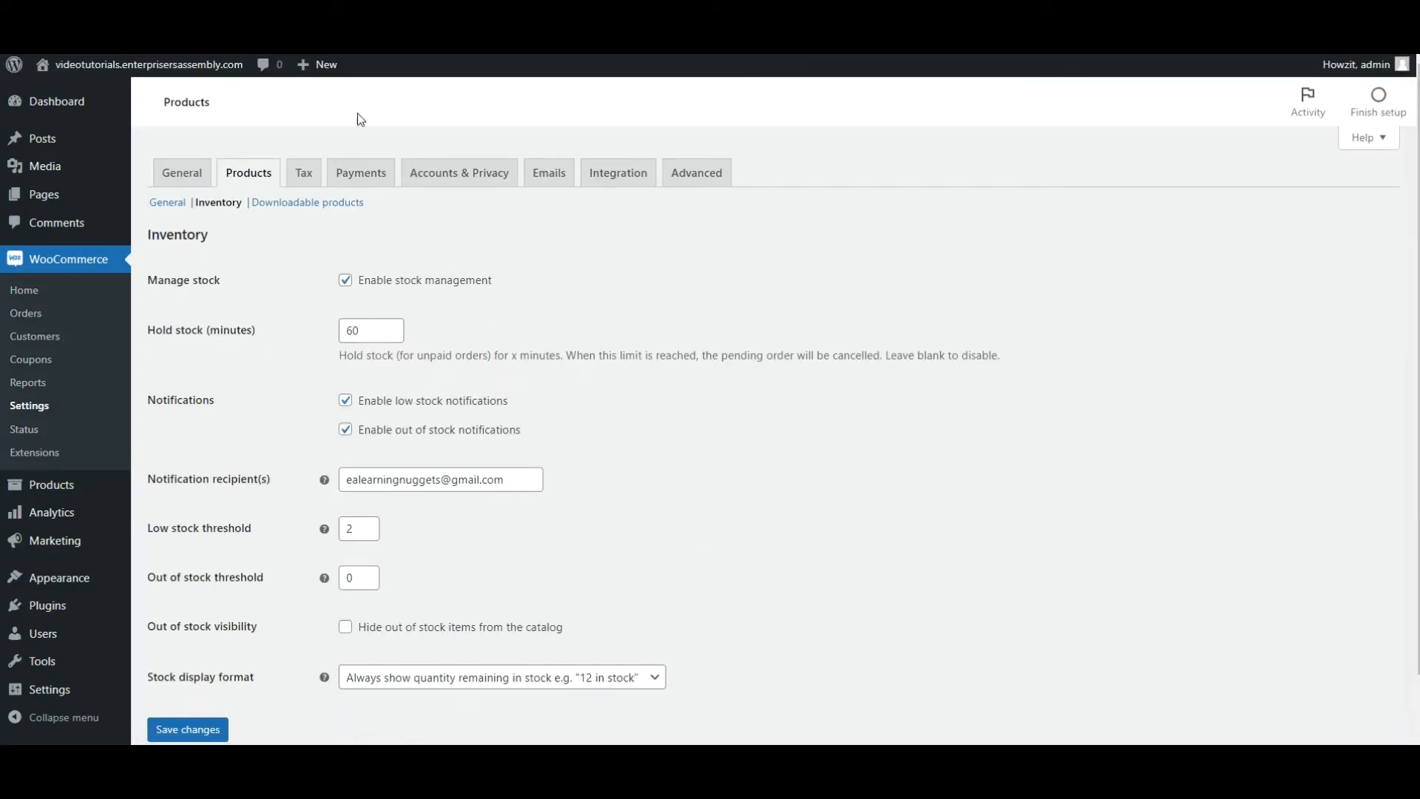
{"action": "left_click", "coordinate": [275, 204]}
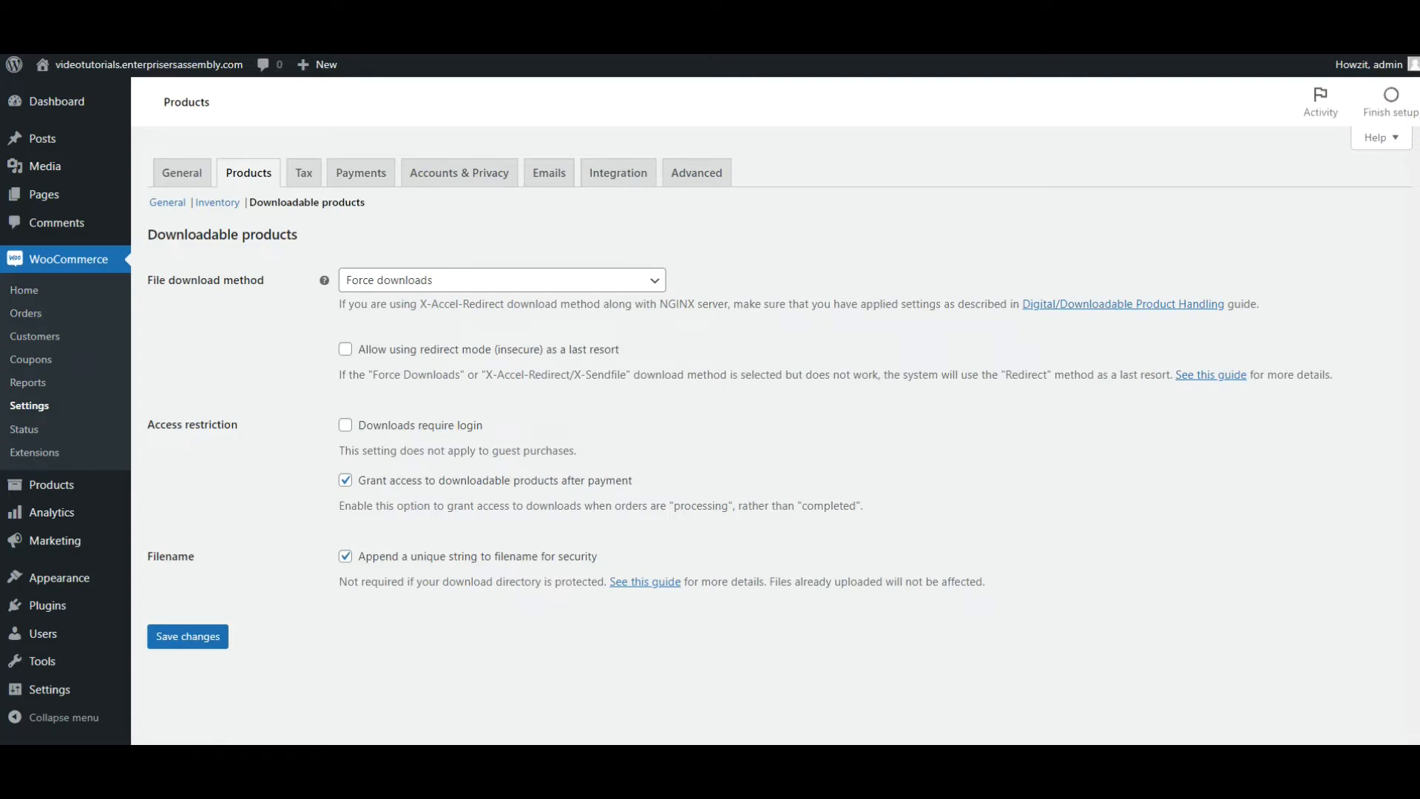
In the tax options, set prices to be entered inclusive of tax and add VAT as an additional tax class.
{"action": "left_click", "coordinate": [304, 172]}
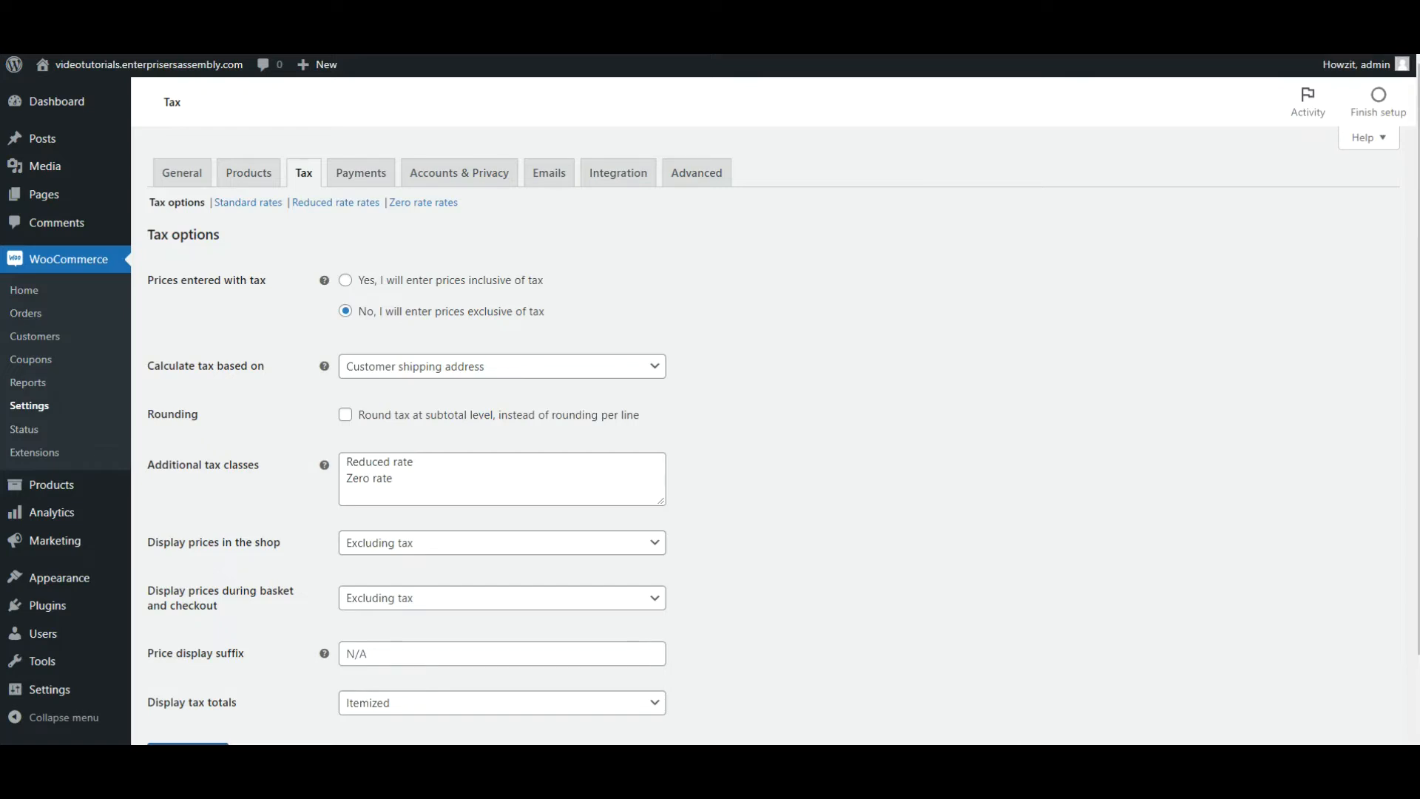
{"action": "left_click", "coordinate": [345, 281]}
{"action": "left_click", "coordinate": [406, 482]}
{"action": "type", "text": "VAT"}
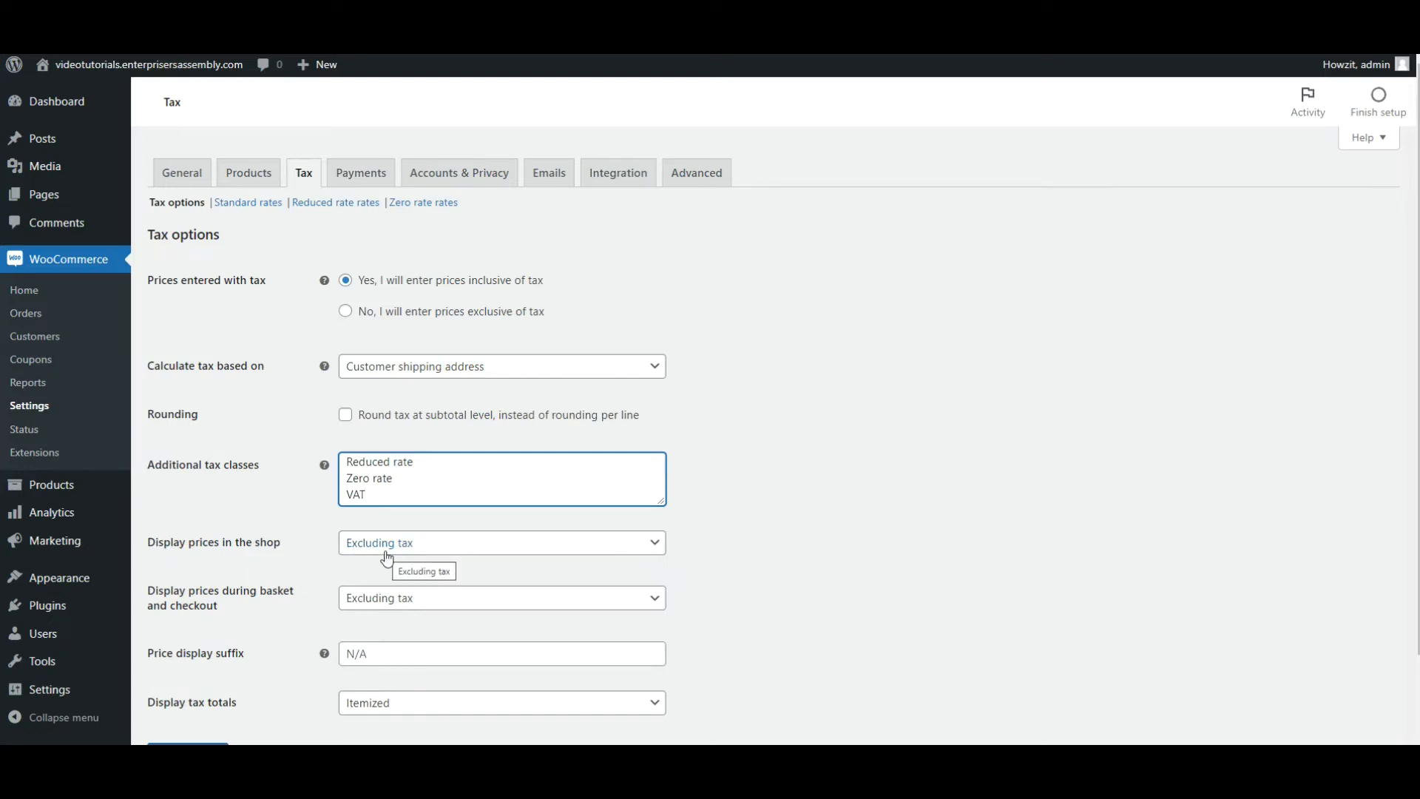
Set prices to display including tax both in the shop and during basket and checkout.
{"action": "left_click", "coordinate": [655, 546]}
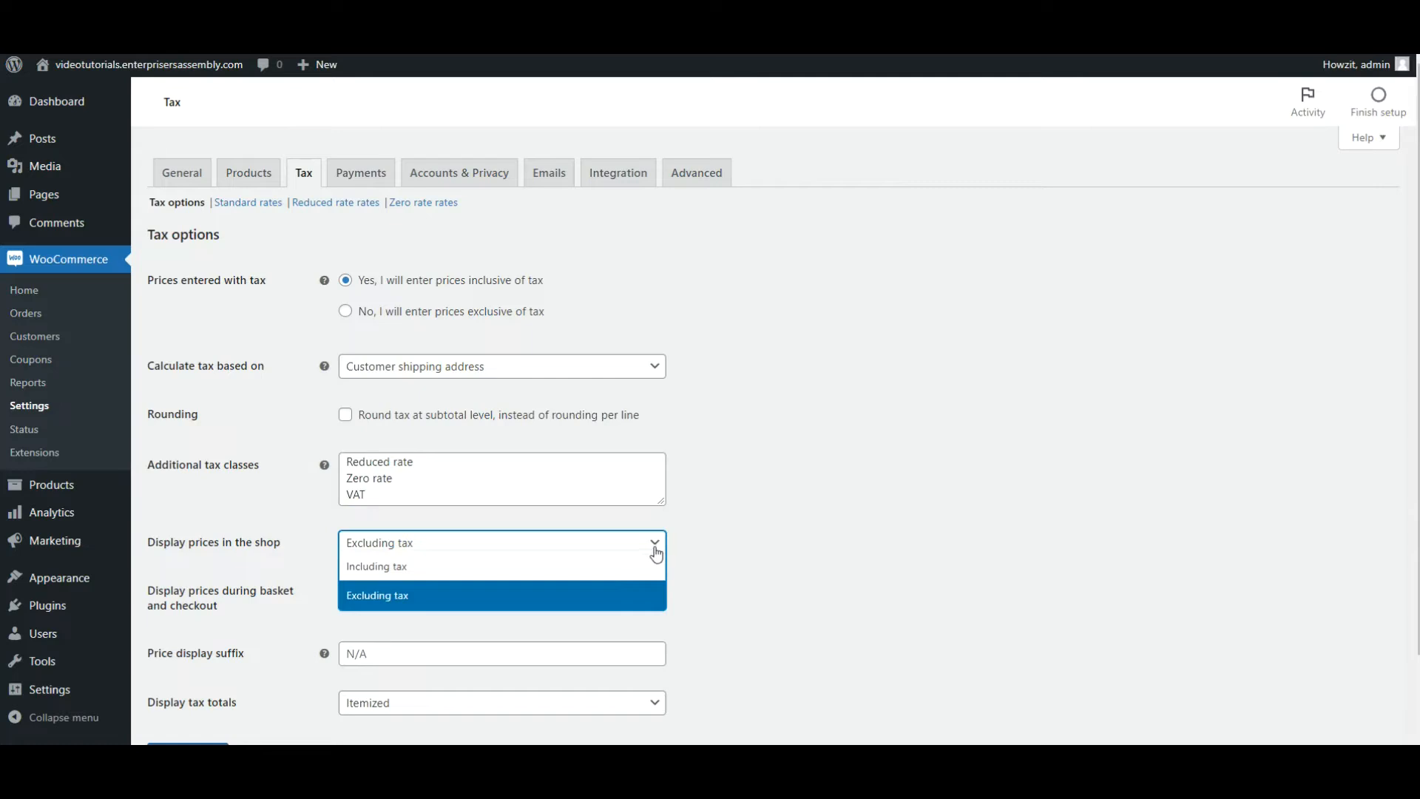
{"action": "left_click", "coordinate": [632, 567]}
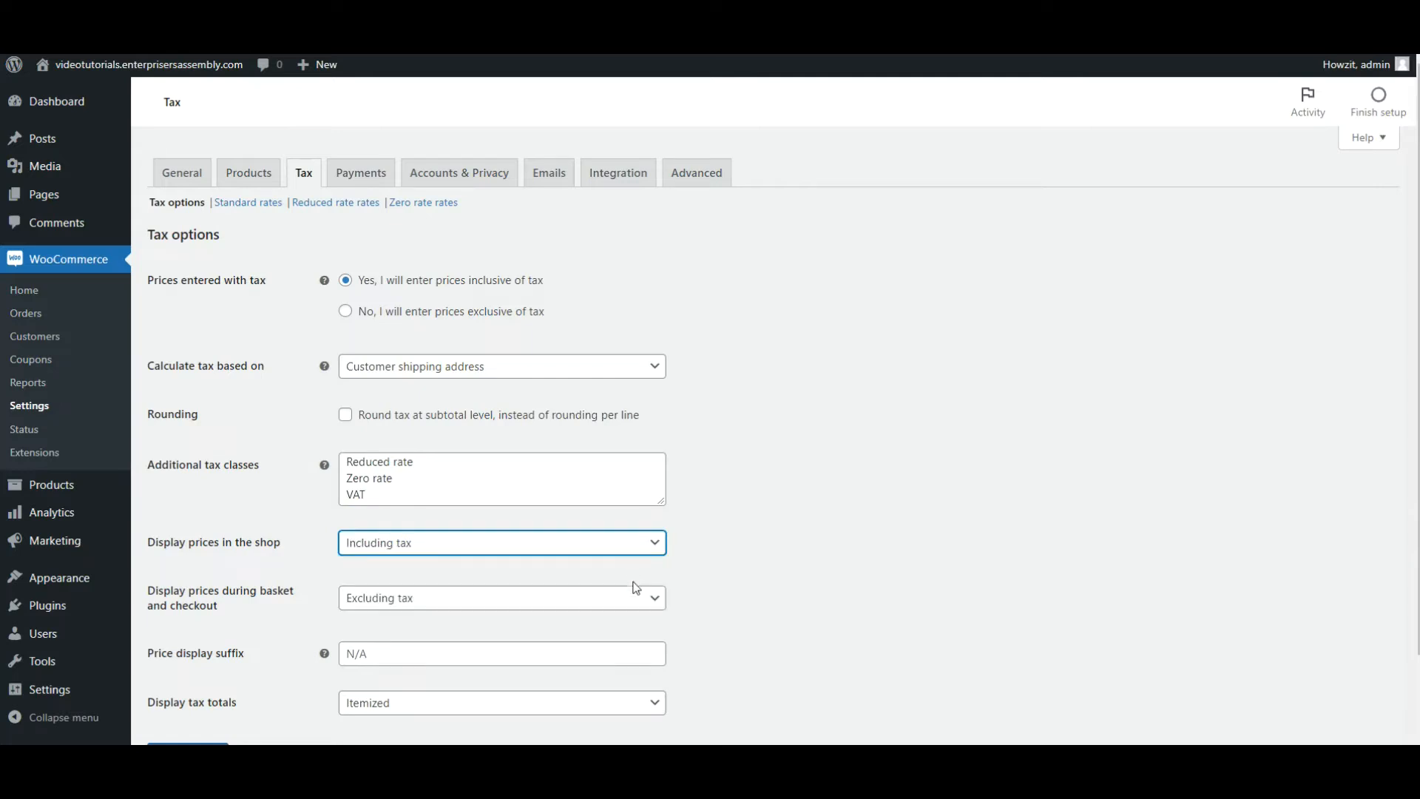
{"action": "left_click", "coordinate": [655, 597]}
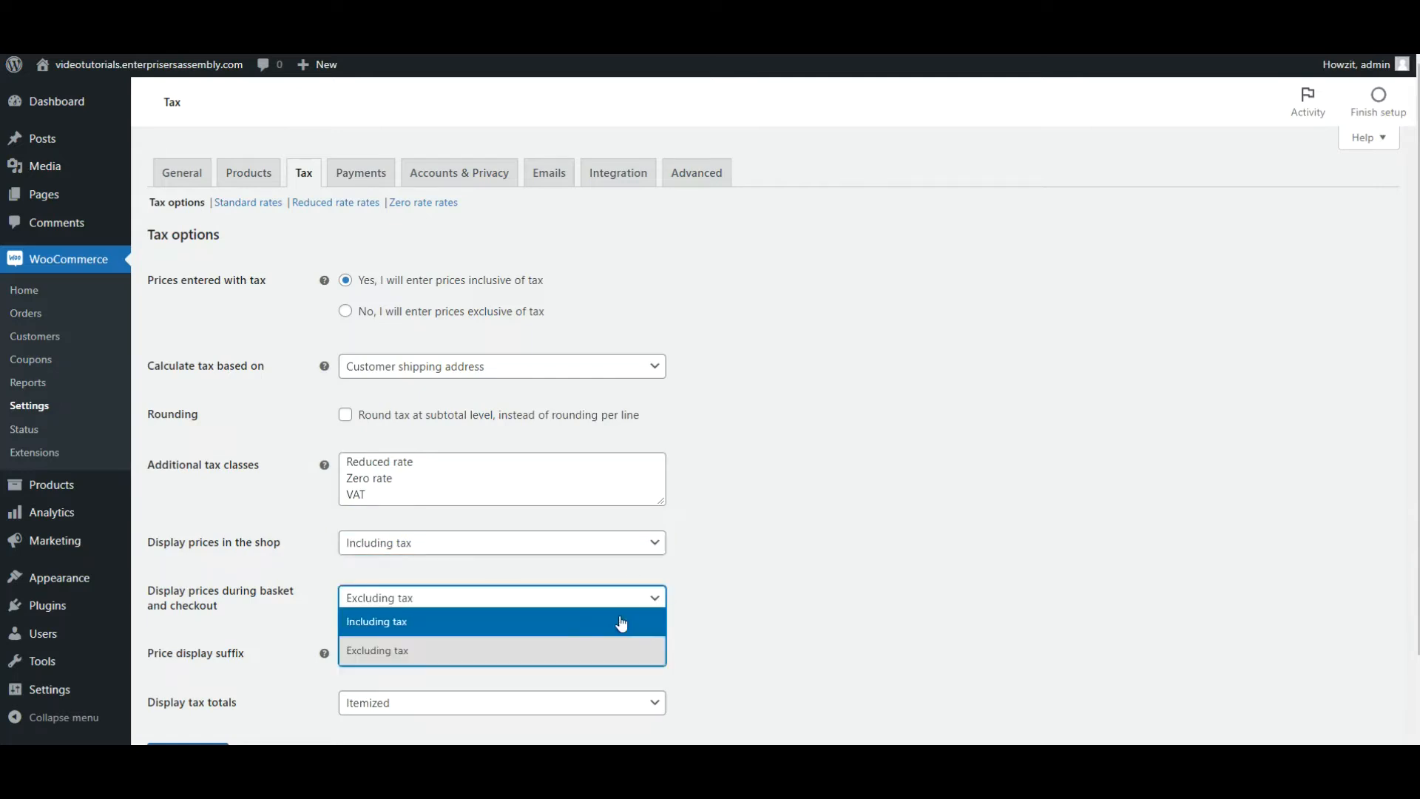
{"action": "left_click", "coordinate": [591, 635]}
Set the tax totals to display as a single total and save the tax options.
{"action": "scroll", "coordinate": [755, 613], "scroll_direction": "down", "scroll_amount": 2}
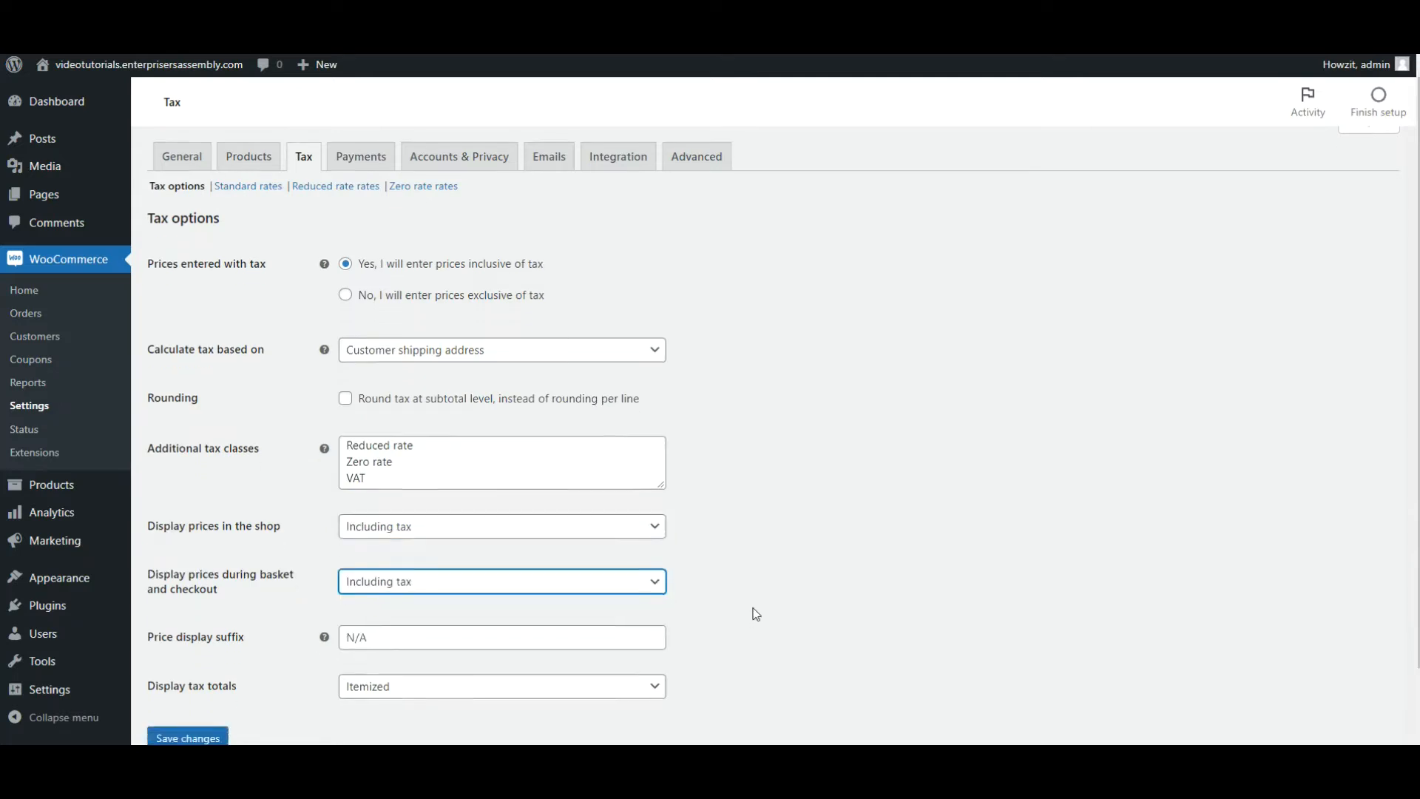
{"action": "left_click", "coordinate": [653, 608]}
{"action": "left_click", "coordinate": [604, 631]}
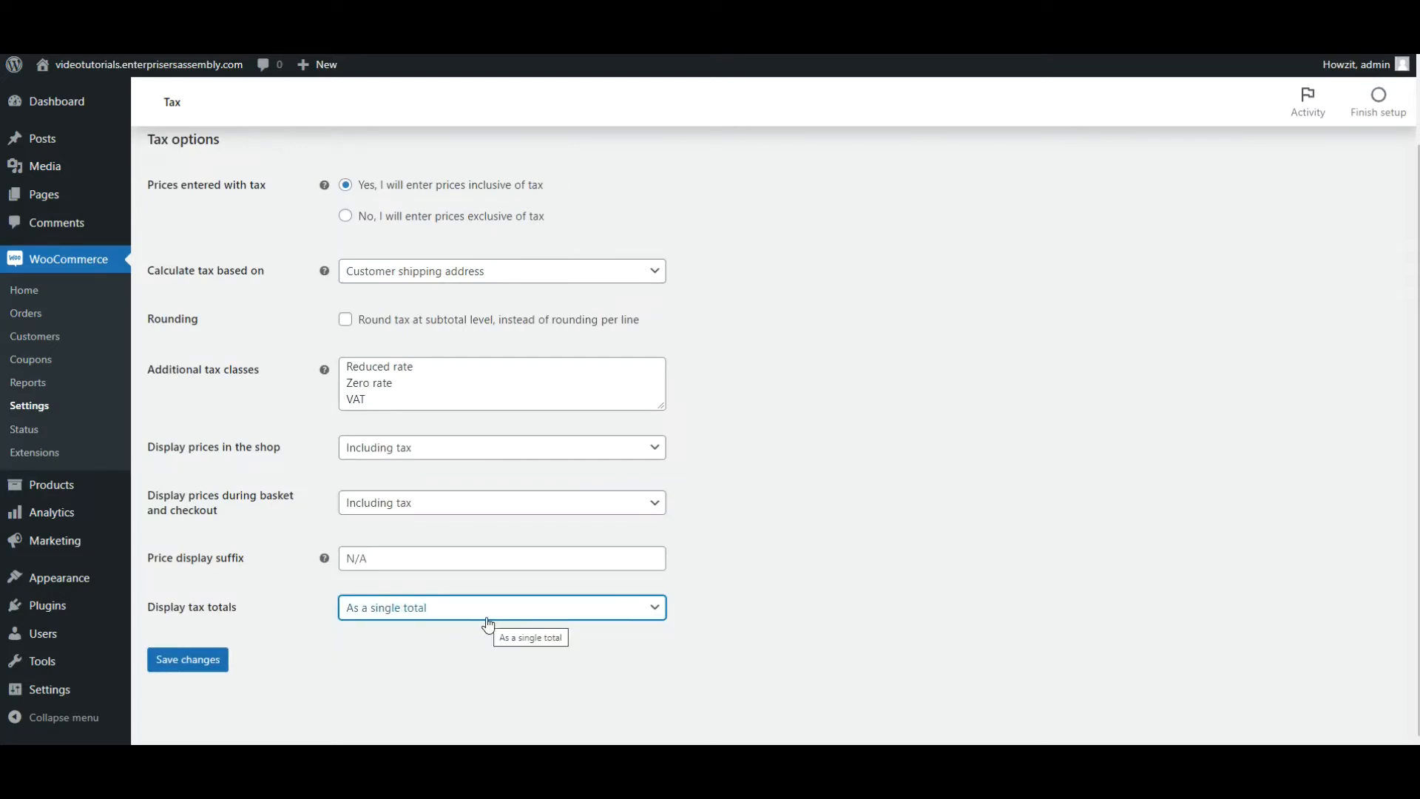
{"action": "left_click", "coordinate": [196, 662]}
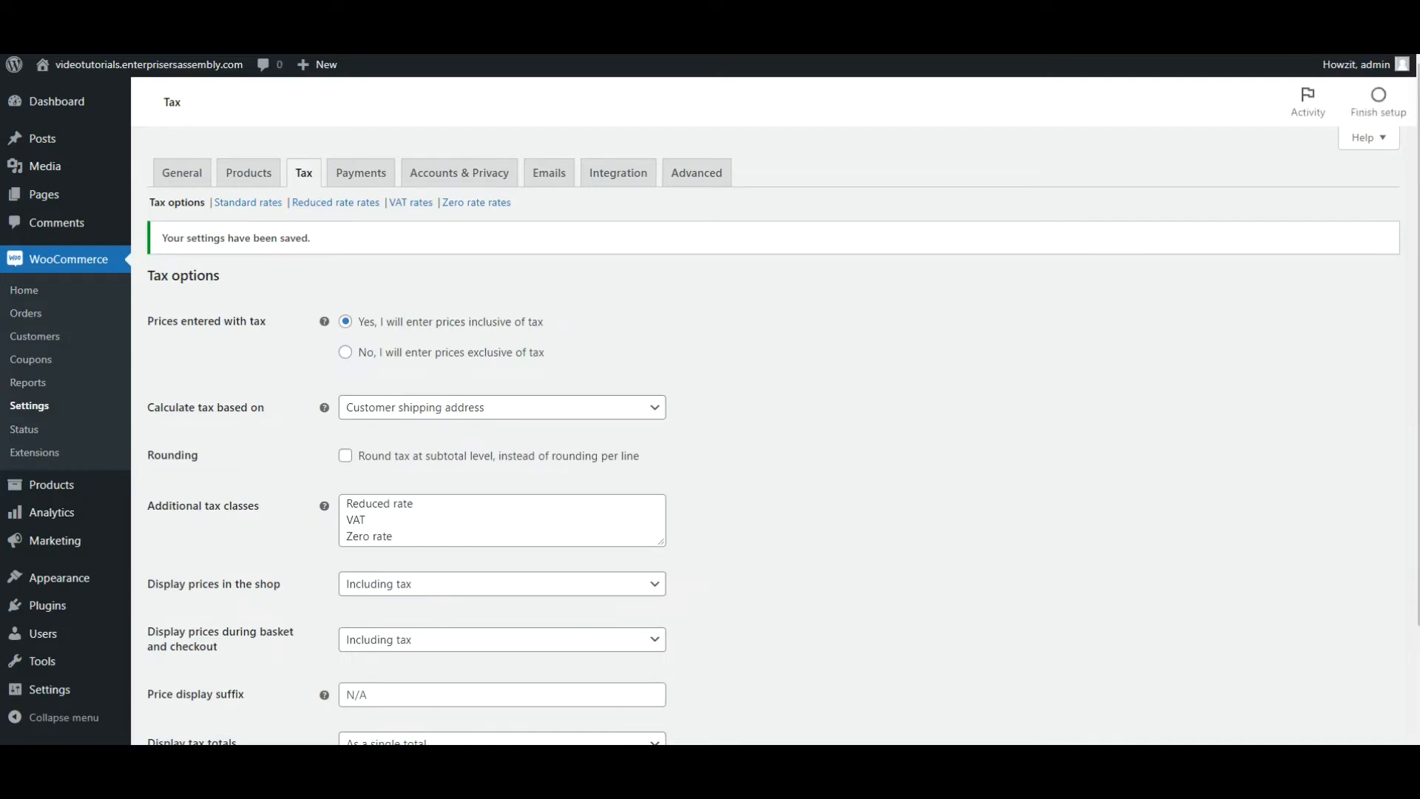
Add and save a VAT tax rate for country code ZA at 15%, named VAT and not applied to shipping.
{"action": "left_click", "coordinate": [405, 210]}
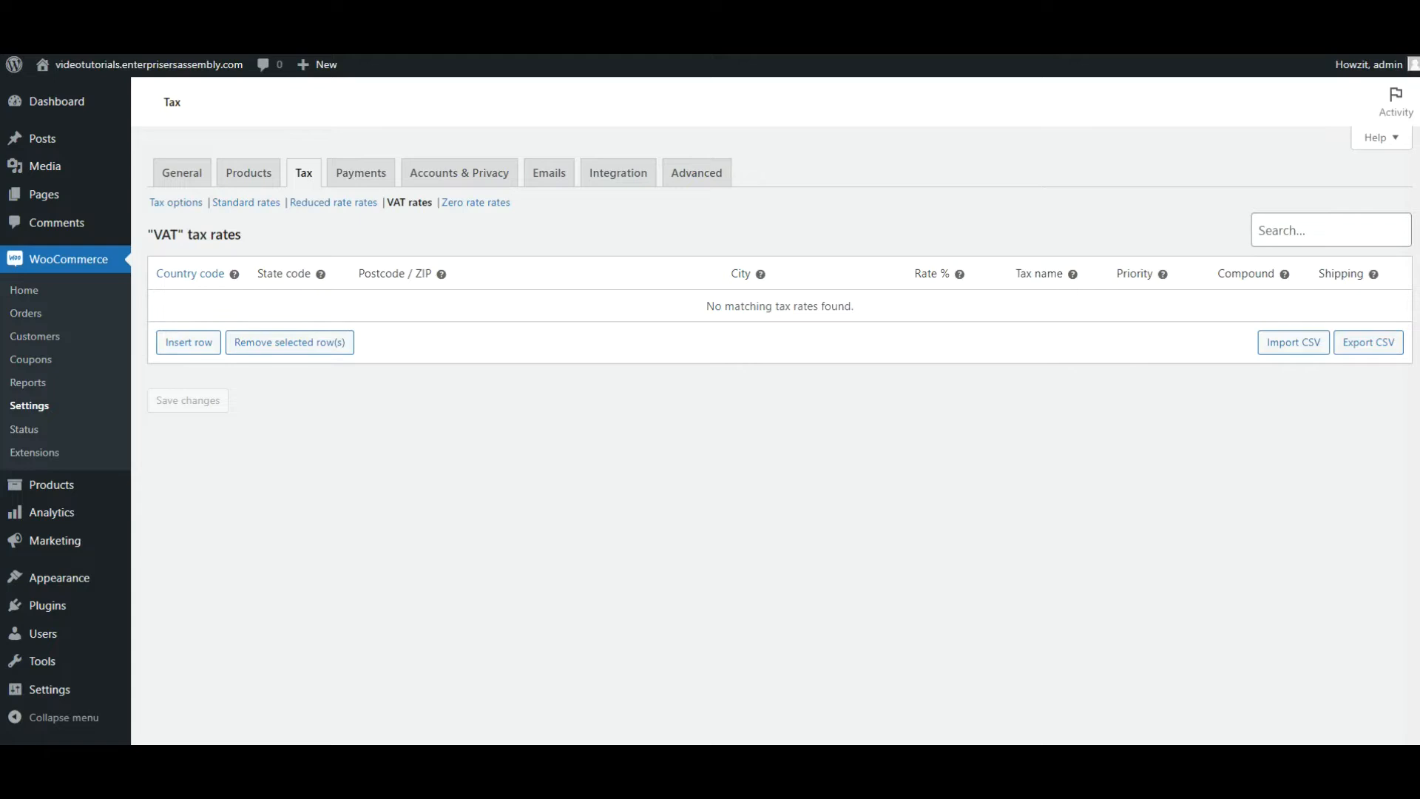
{"action": "left_click", "coordinate": [177, 344]}
{"action": "left_click", "coordinate": [162, 308]}
{"action": "type", "text": "ZA"}
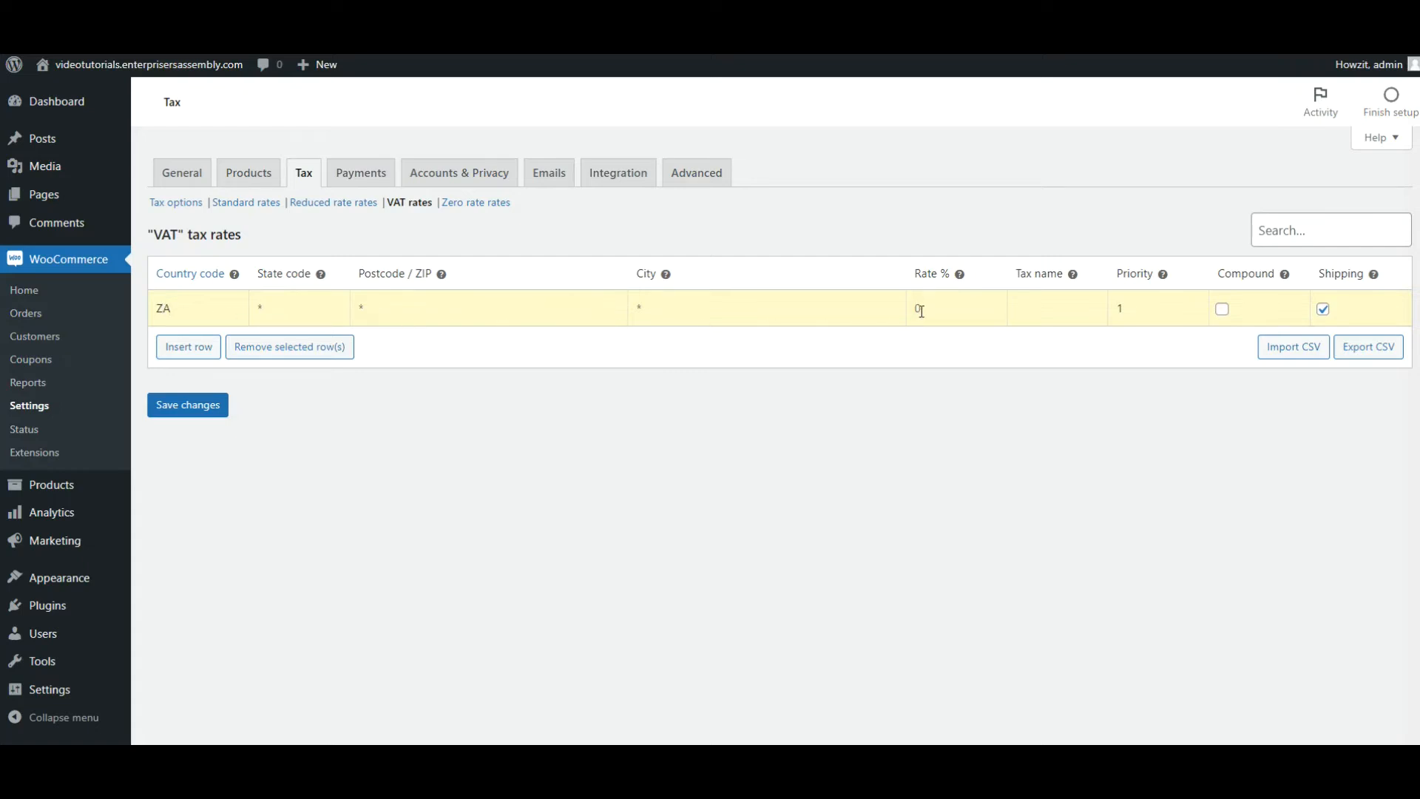
{"action": "type", "text": "15"}
{"action": "left_click", "coordinate": [1029, 307]}
{"action": "type", "text": "VAT"}
{"action": "left_click", "coordinate": [1323, 309]}
{"action": "left_click", "coordinate": [186, 409]}
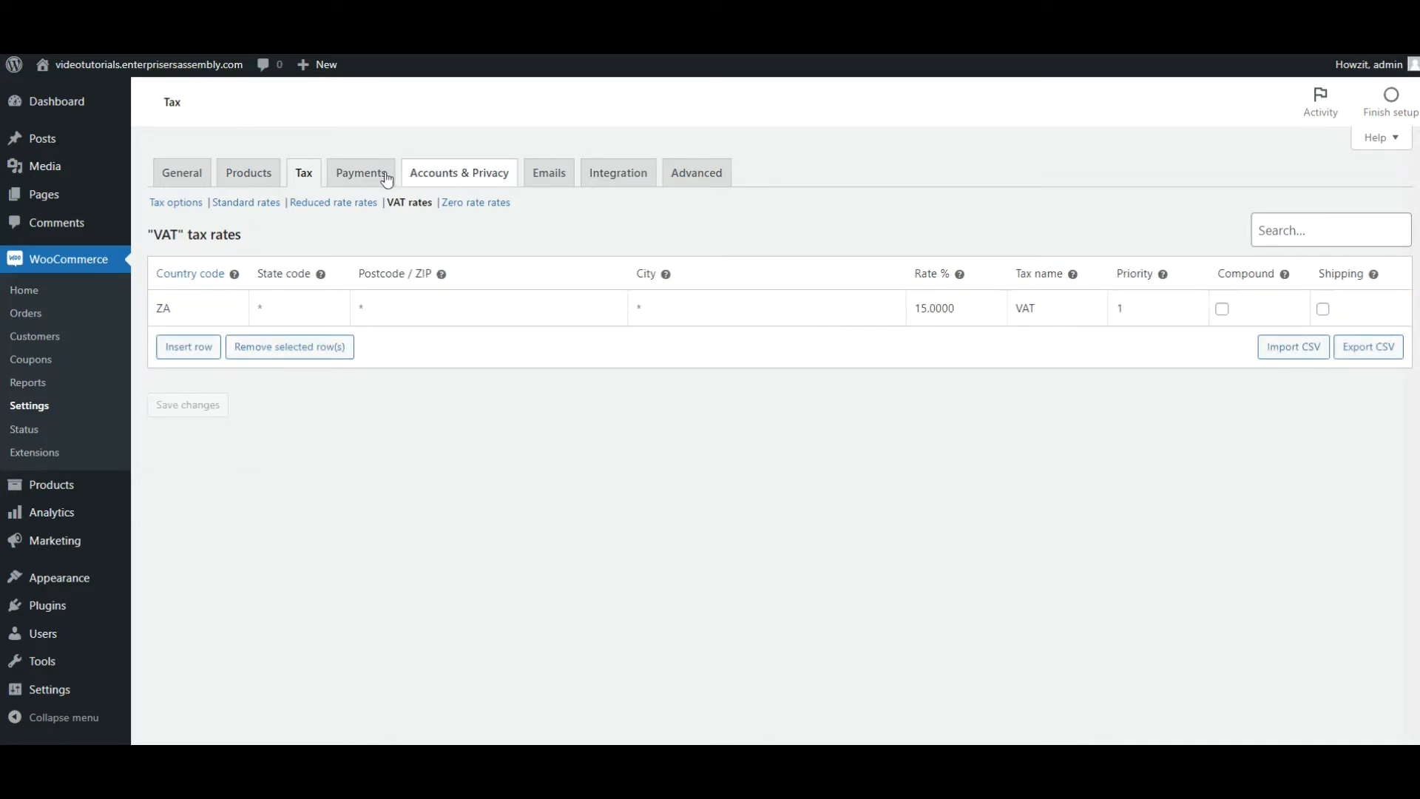
Enable the direct bank transfer payment method and open its setup.
{"action": "left_click", "coordinate": [359, 182]}
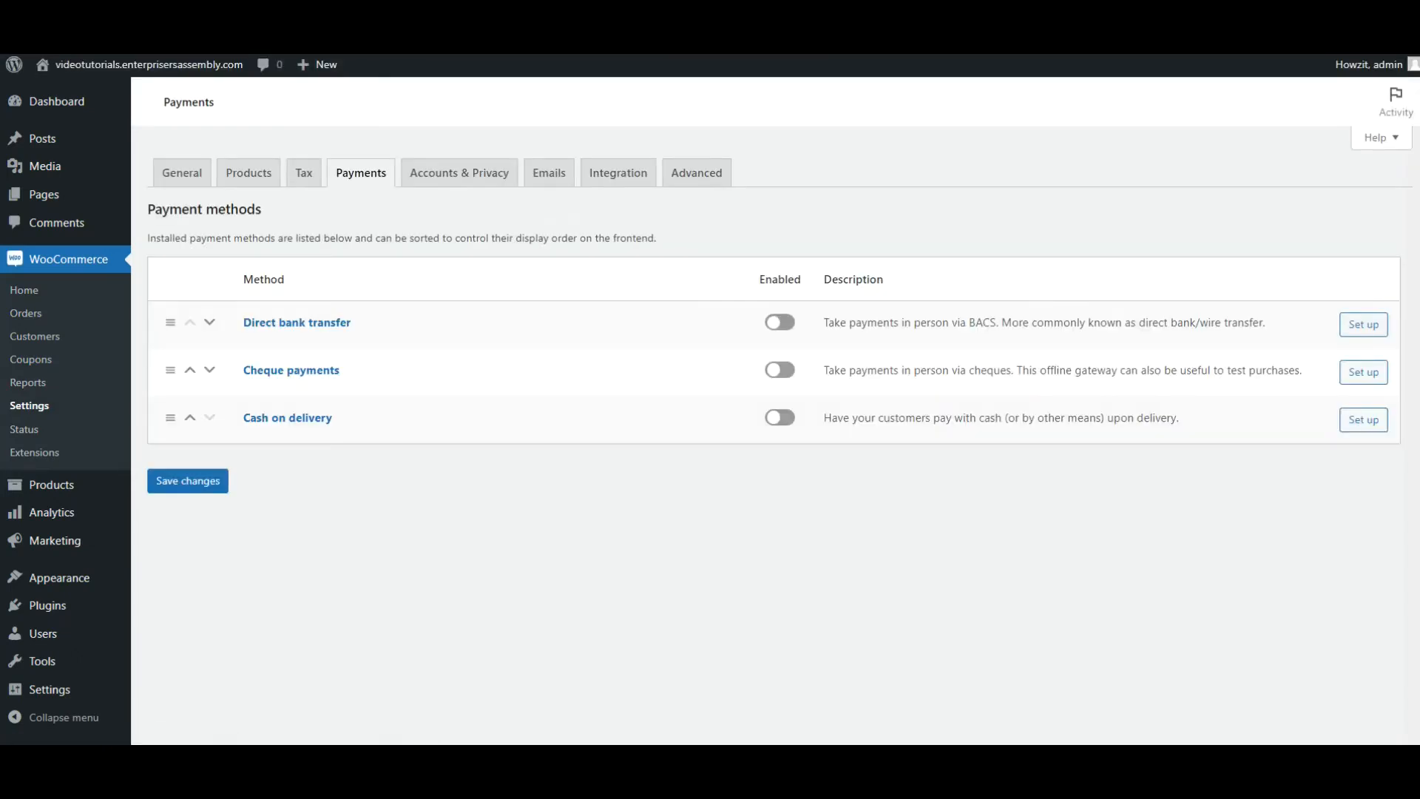
{"action": "left_click", "coordinate": [790, 326]}
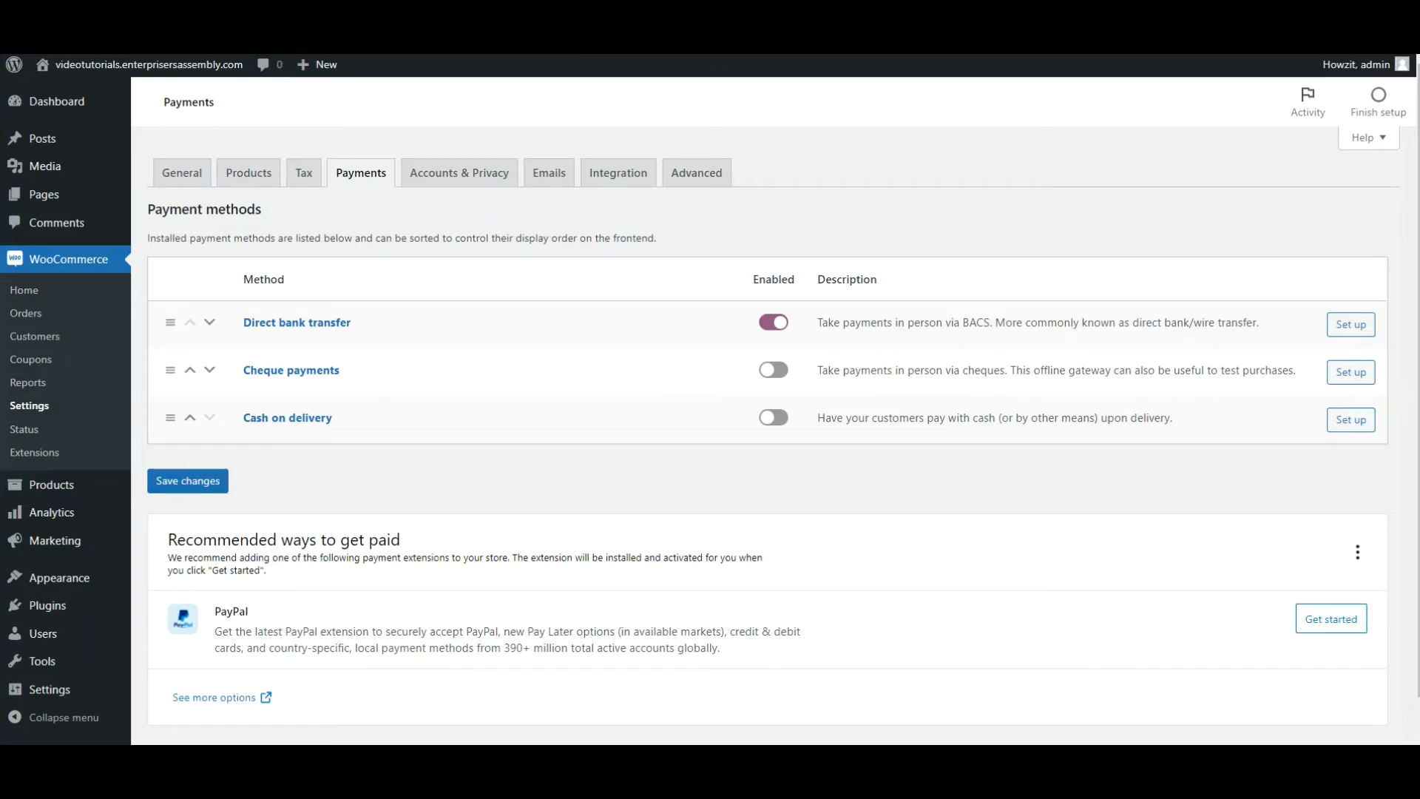
{"action": "left_click", "coordinate": [1351, 325]}
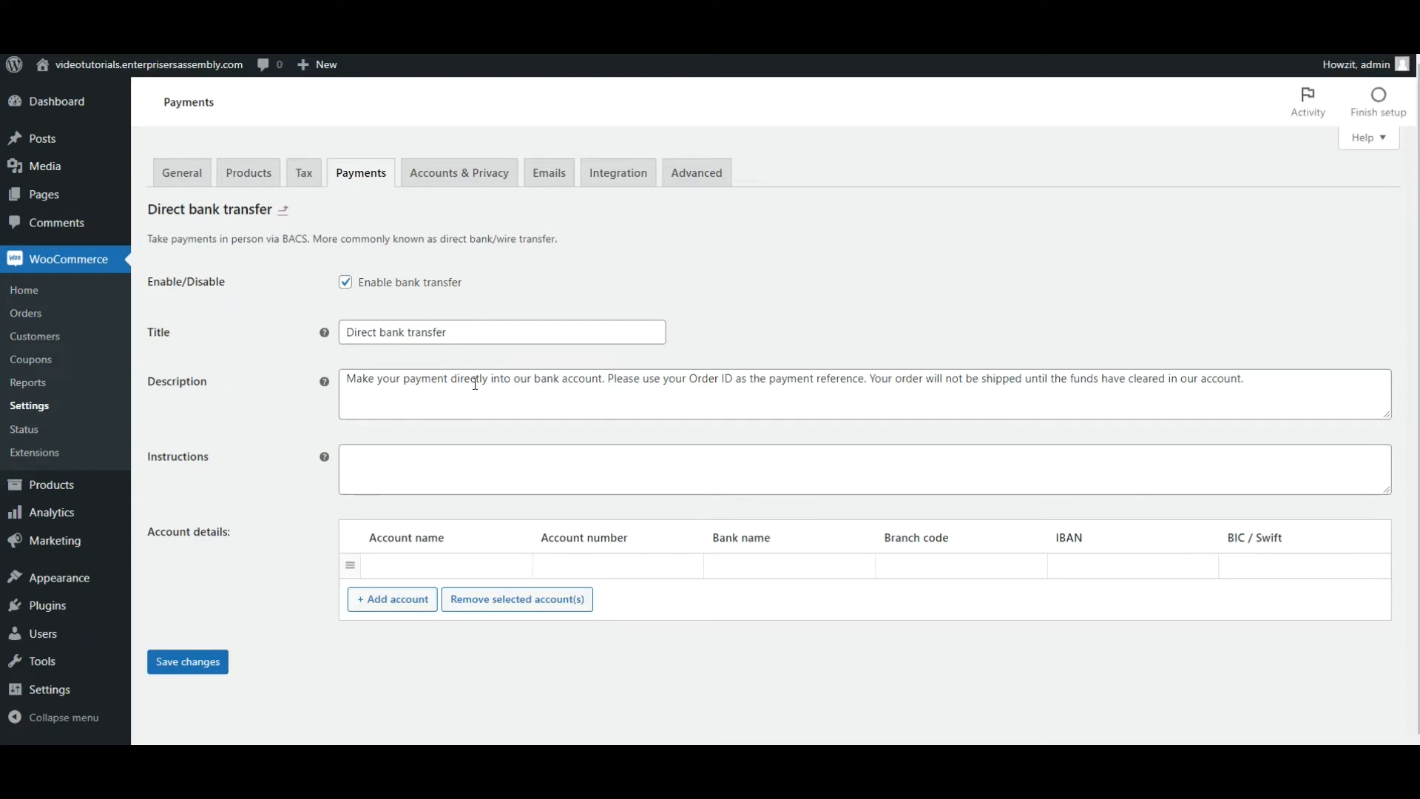
Enter Yoga Classes Booking Acc. as the account name in the bank account details.
{"action": "left_click", "coordinate": [419, 568]}
{"action": "type", "text": "Yoga "}
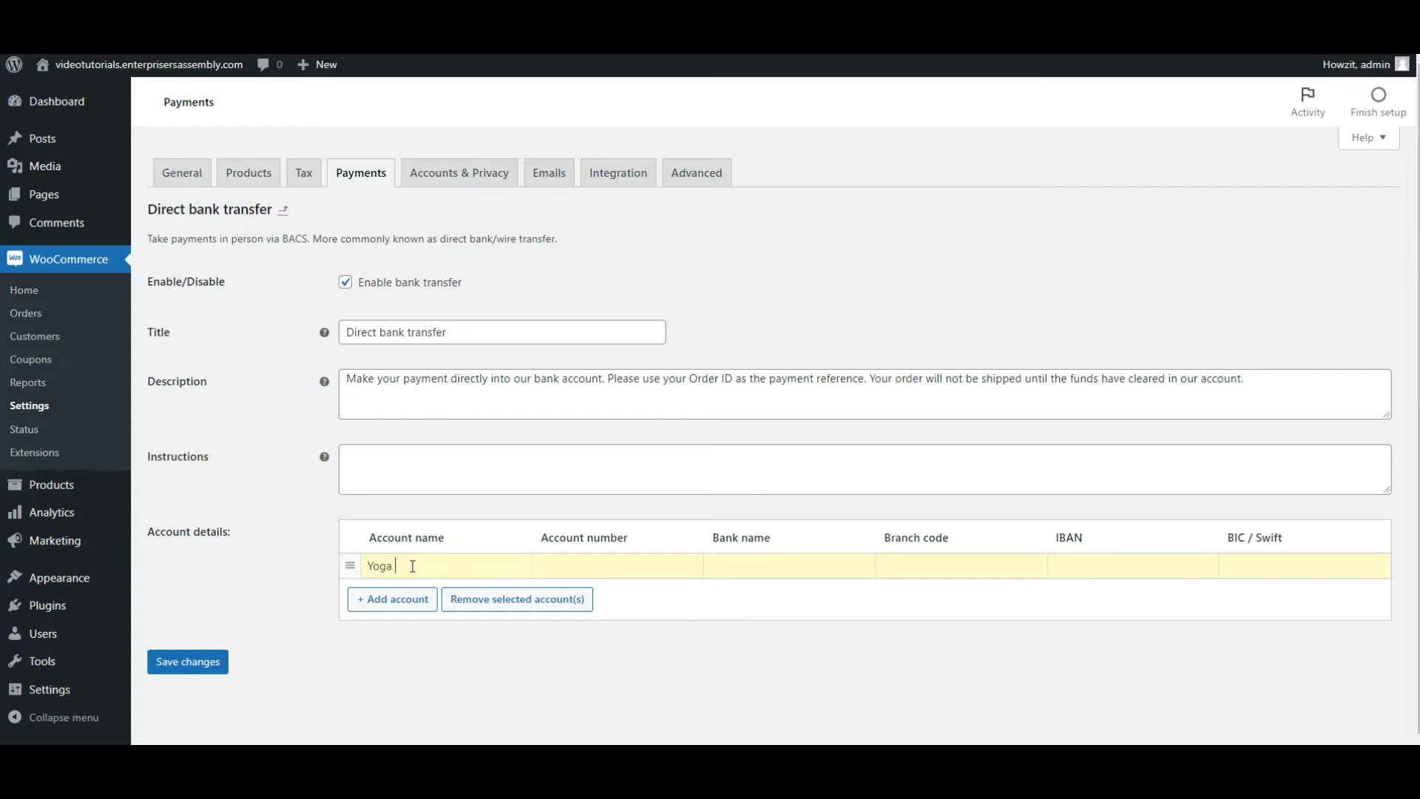
{"action": "type", "text": "Classes B"}
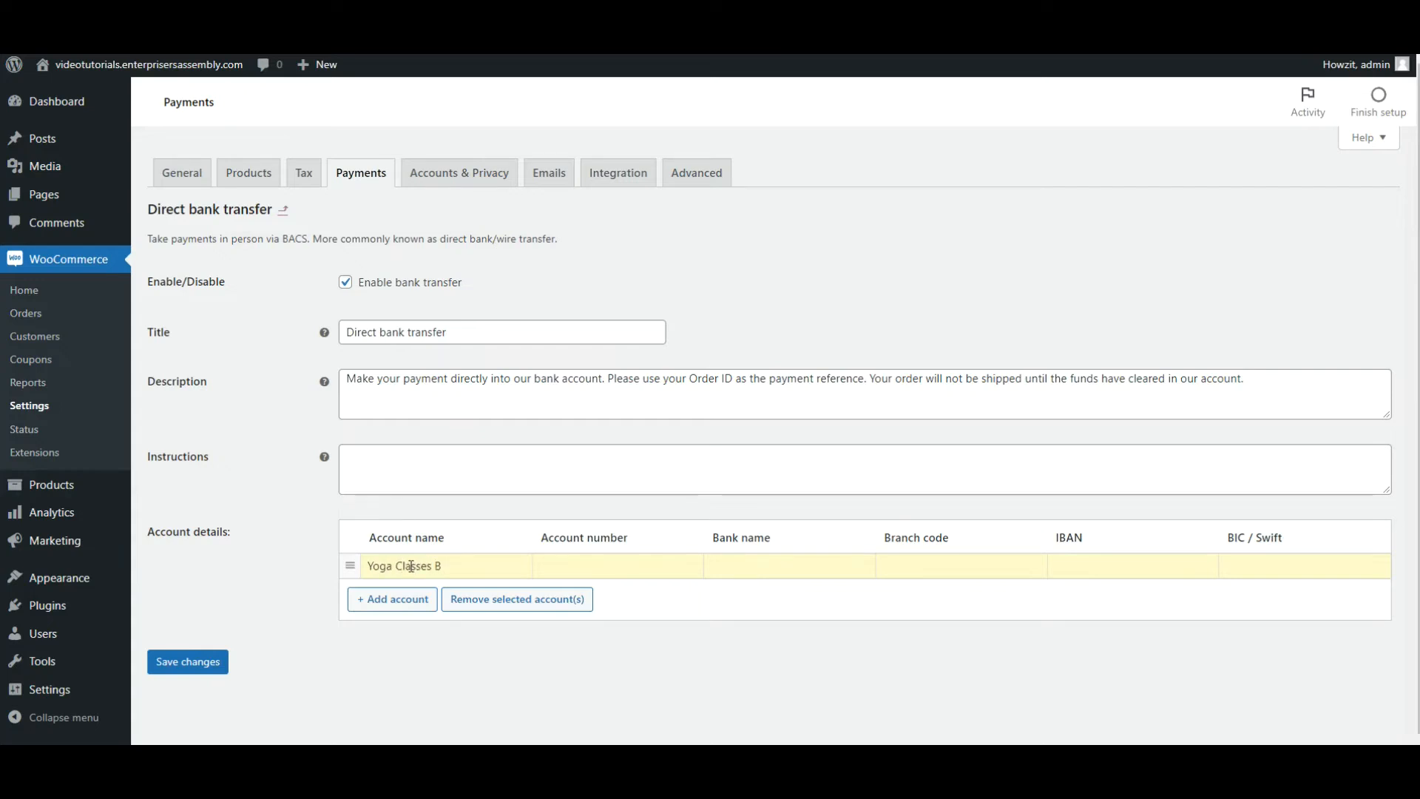
{"action": "type", "text": "ooking Acc"}
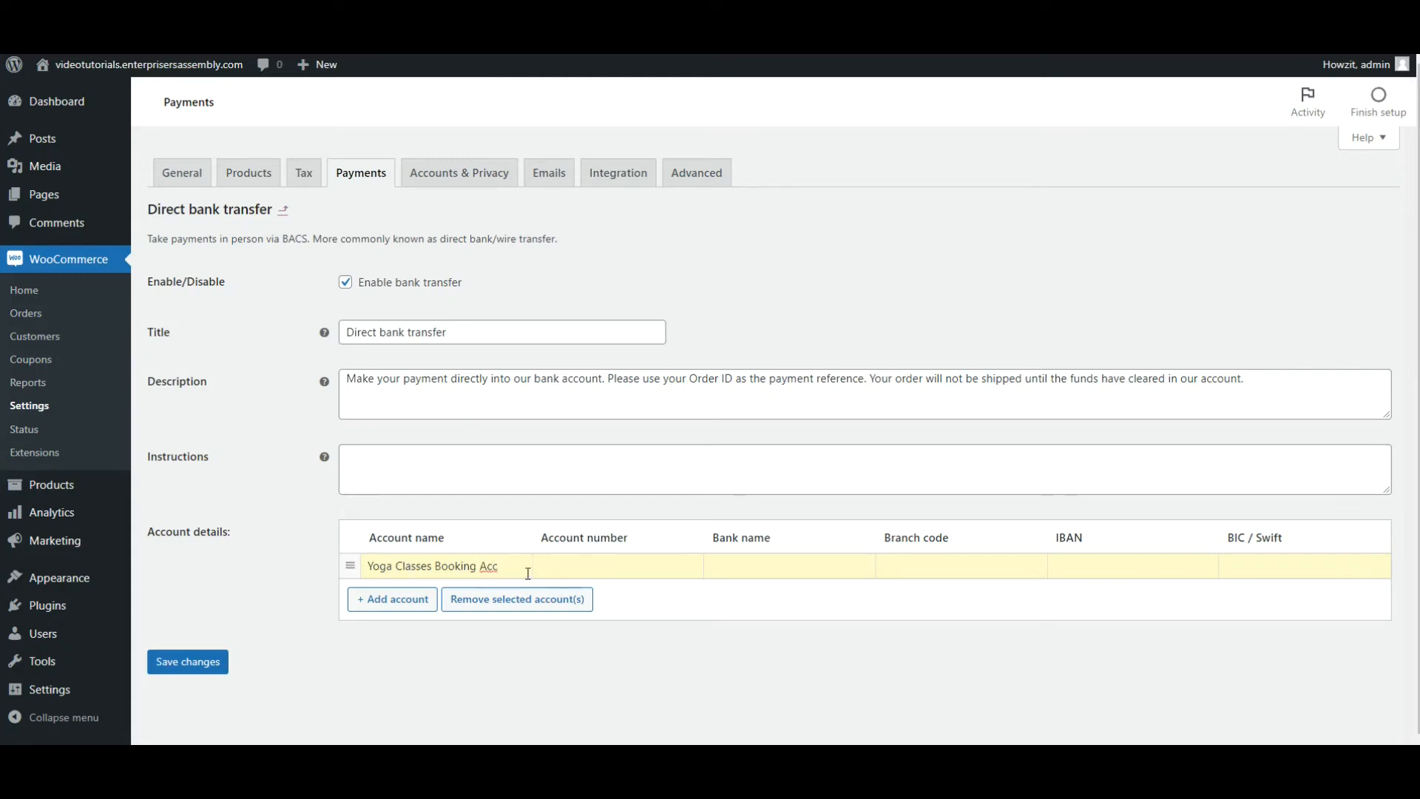
{"action": "type", "text": "."}
Enter the bank account number and set the bank name to Capitec Bank.
{"action": "left_click", "coordinate": [565, 565]}
{"action": "type", "text": "000000000"}
{"action": "left_click", "coordinate": [761, 567]}
{"action": "type", "text": "Capitec Bank"}
Set the branch code to 47000 and enter the account's IBAN.
{"action": "left_click", "coordinate": [893, 574]}
{"action": "type", "text": "47"}
{"action": "type", "text": "000"}
{"action": "type", "text": "IB"}
{"action": "type", "text": "AN"}
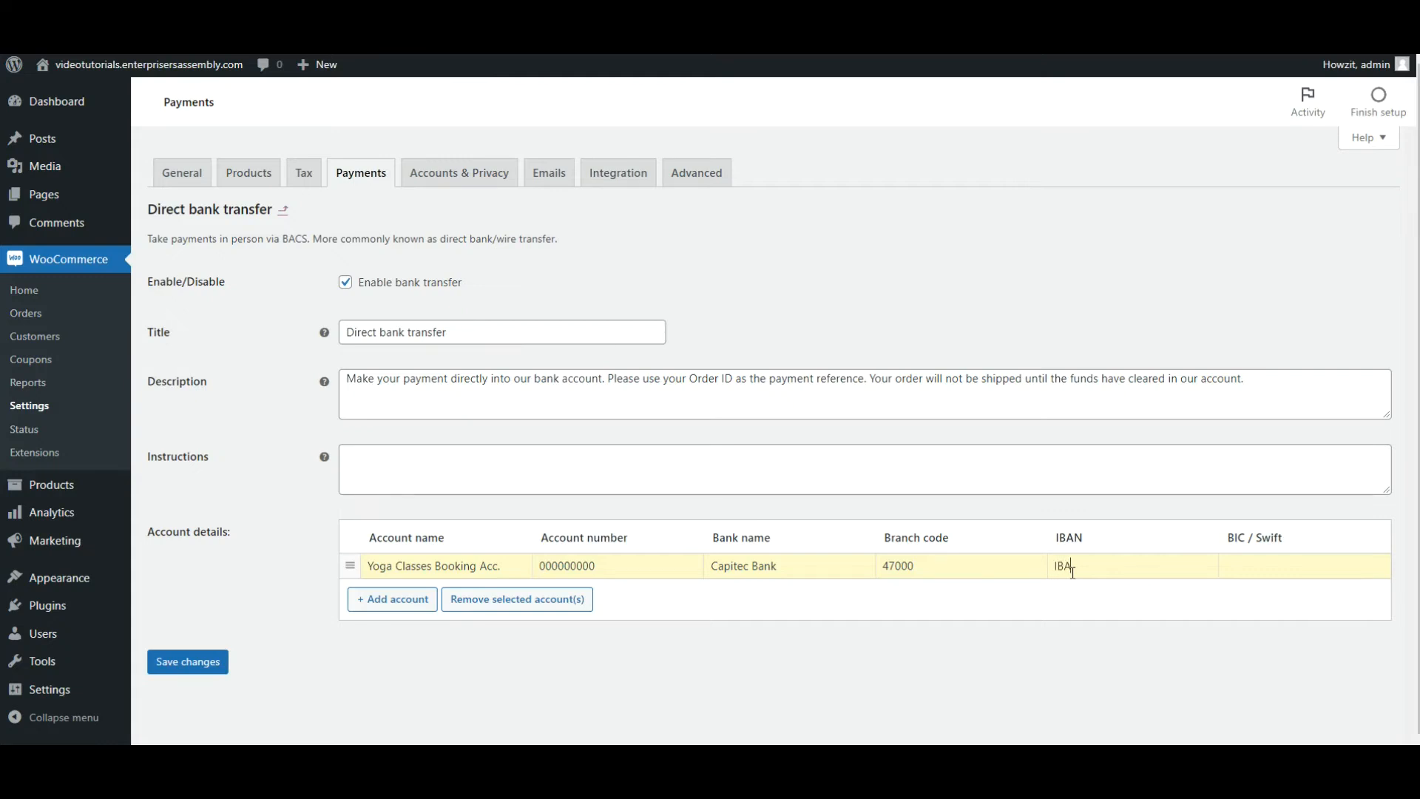
{"action": "type", "text": "00000000"}
Copy Capitec Bank's SWIFT code CABLZAJJ from the Google results into the account's BIC / Swift field and save the bank transfer settings.
{"action": "key", "text": "ctrl+Tab"}
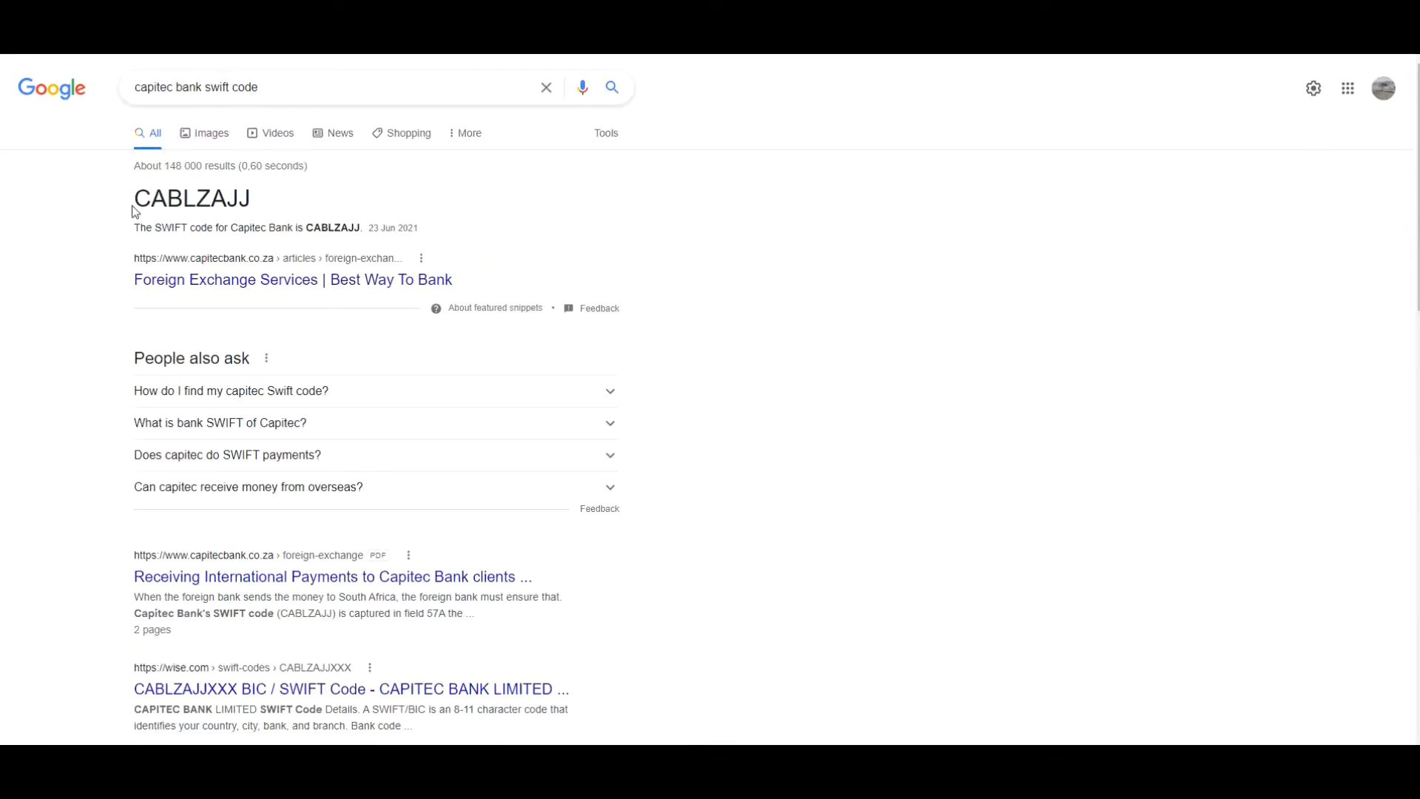
{"action": "left_click_drag", "start_coordinate": [135, 202], "coordinate": [248, 198]}
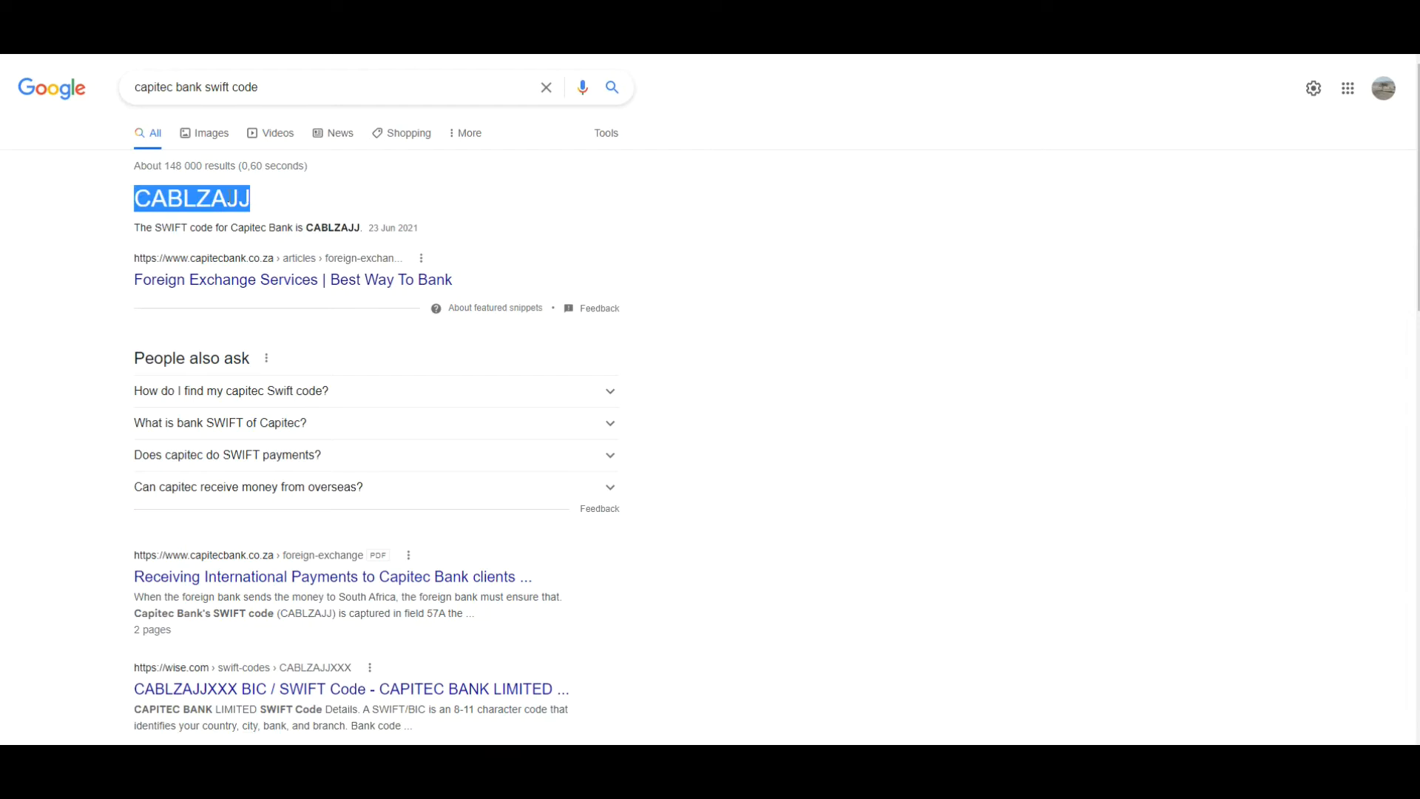
{"action": "right_click", "coordinate": [214, 198]}
{"action": "left_click", "coordinate": [238, 206]}
{"action": "key", "text": "ctrl+shift+Tab"}
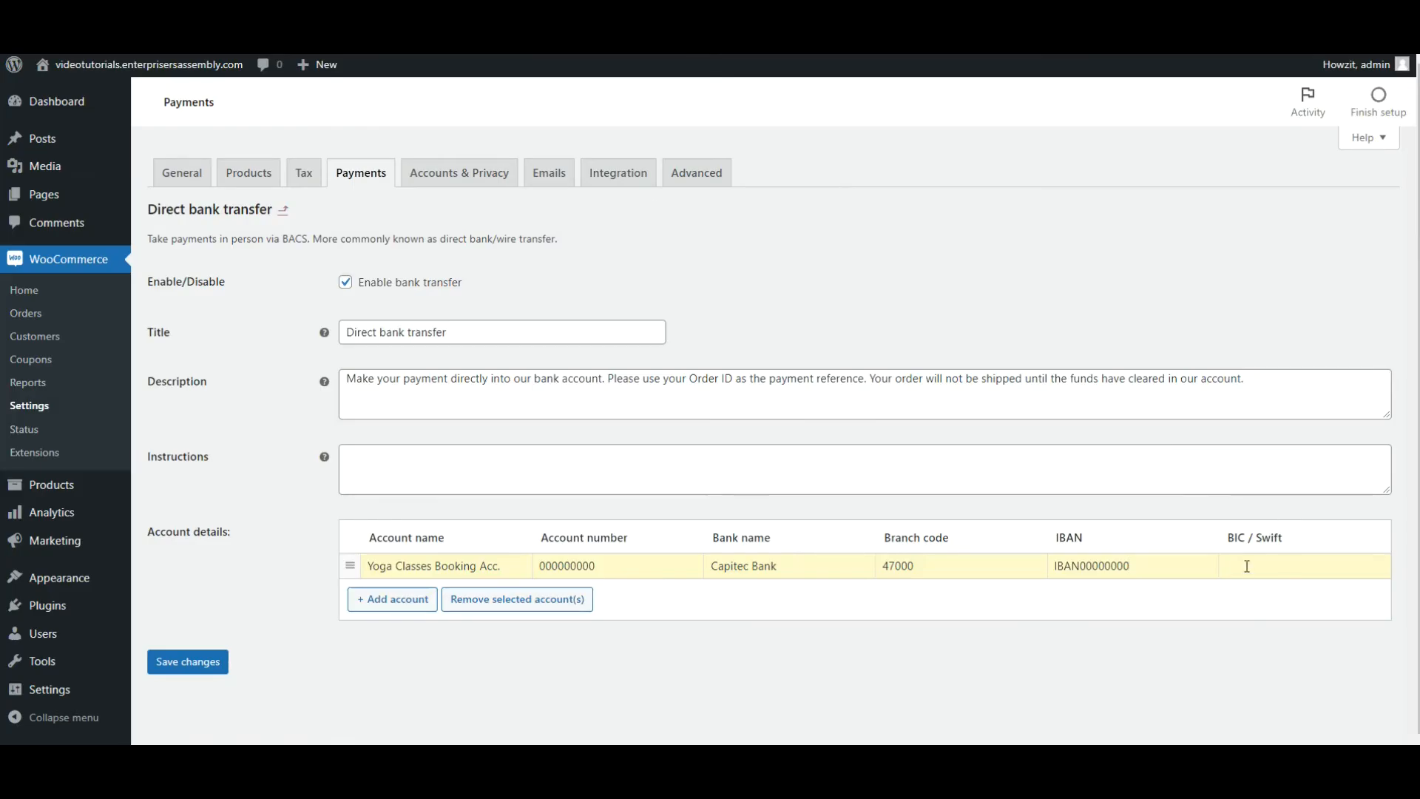
{"action": "key", "text": "ctrl+v"}
{"action": "left_click", "coordinate": [182, 662]}
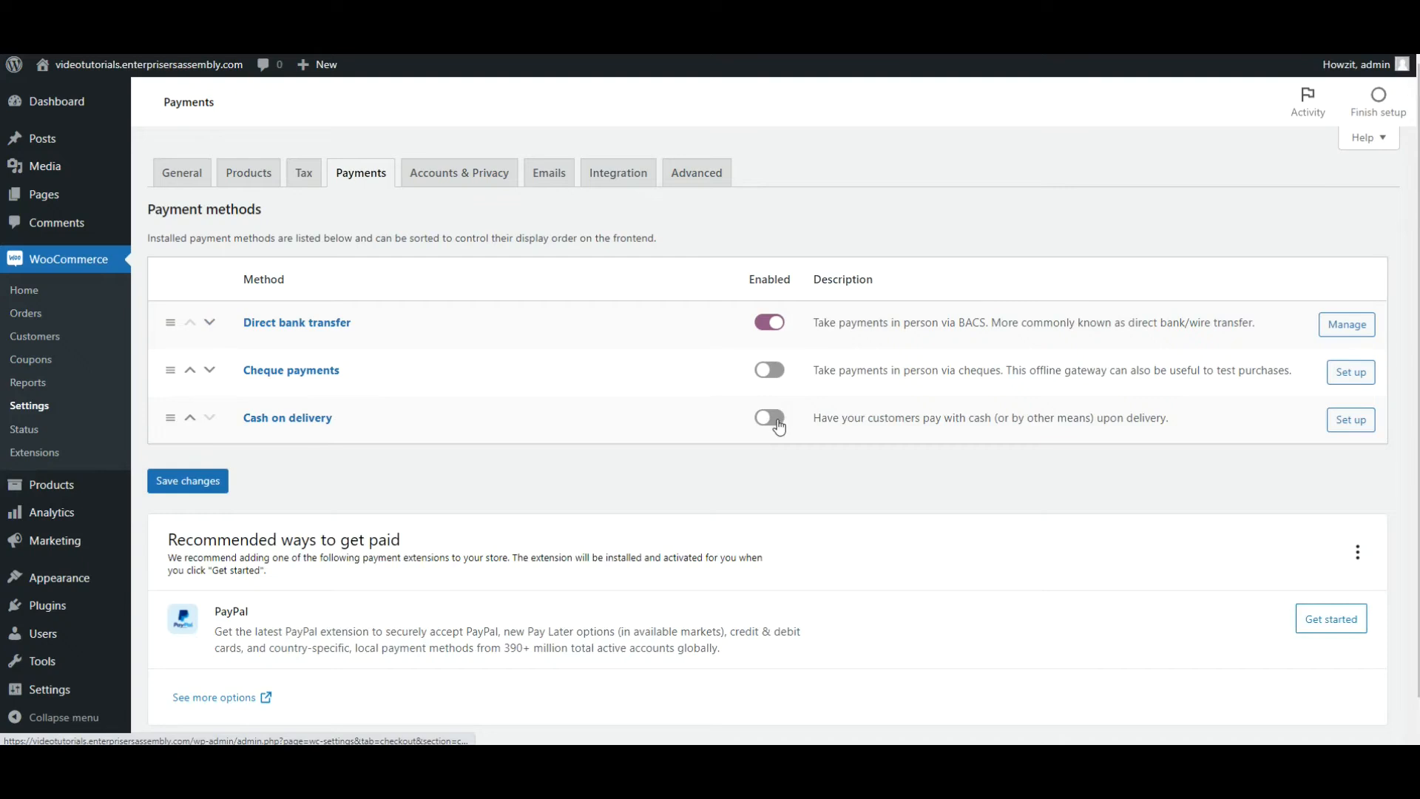
Set the title of the Cash on delivery payment method to "Pay at the venue (for In-person classes)".
{"action": "left_click", "coordinate": [1347, 435]}
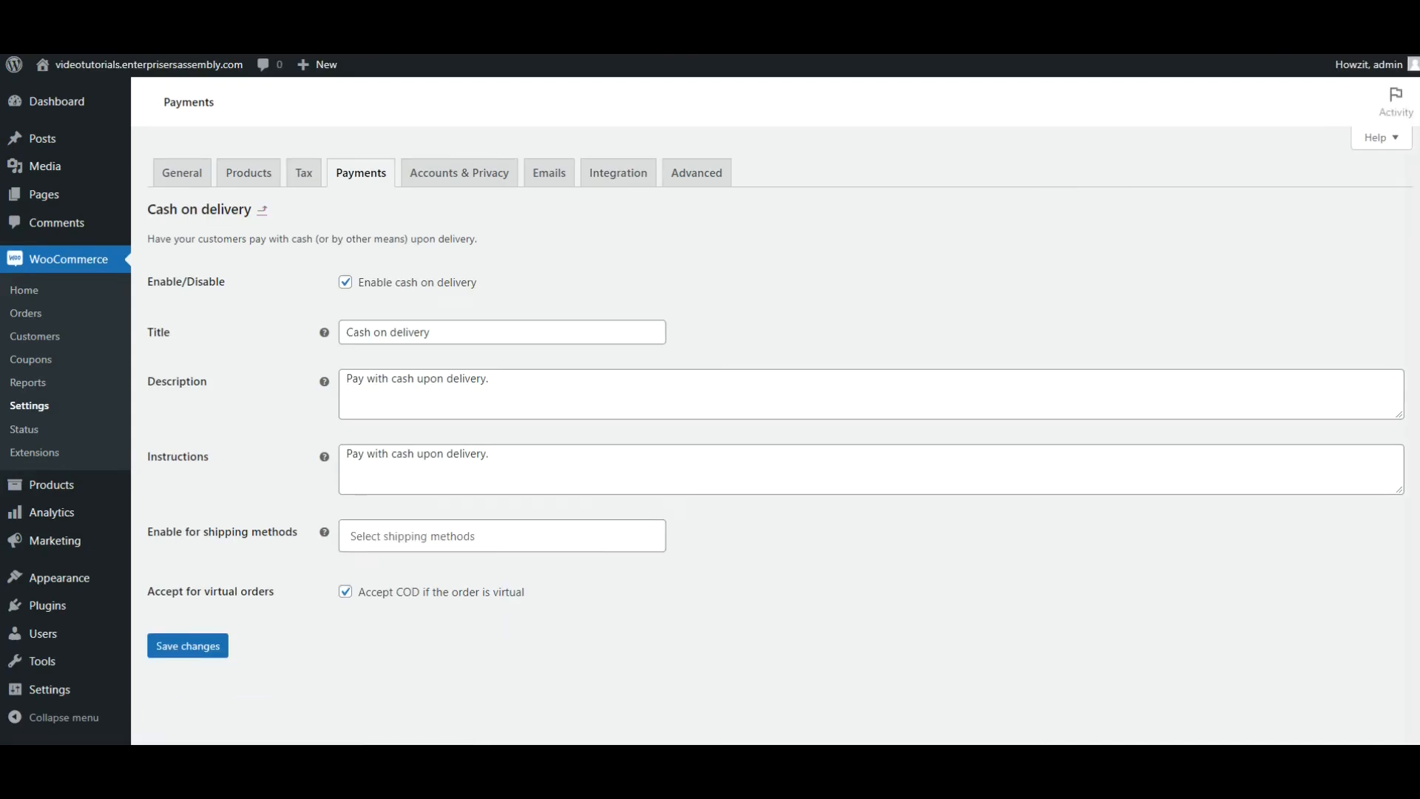
{"action": "left_click_drag", "start_coordinate": [495, 333], "coordinate": [308, 337]}
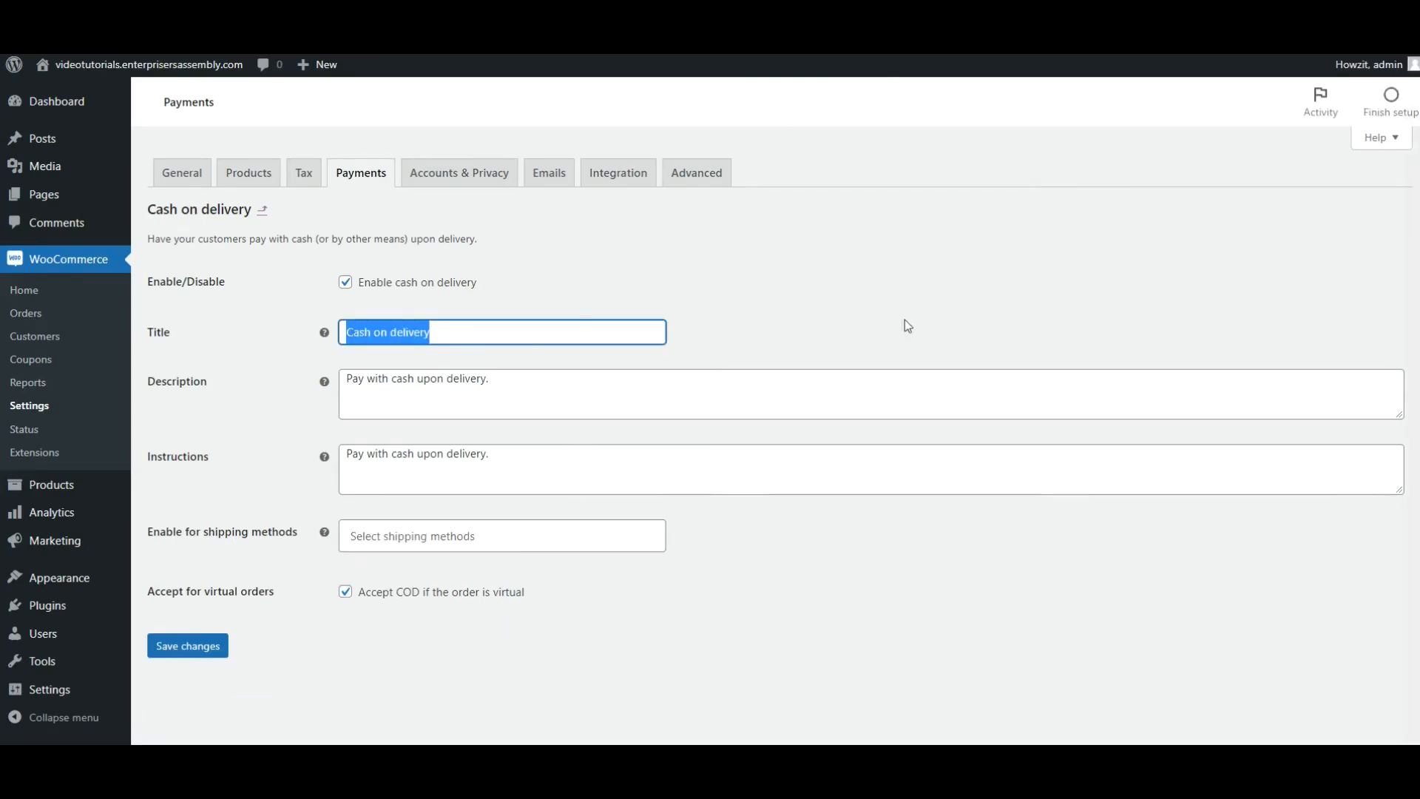
{"action": "type", "text": "P"}
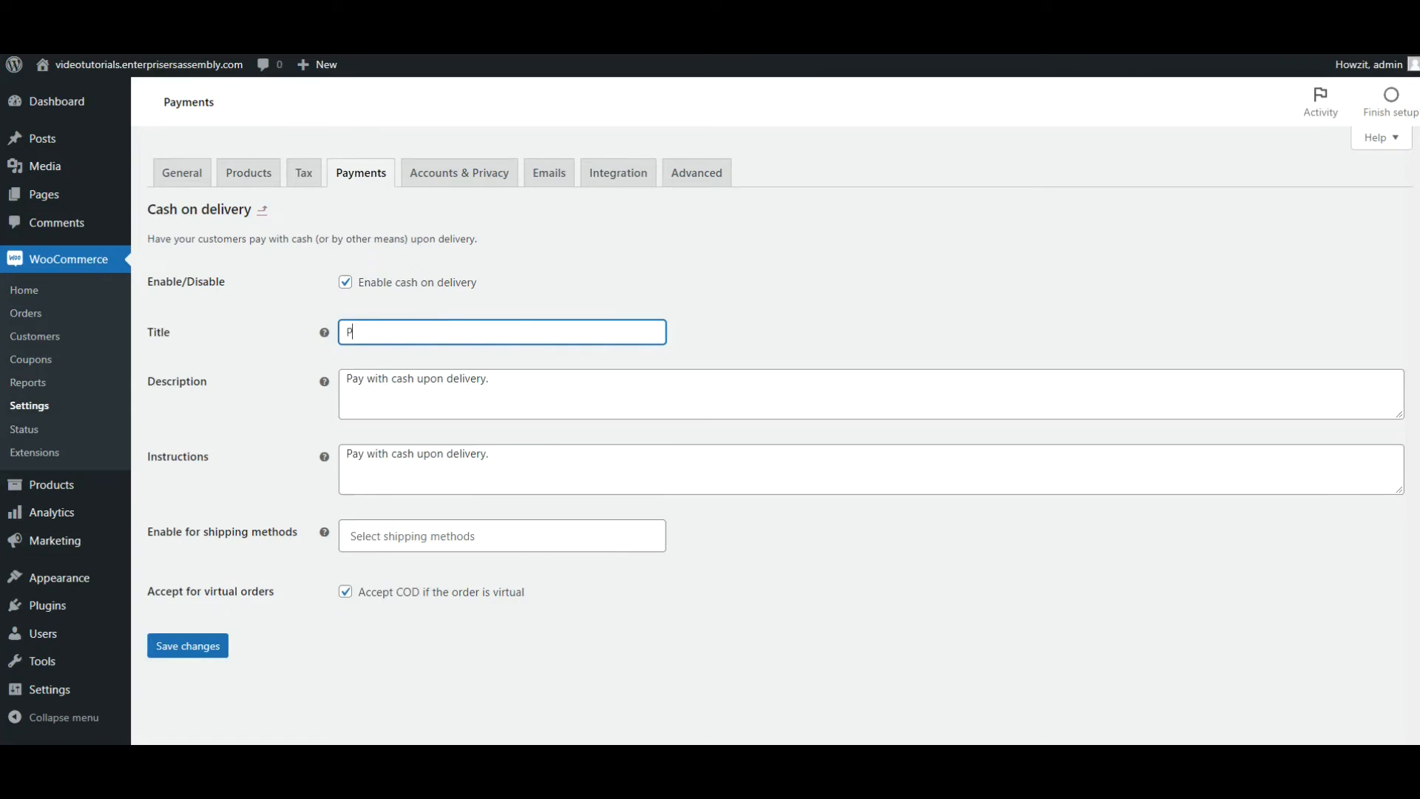
{"action": "type", "text": "ay at the "}
{"action": "type", "text": "venu"}
{"action": "type", "text": "e"}
{"action": "type", "text": " (In"}
{"action": "type", "text": "-per"}
{"action": "type", "text": "son c"}
{"action": "type", "text": "lase"}
{"action": "type", "text": "ses"}
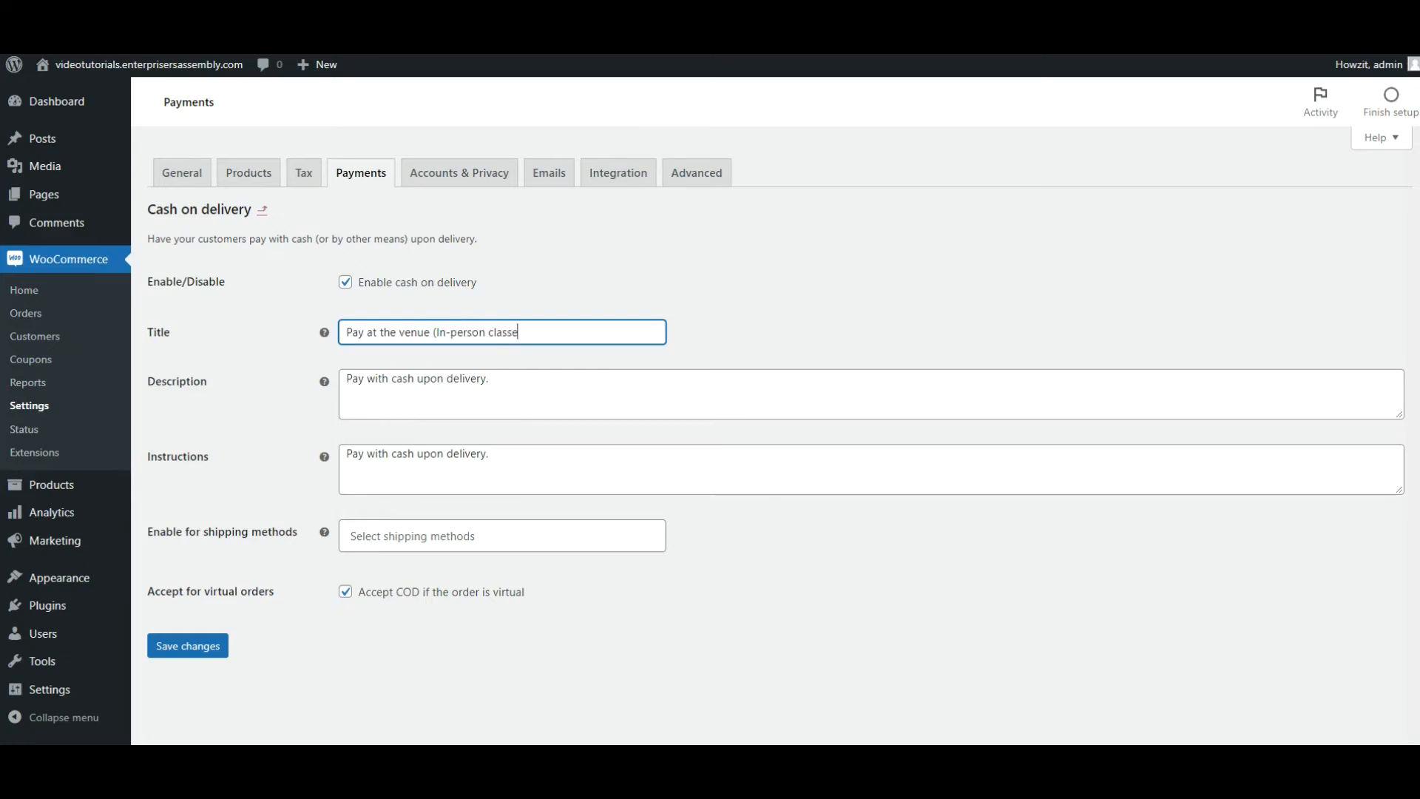
{"action": "type", "text": ")"}
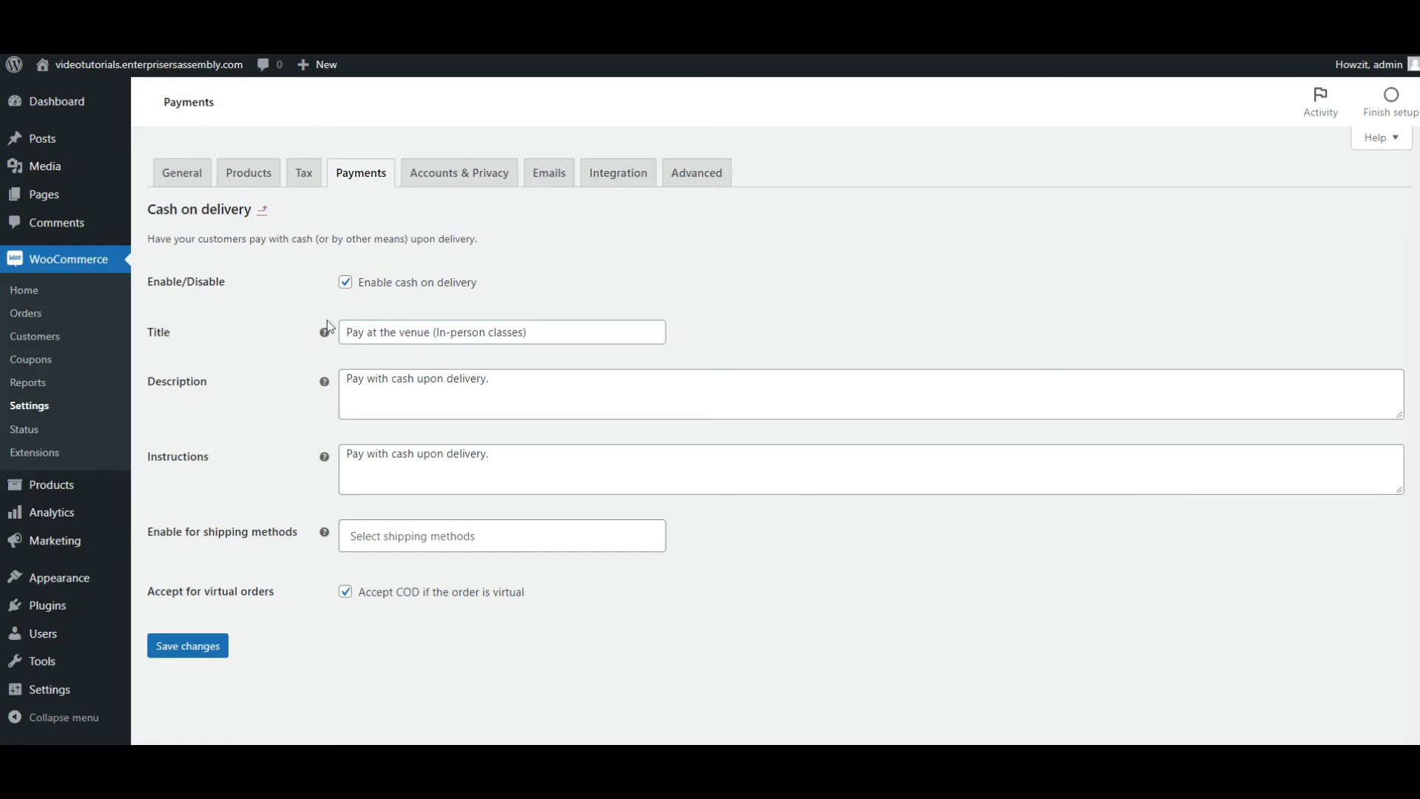
{"action": "left_click", "coordinate": [437, 333]}
{"action": "type", "text": "for"}
Change the Cash on delivery instructions to "Pay with cash upon at the venue." and save the settings.
{"action": "left_click", "coordinate": [486, 454]}
{"action": "key", "text": "BackSpace"}
{"action": "key", "text": "BackSpace"}
{"action": "key", "text": "BackSpace"}
{"action": "key", "text": "BackSpace"}
{"action": "key", "text": "BackSpace"}
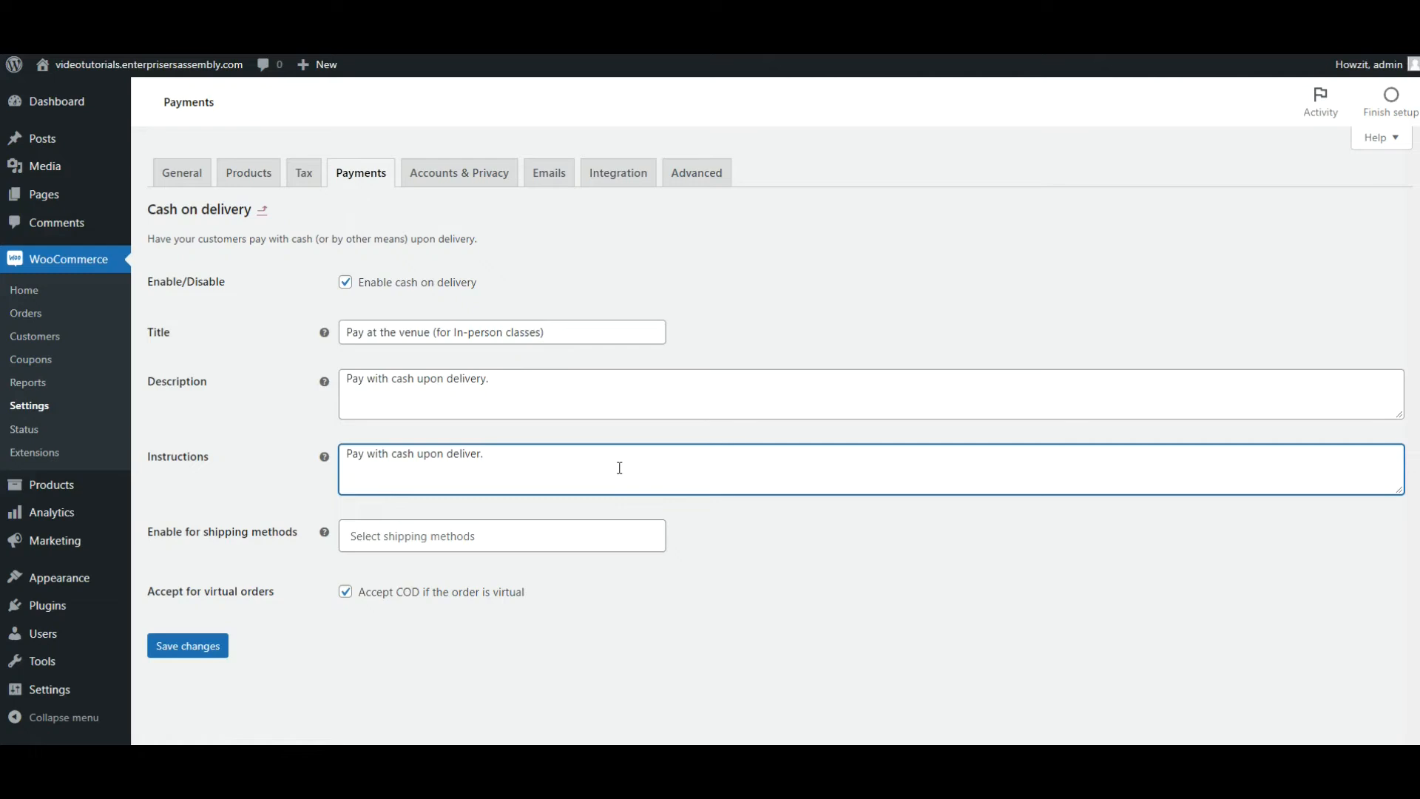
{"action": "type", "text": "at the venue"}
{"action": "left_click", "coordinate": [194, 653]}
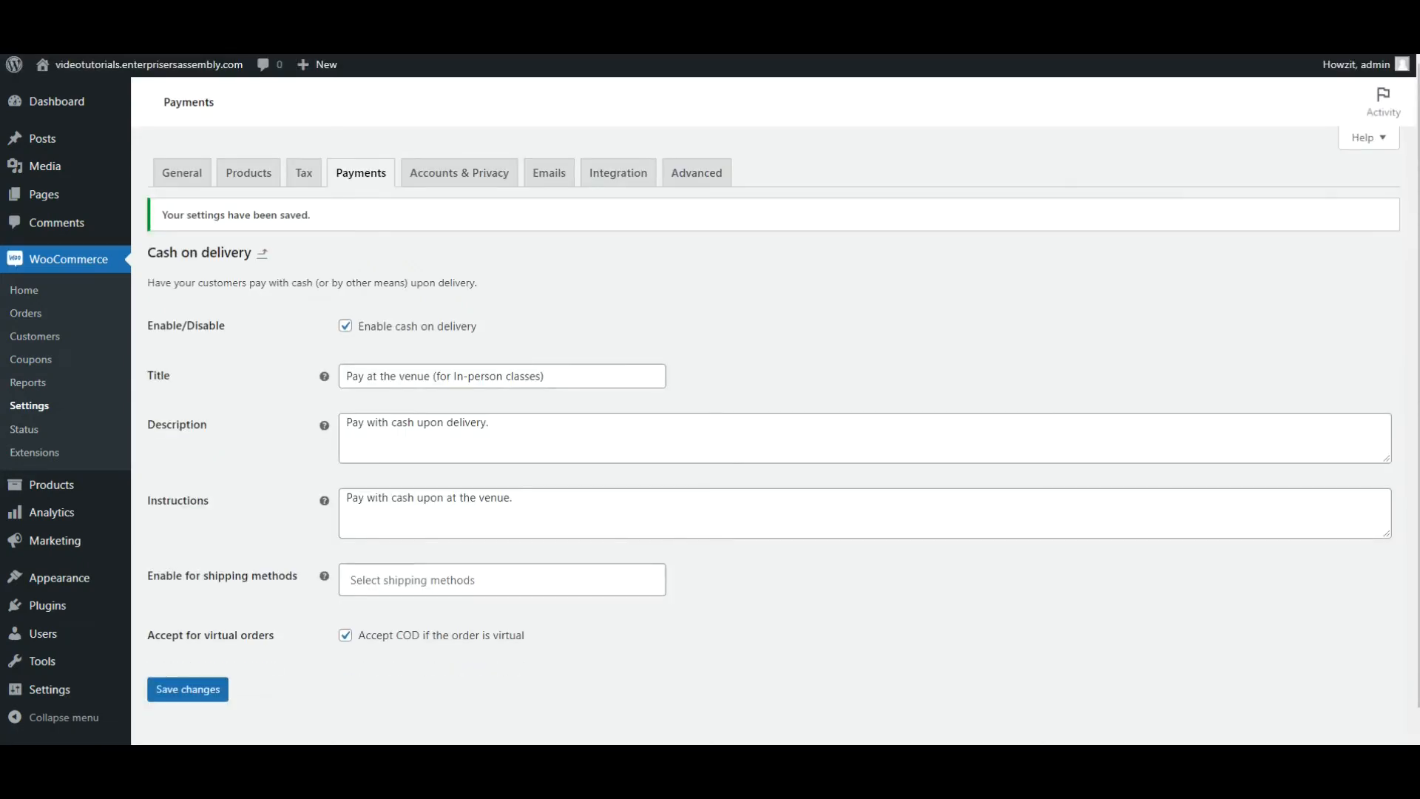
Install the recommended PayPal payment extension and start connecting the store to a PayPal account.
{"action": "left_click", "coordinate": [340, 180]}
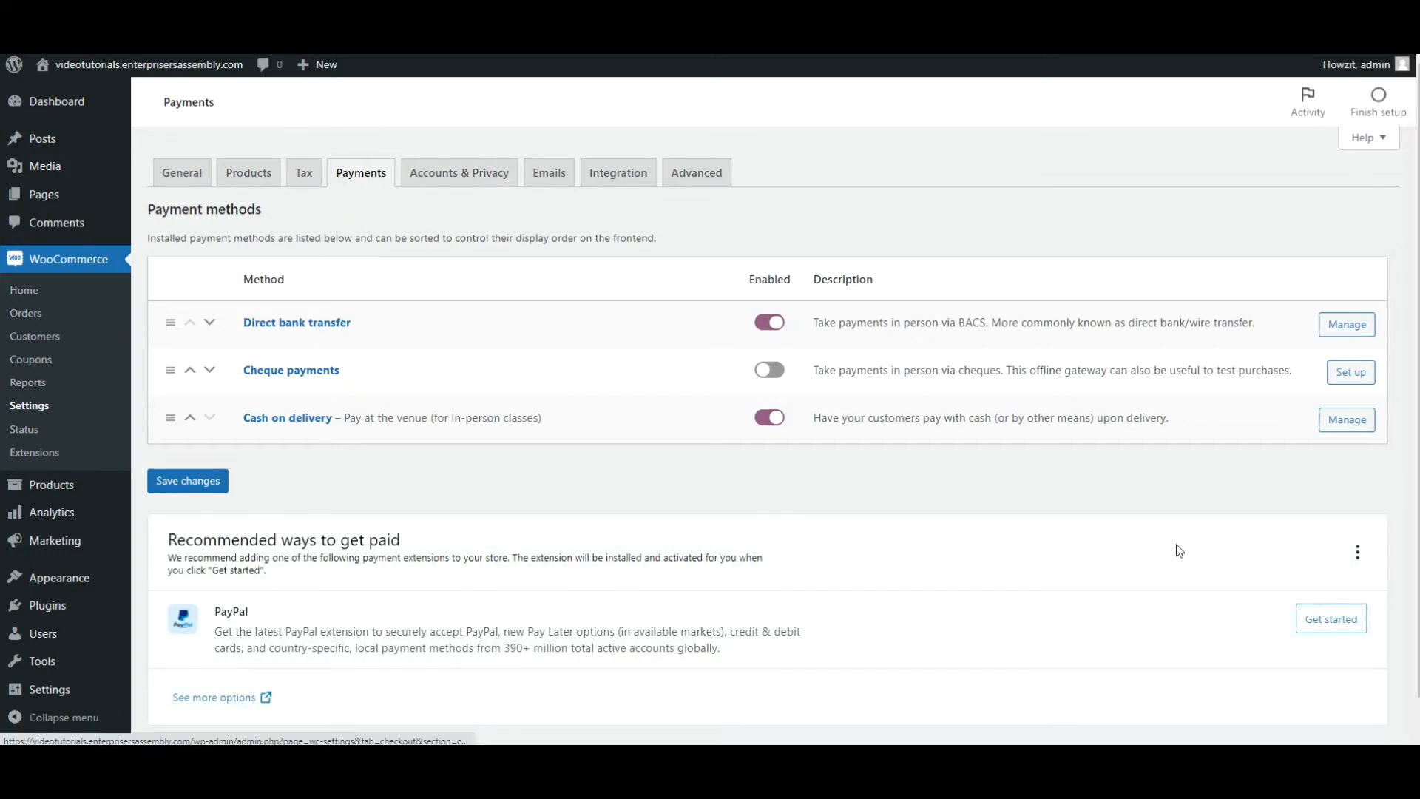
{"action": "scroll", "coordinate": [1411, 562], "scroll_direction": "down", "scroll_amount": 1}
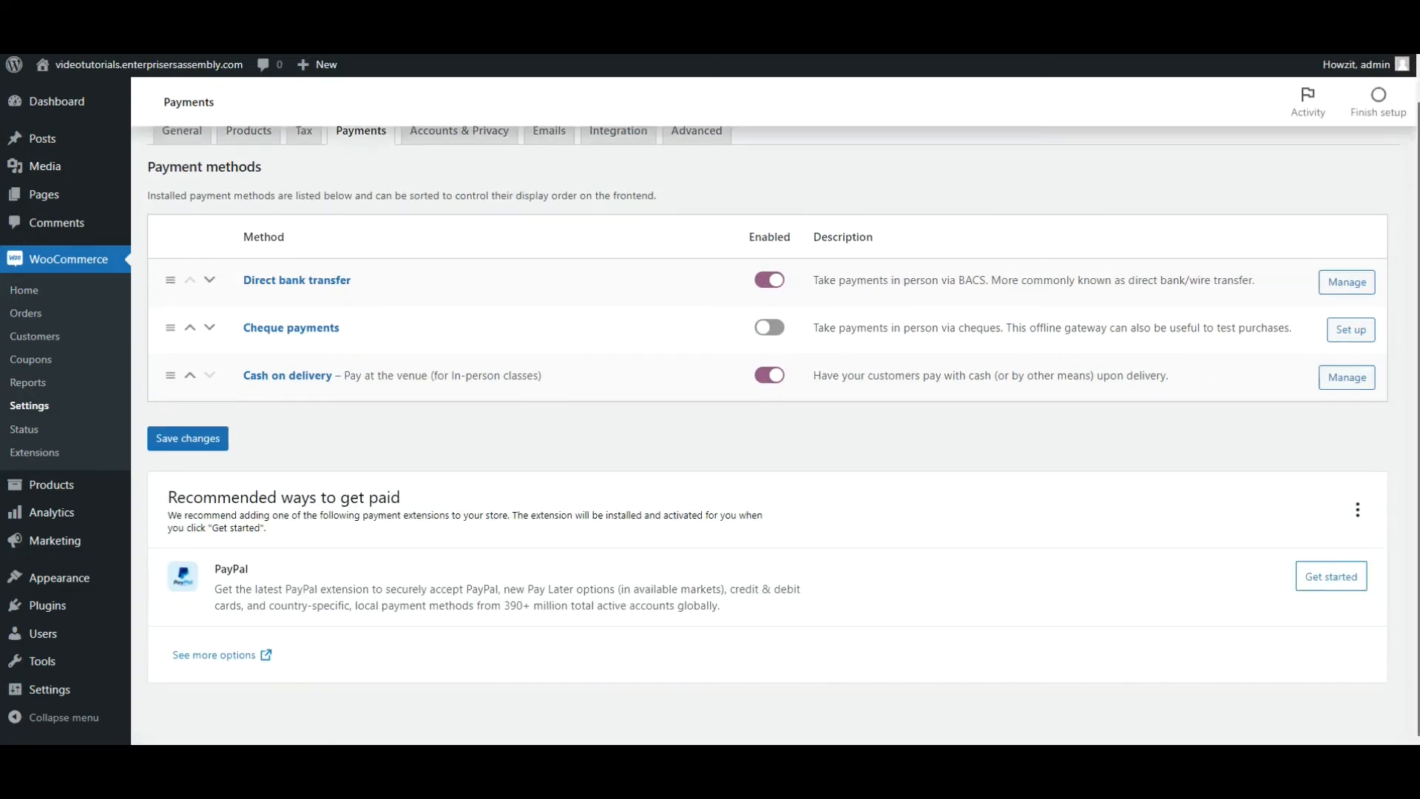
{"action": "left_click", "coordinate": [1350, 587]}
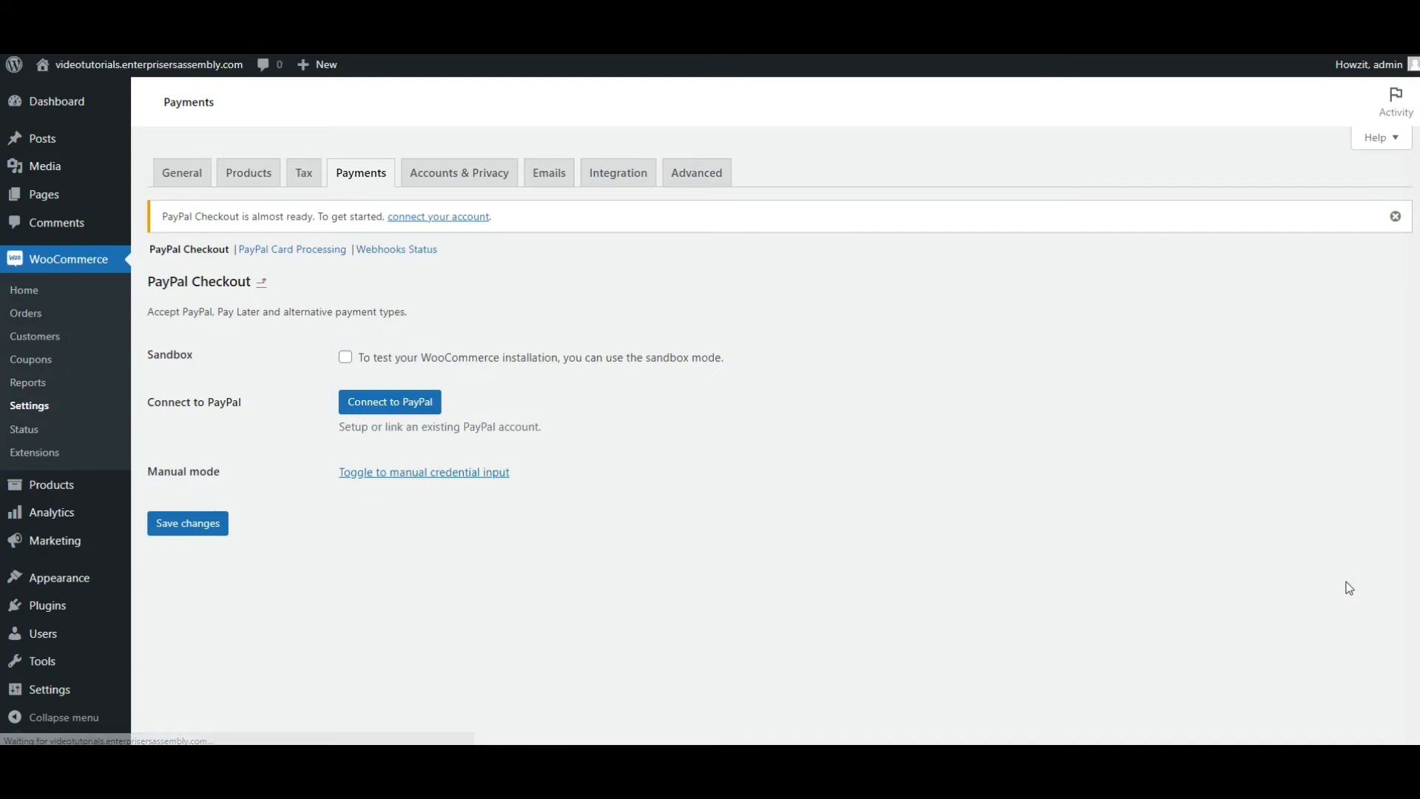
{"action": "left_click", "coordinate": [408, 417]}
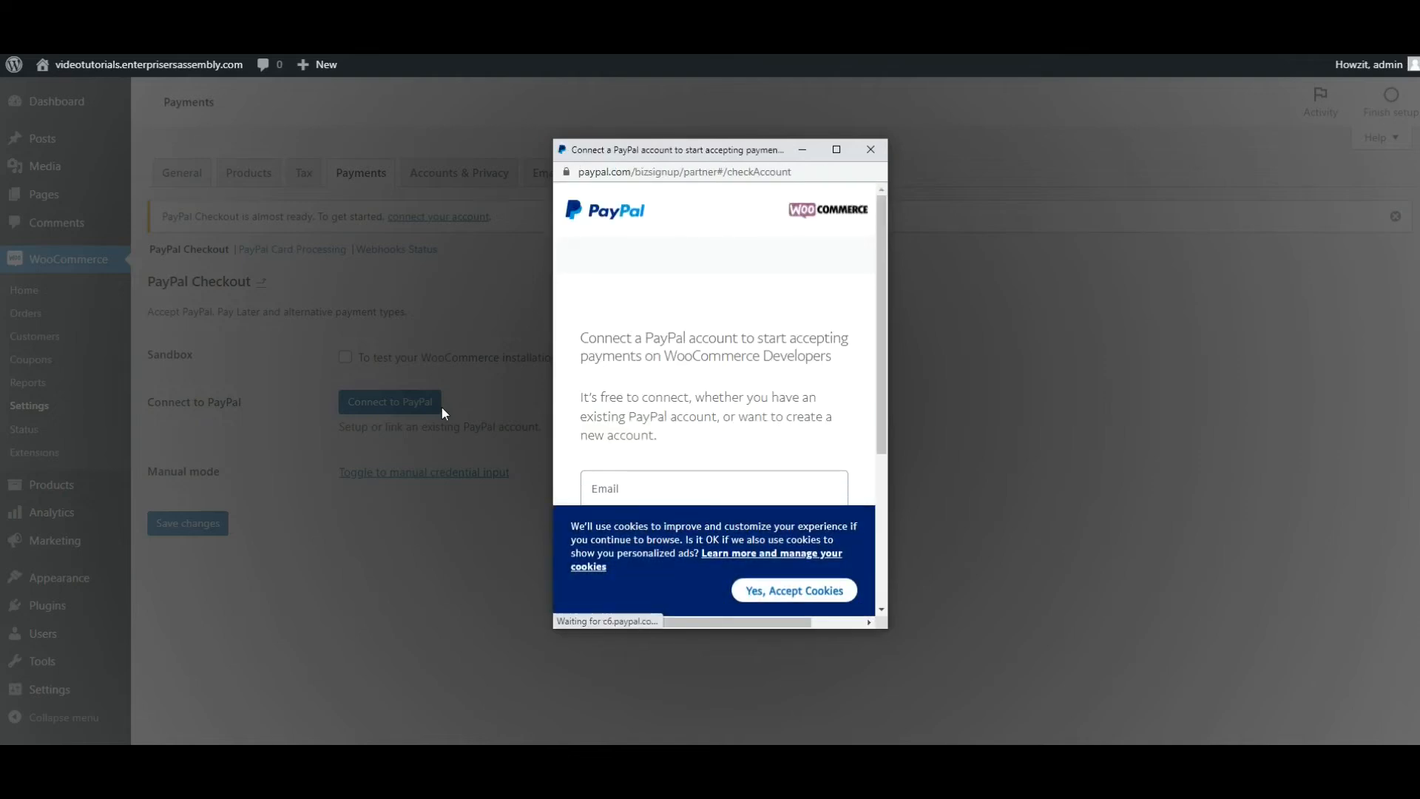
Enter the PayPal account's email, set the country or region to South Africa, and continue to the login.
{"action": "scroll", "coordinate": [611, 361], "scroll_direction": "down", "scroll_amount": 3}
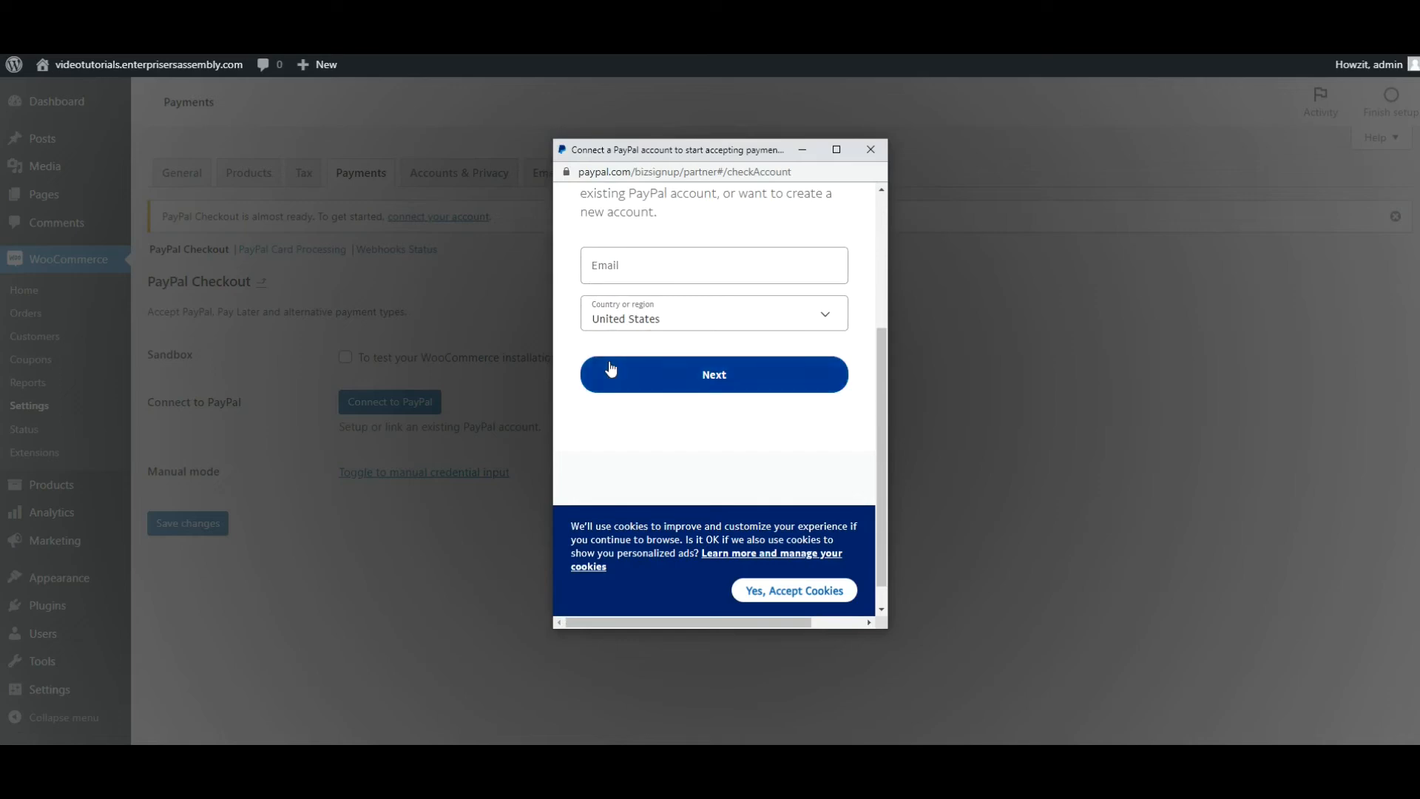
{"action": "left_click", "coordinate": [658, 263]}
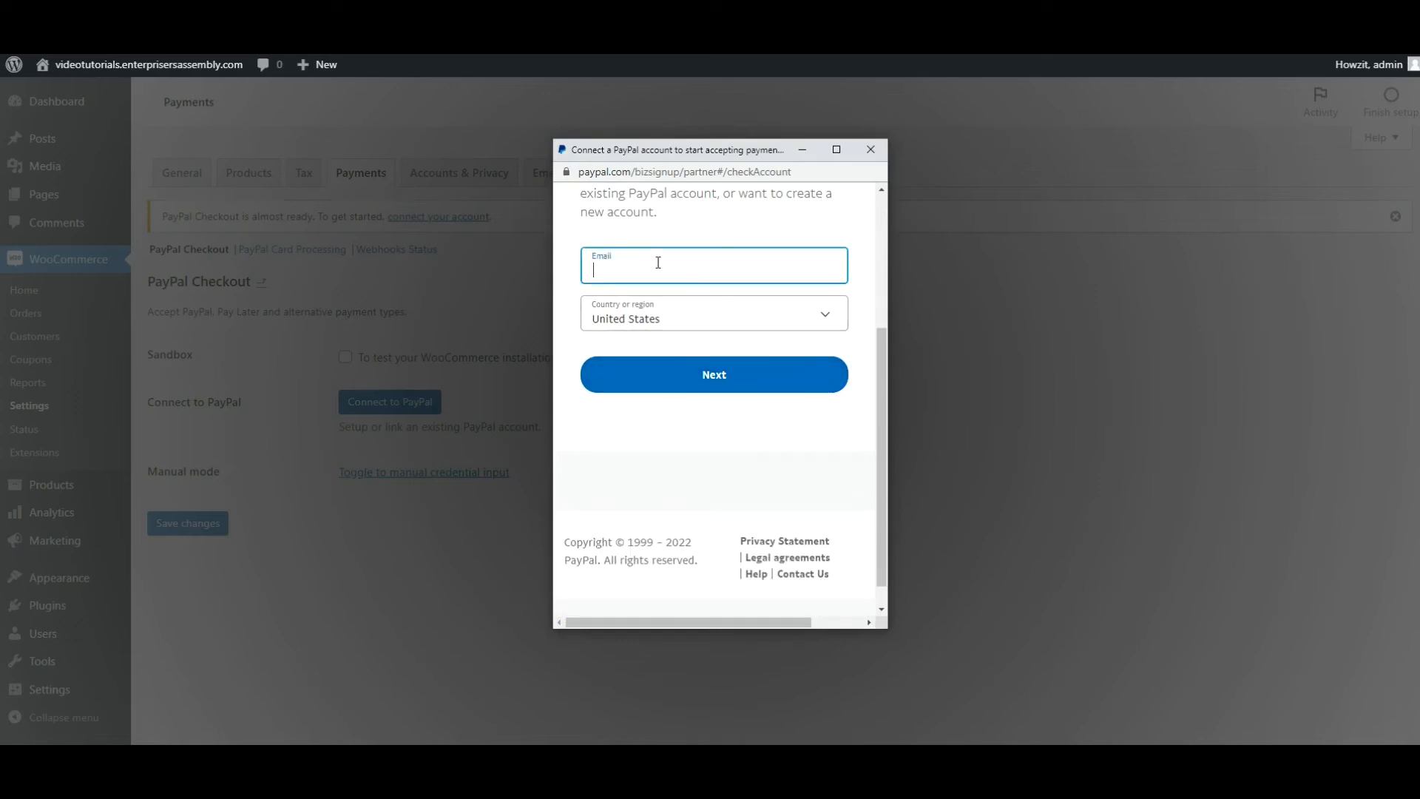
{"action": "left_click", "coordinate": [695, 320]}
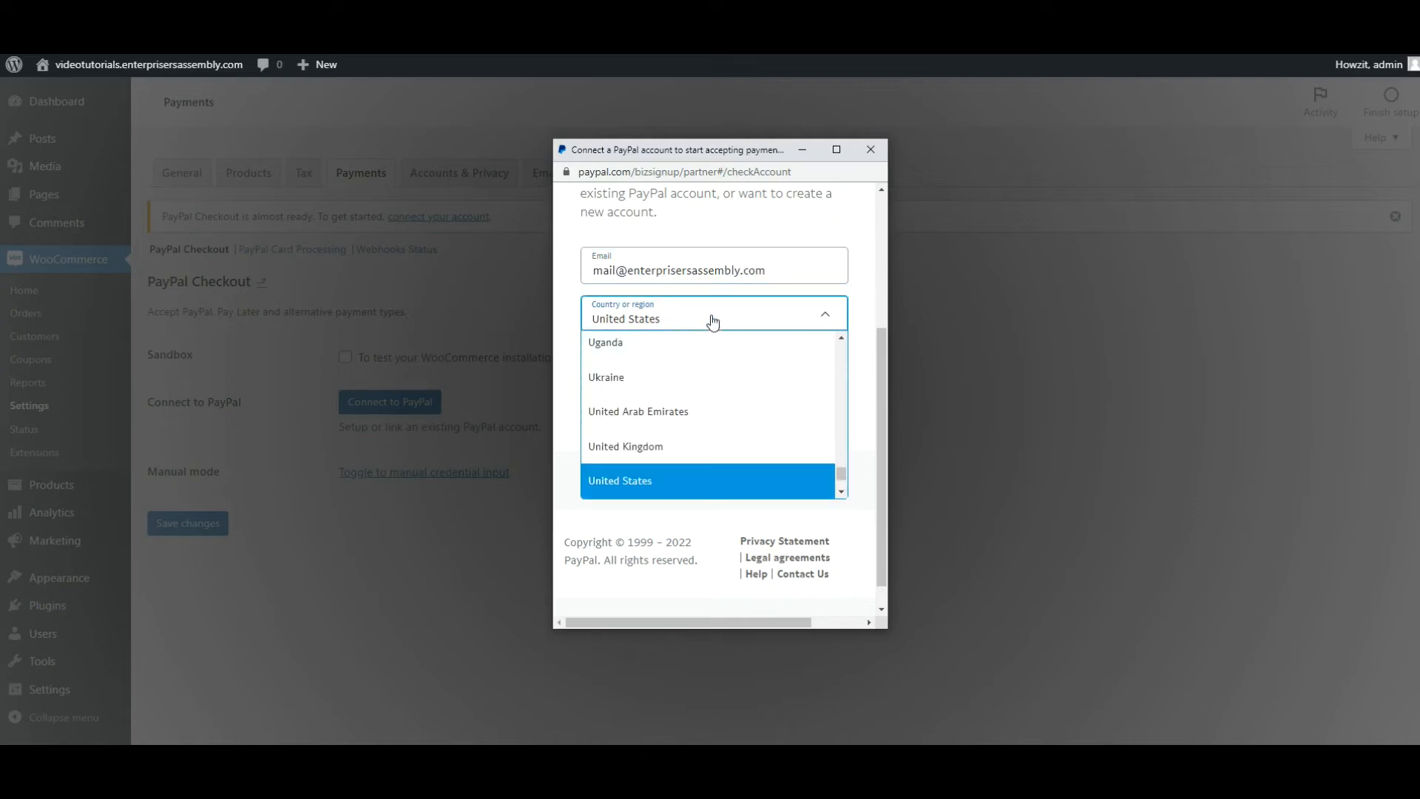
{"action": "mouse_move", "coordinate": [841, 477]}
{"action": "left_mouse_down"}
{"action": "mouse_move", "coordinate": [841, 413]}
{"action": "mouse_move", "coordinate": [843, 472]}
{"action": "mouse_move", "coordinate": [843, 456]}
{"action": "left_mouse_up"}
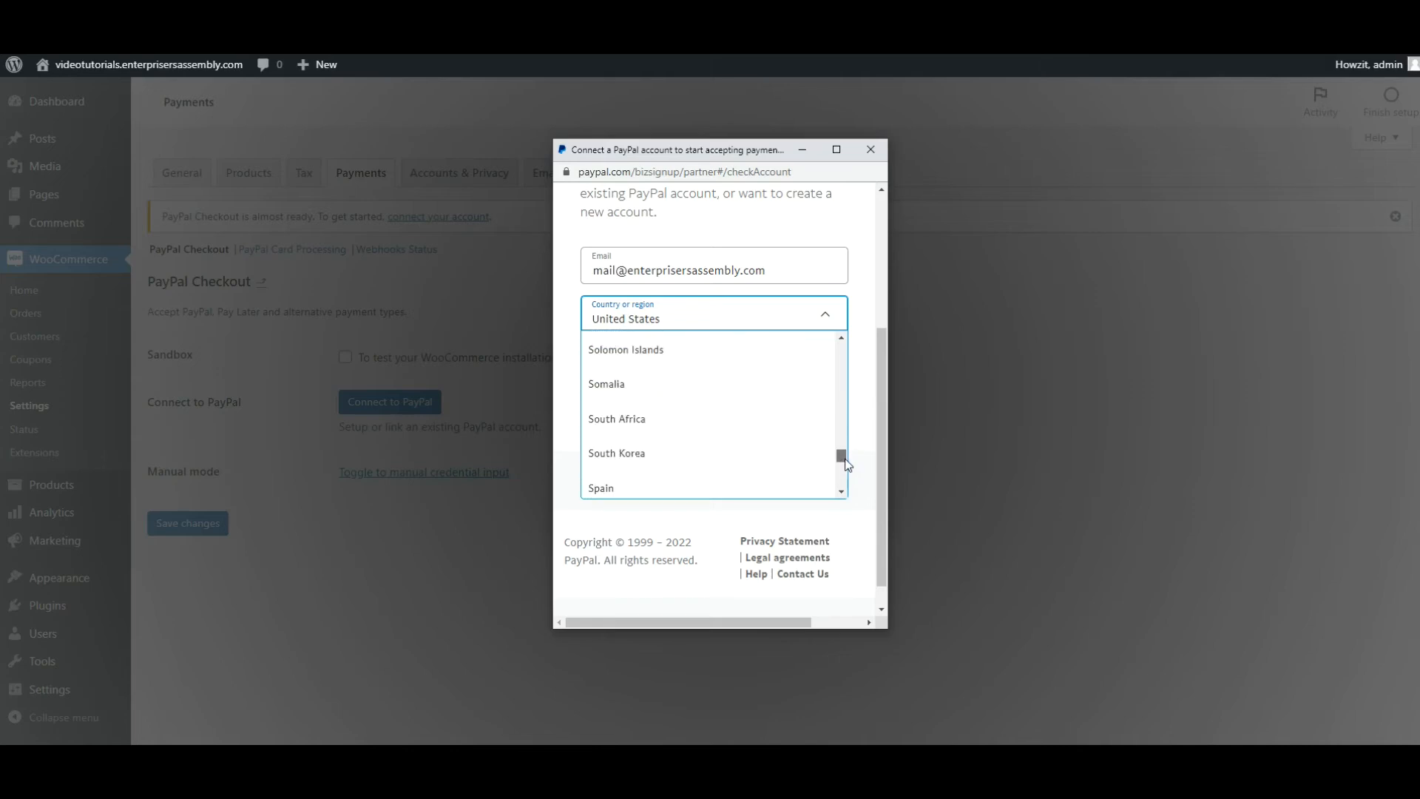
{"action": "left_click", "coordinate": [726, 428]}
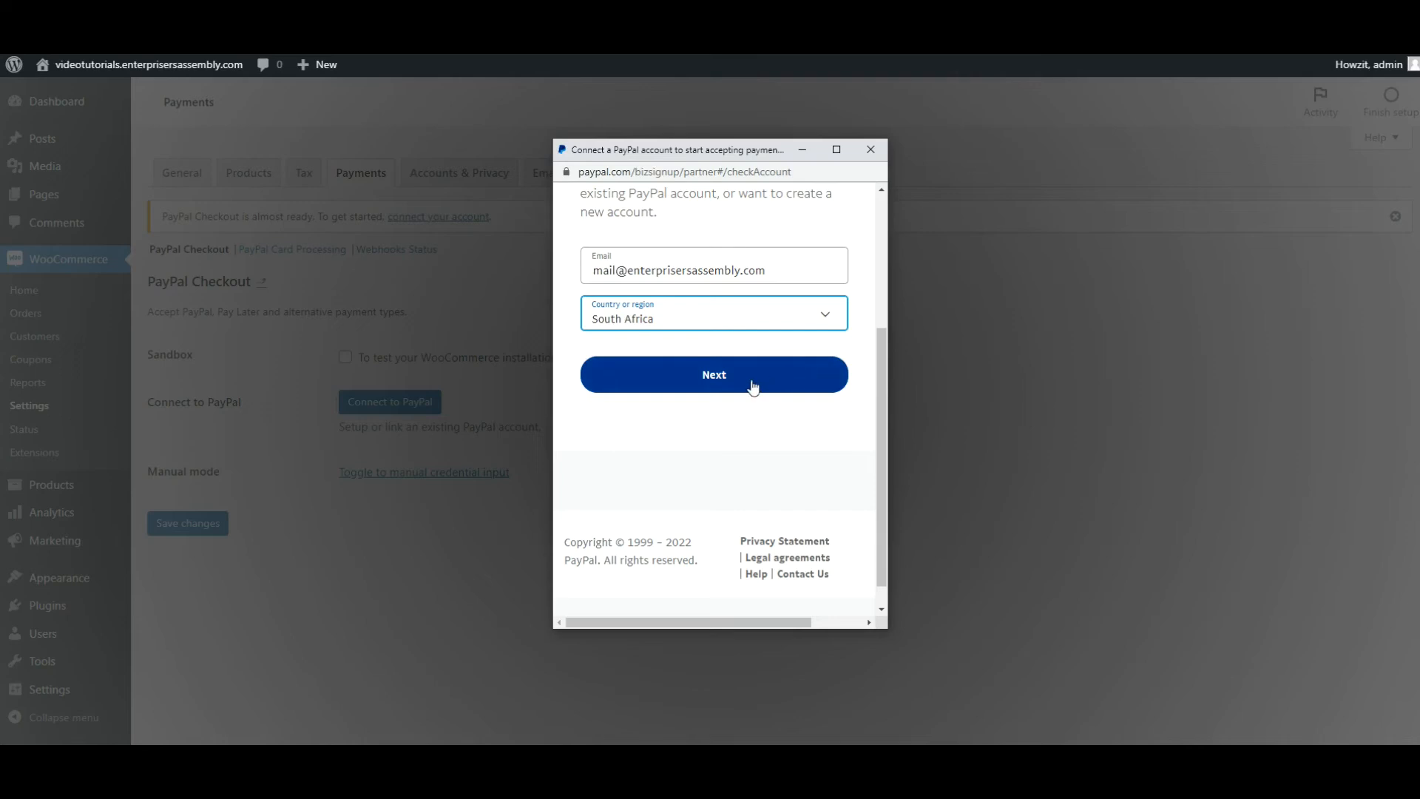
{"action": "left_click", "coordinate": [782, 390]}
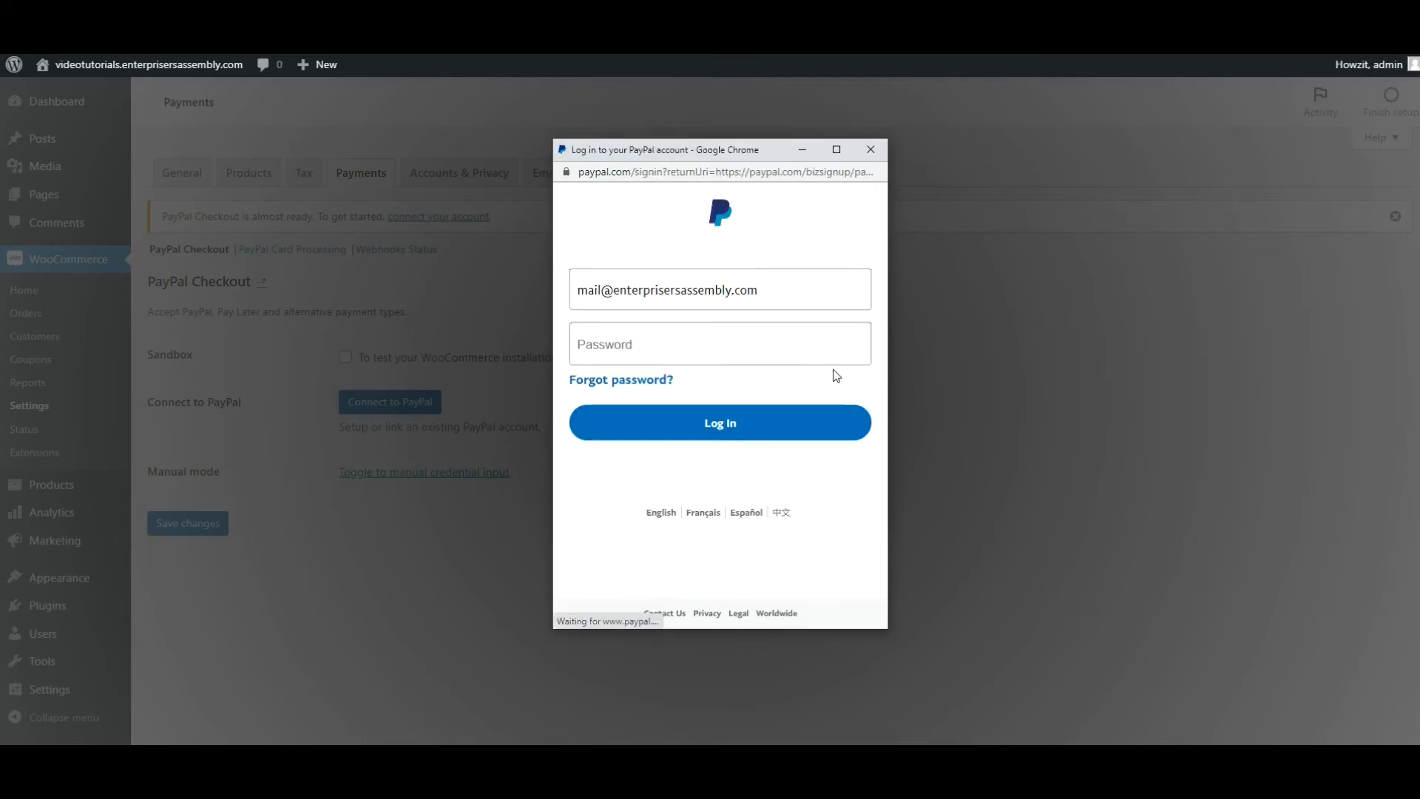
Enter the PayPal account password and log in.
{"action": "left_click", "coordinate": [810, 338]}
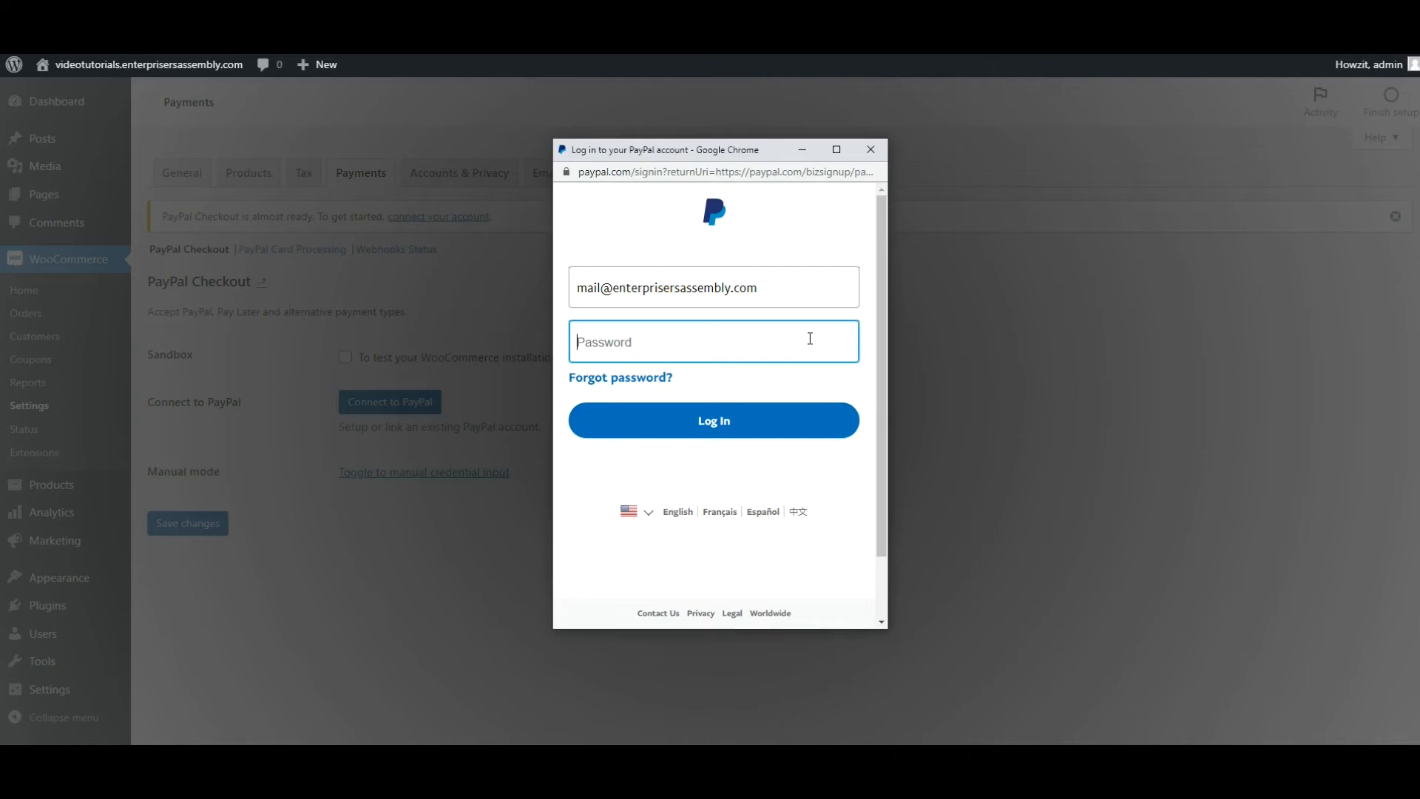
{"action": "type", "text": "•••••"}
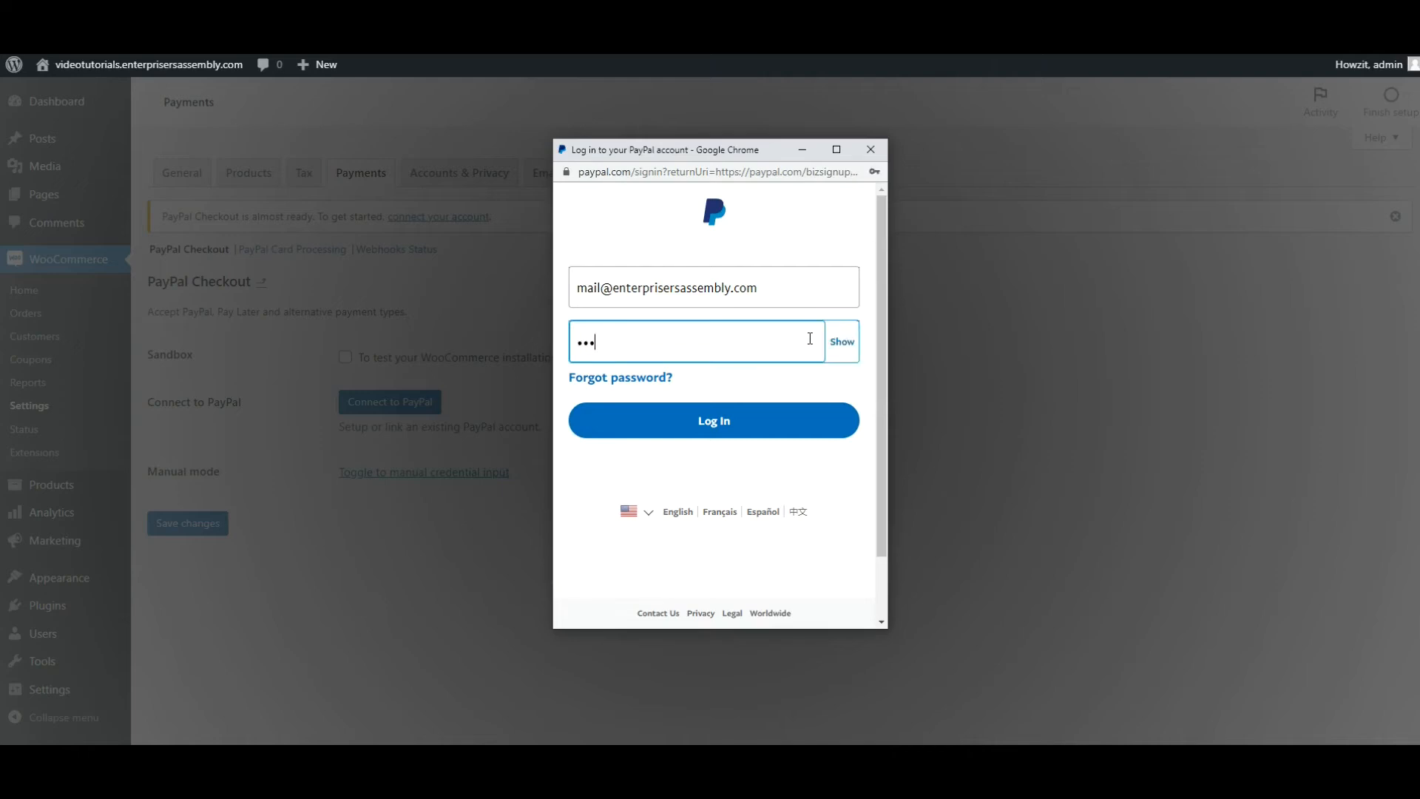
{"action": "type", "text": "•••••••••"}
{"action": "left_click", "coordinate": [694, 428]}
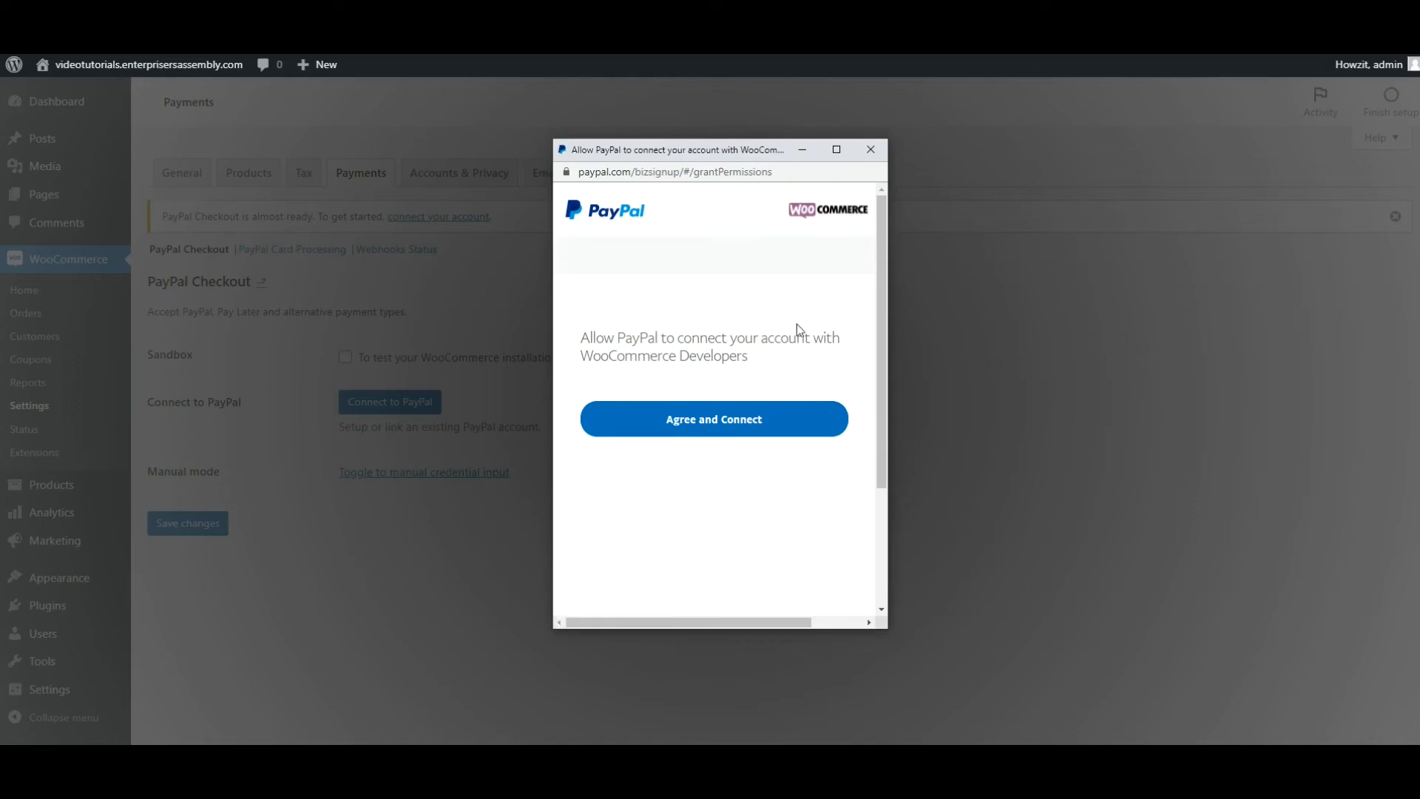
Authorize PayPal to connect the account with WooCommerce Developers and return to the store's PayPal Checkout settings.
{"action": "left_click", "coordinate": [760, 427]}
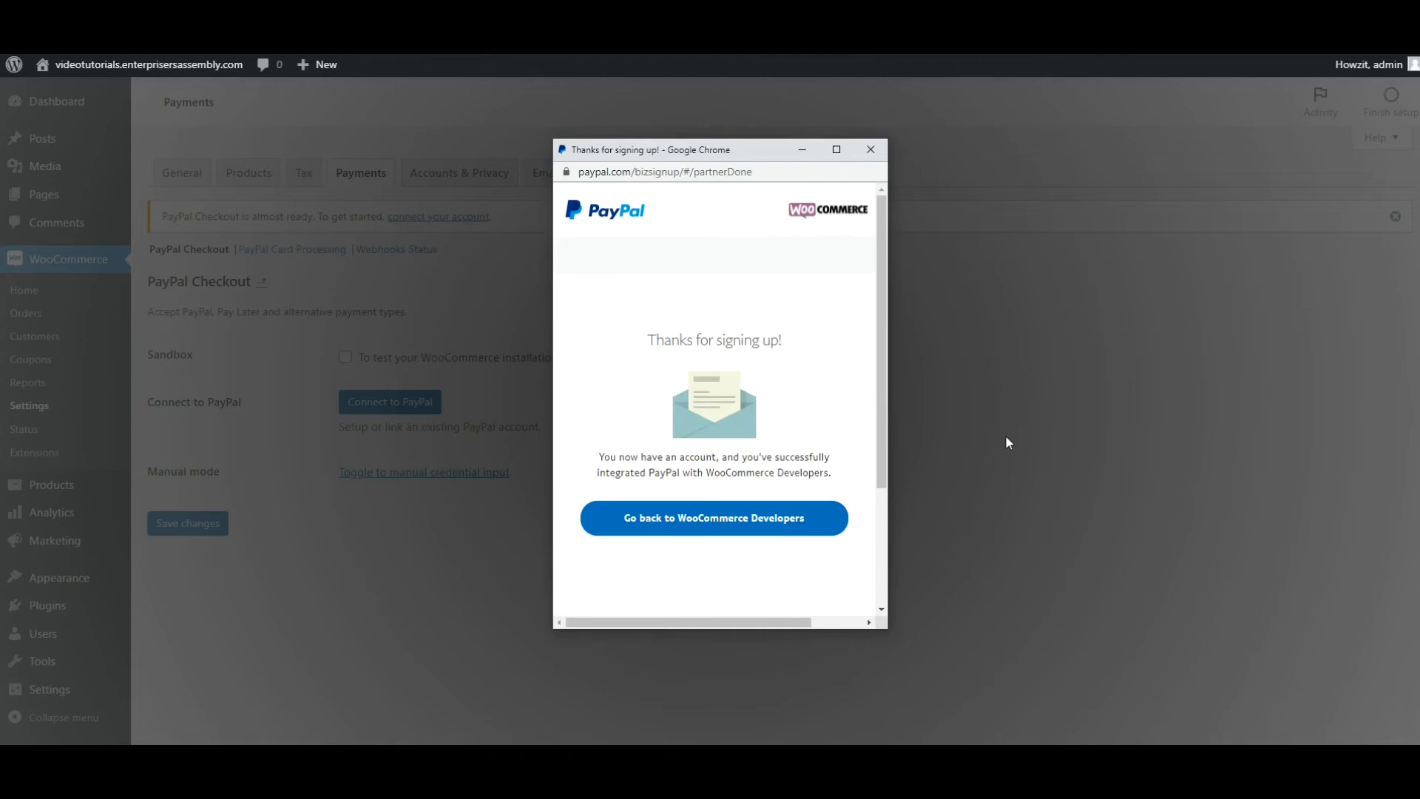
{"action": "left_click", "coordinate": [684, 534]}
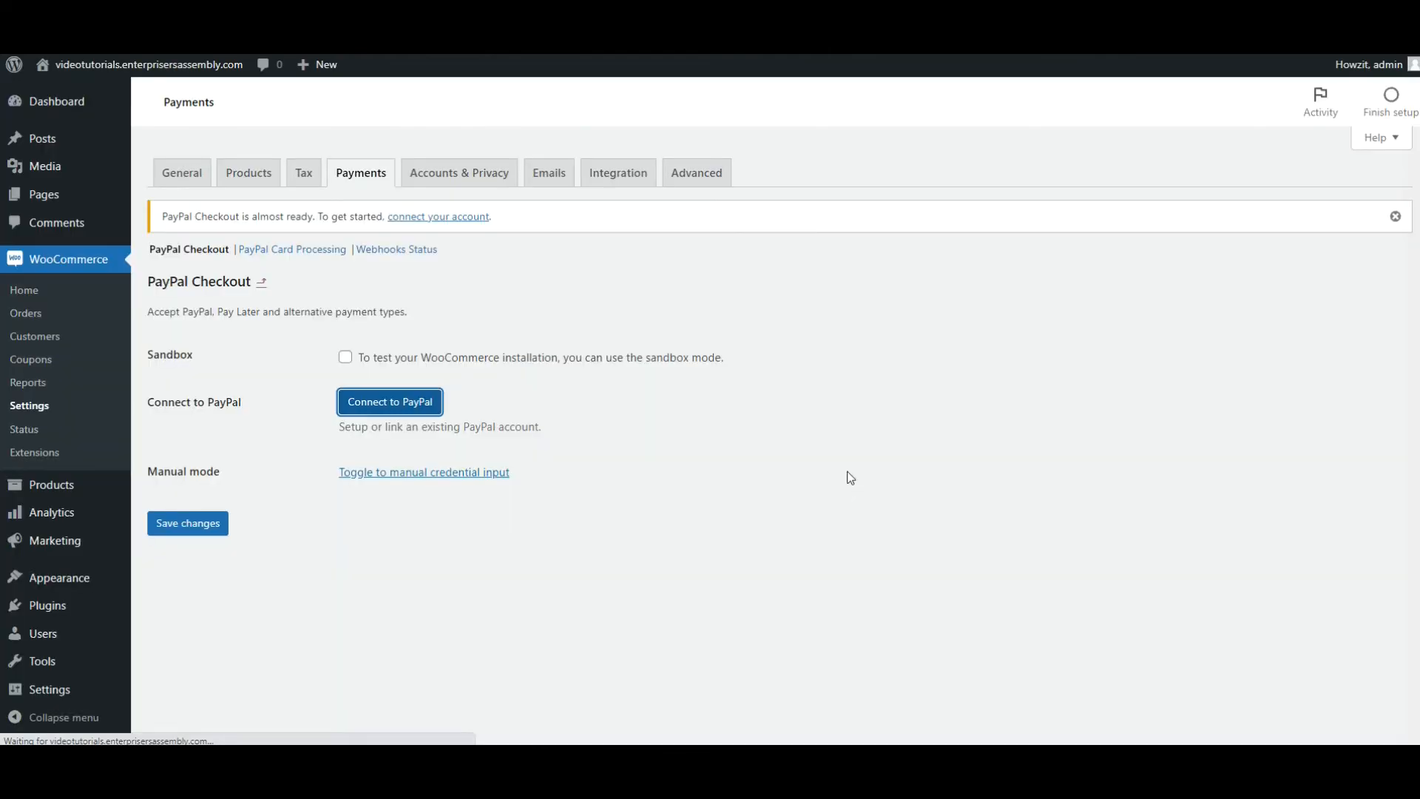
{"action": "left_click", "coordinate": [372, 403]}
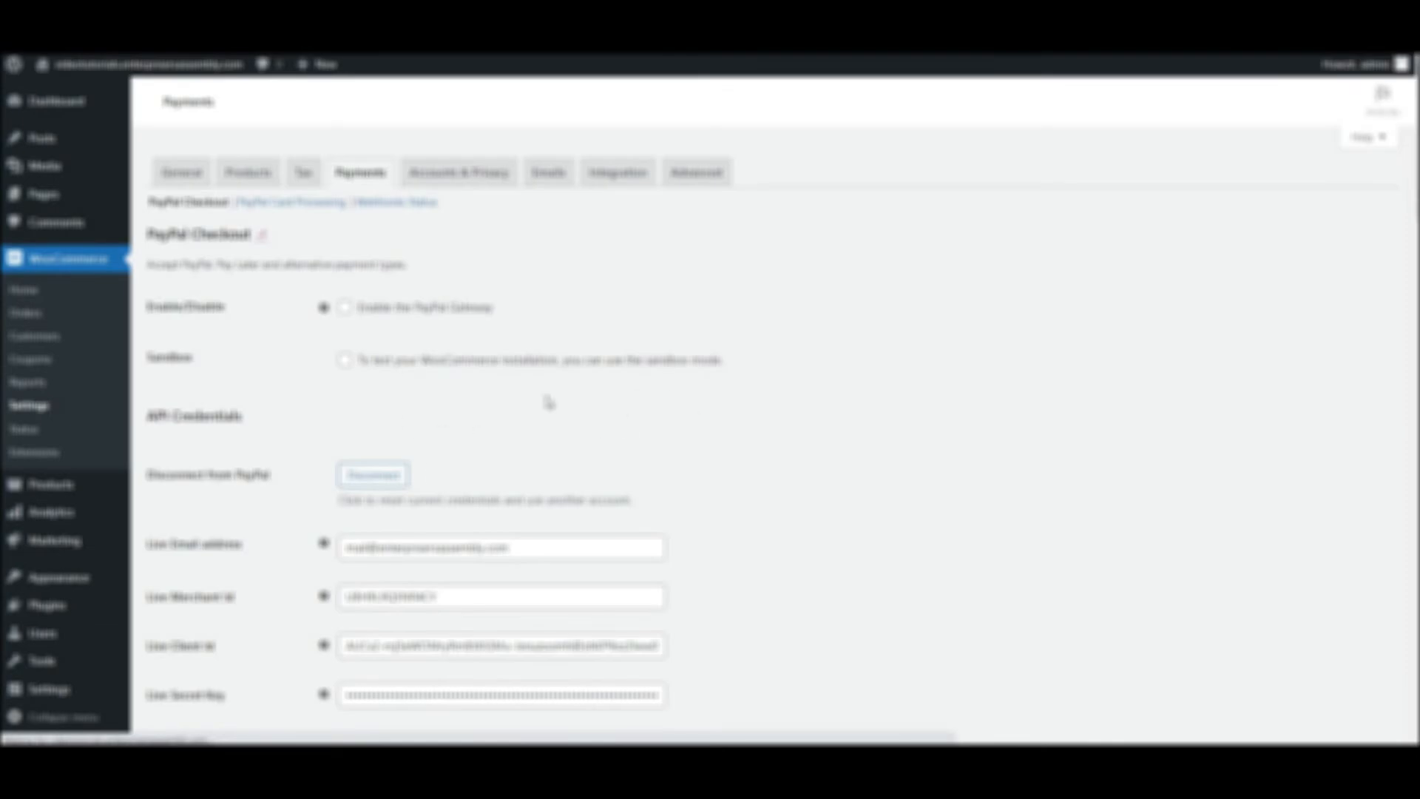
Enable the PayPal gateway, save its settings, and return to the list of payment methods.
{"action": "left_click", "coordinate": [345, 307]}
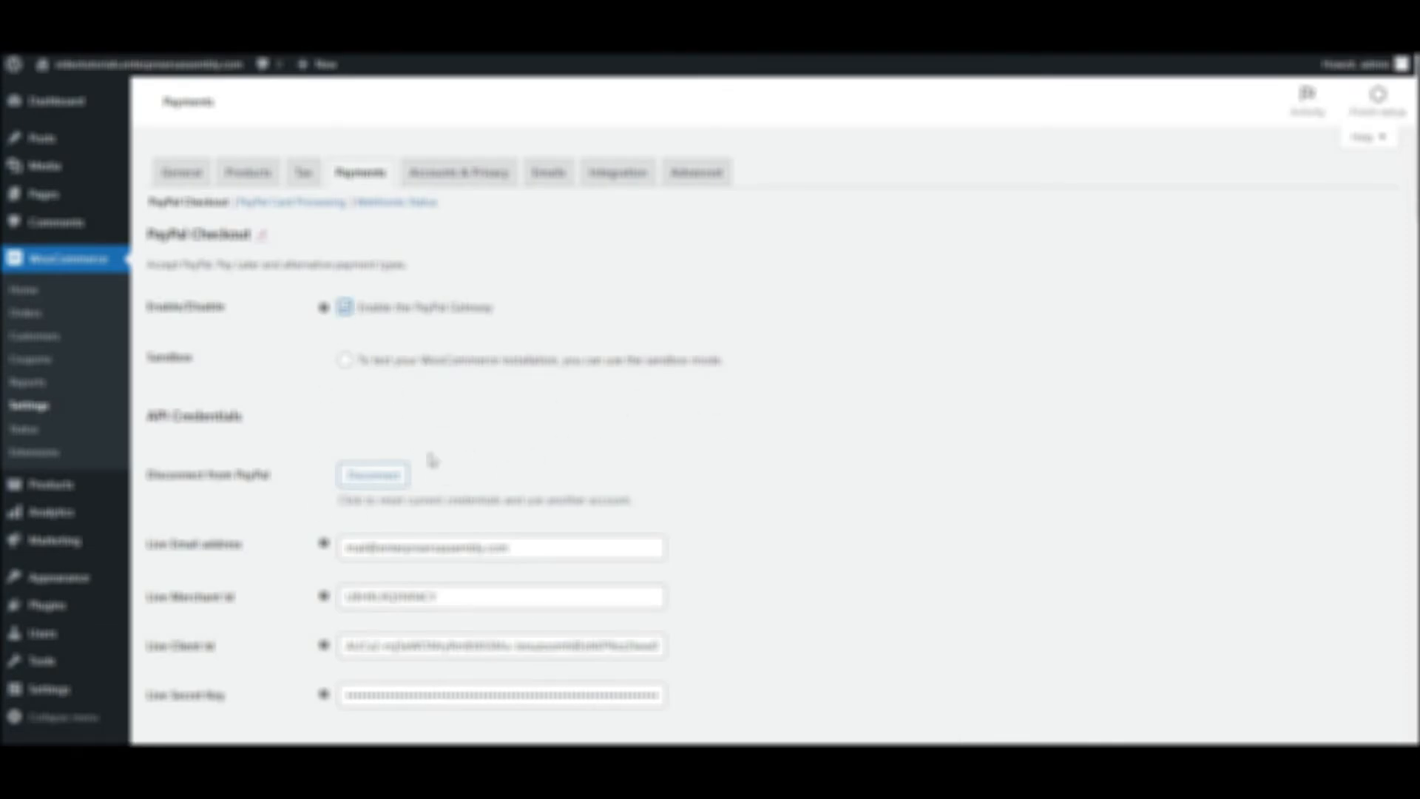
{"action": "scroll", "coordinate": [432, 460], "scroll_direction": "down", "scroll_amount": 8}
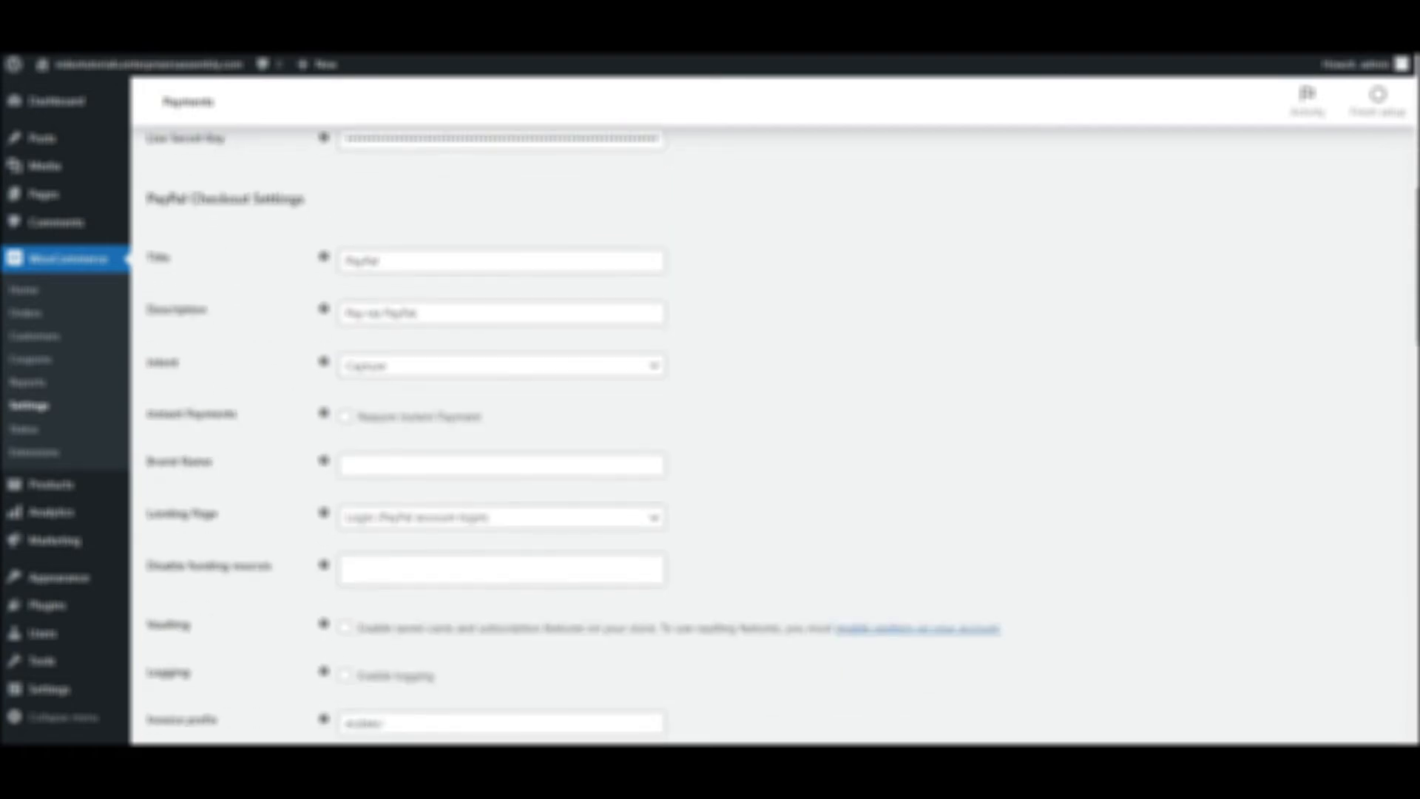
{"action": "scroll", "coordinate": [432, 460], "scroll_direction": "down", "scroll_amount": 8}
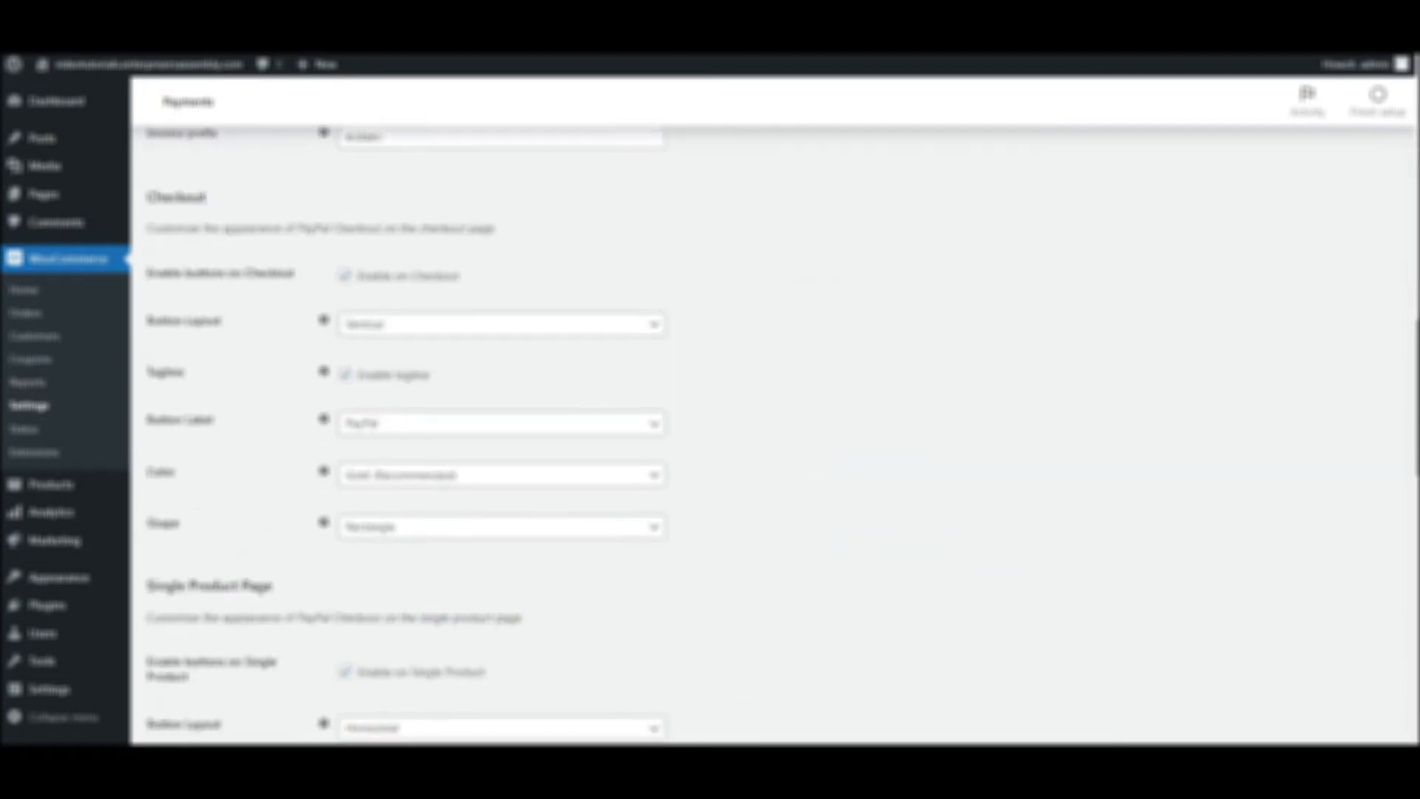
{"action": "scroll", "coordinate": [403, 434], "scroll_direction": "down", "scroll_amount": 16}
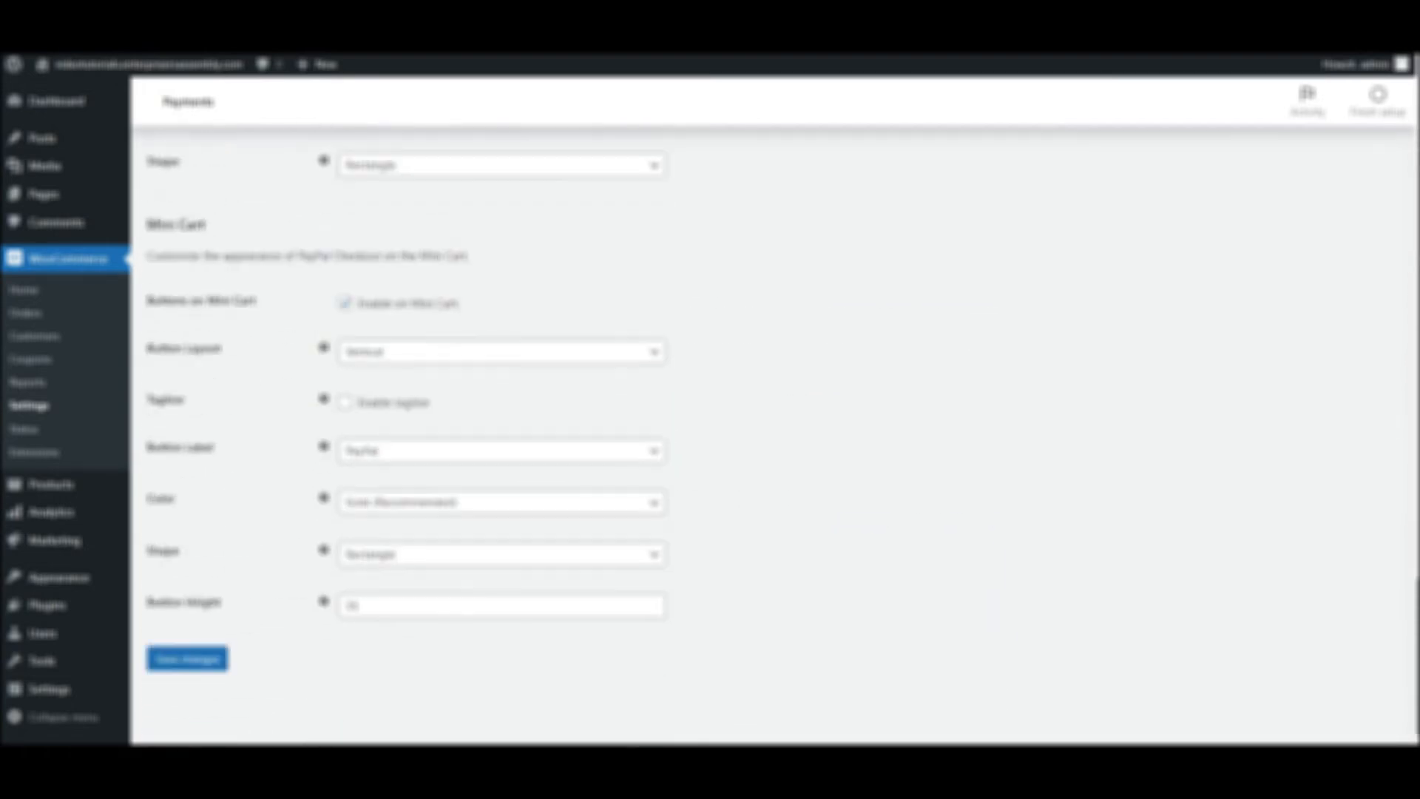
{"action": "left_click", "coordinate": [212, 659]}
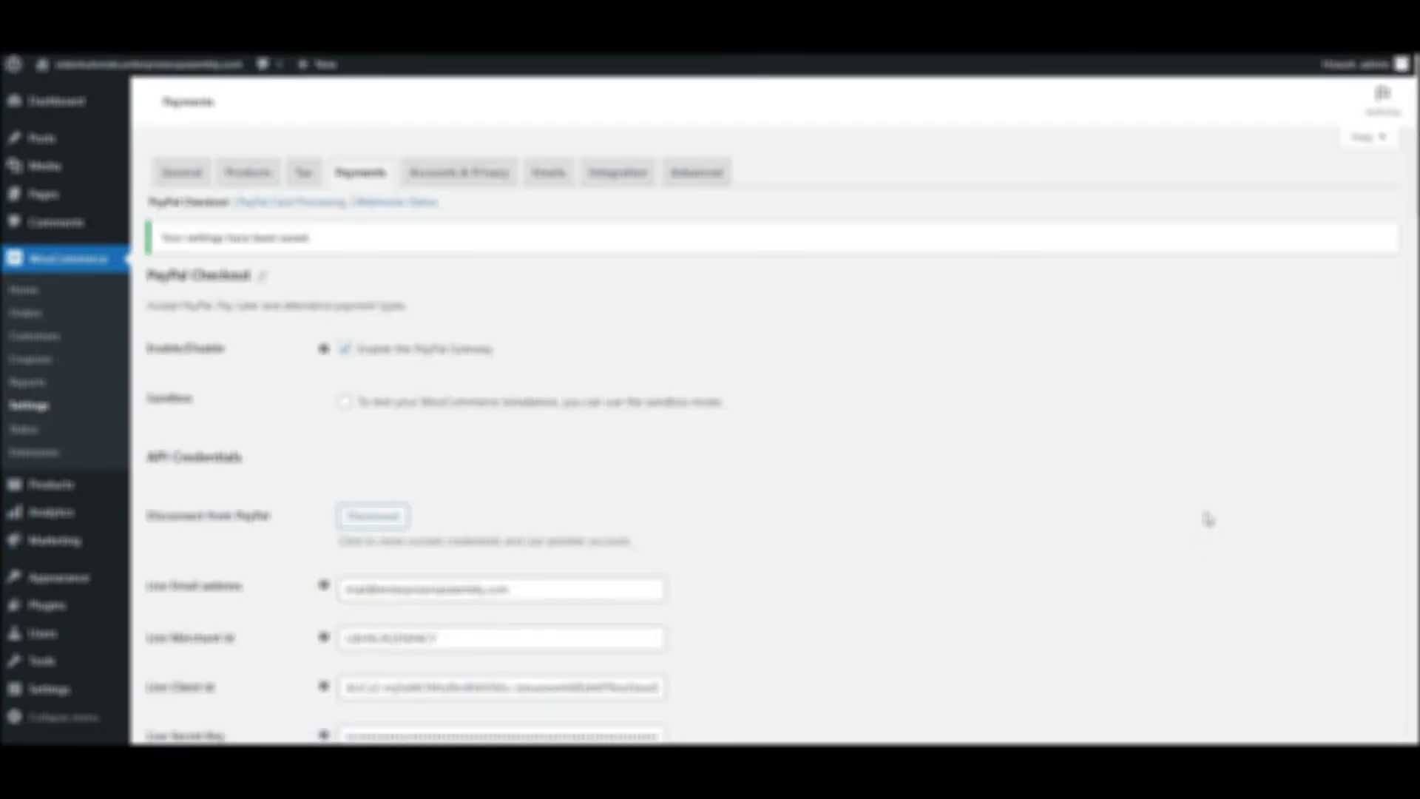
{"action": "left_click", "coordinate": [358, 177]}
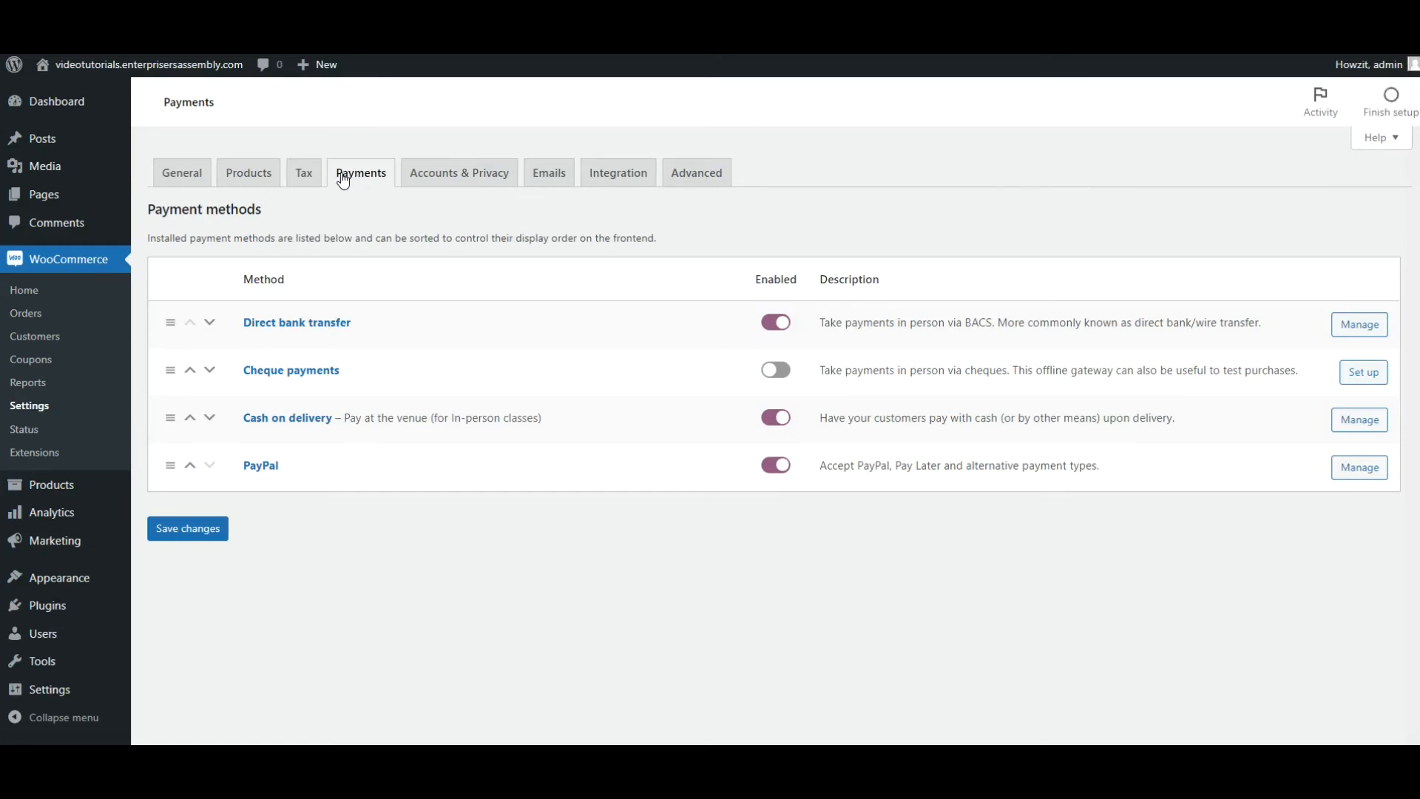
Search the WordPress plugins available for installation for Payfast.
{"action": "left_click", "coordinate": [49, 615]}
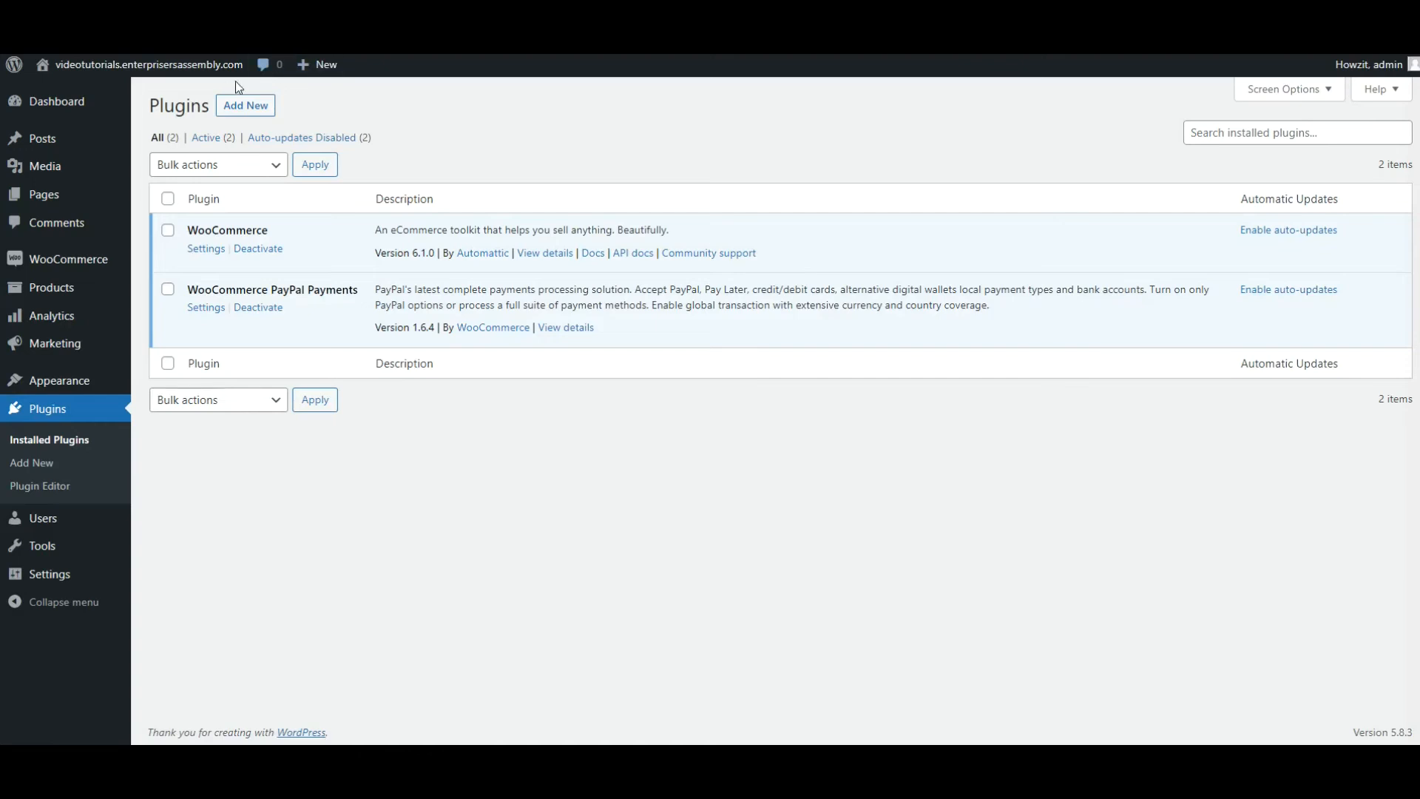
{"action": "left_click", "coordinate": [230, 109]}
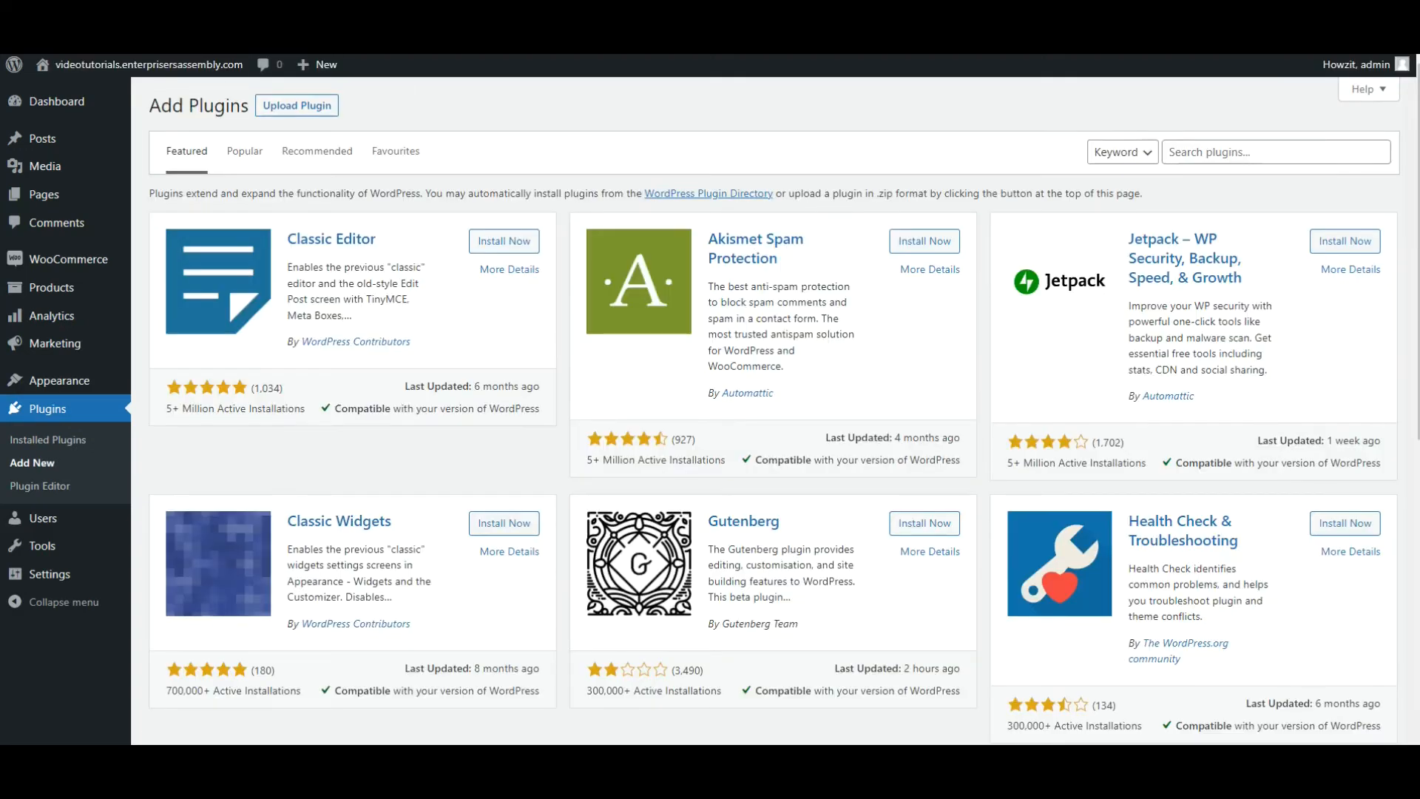
{"action": "left_click", "coordinate": [1258, 152]}
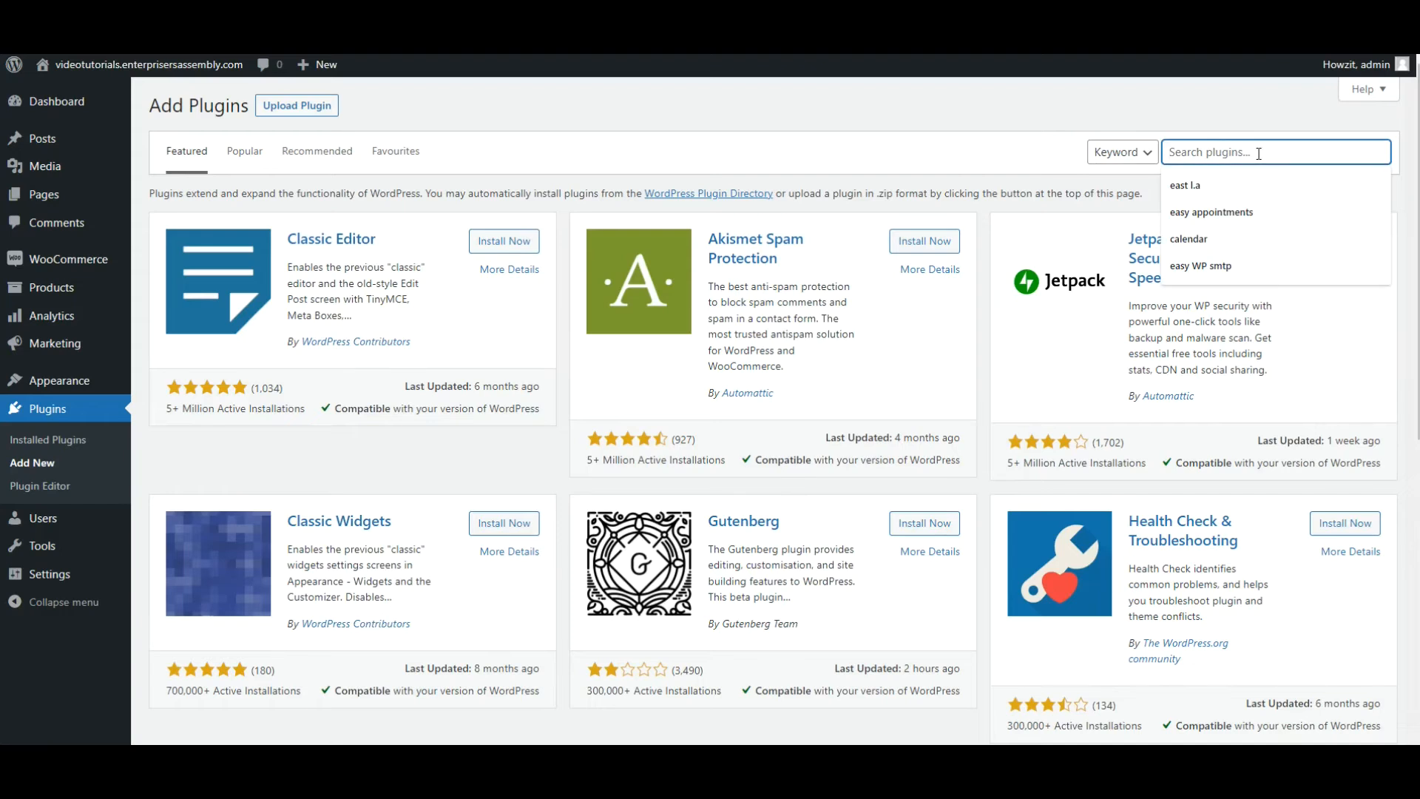
{"action": "type", "text": "P"}
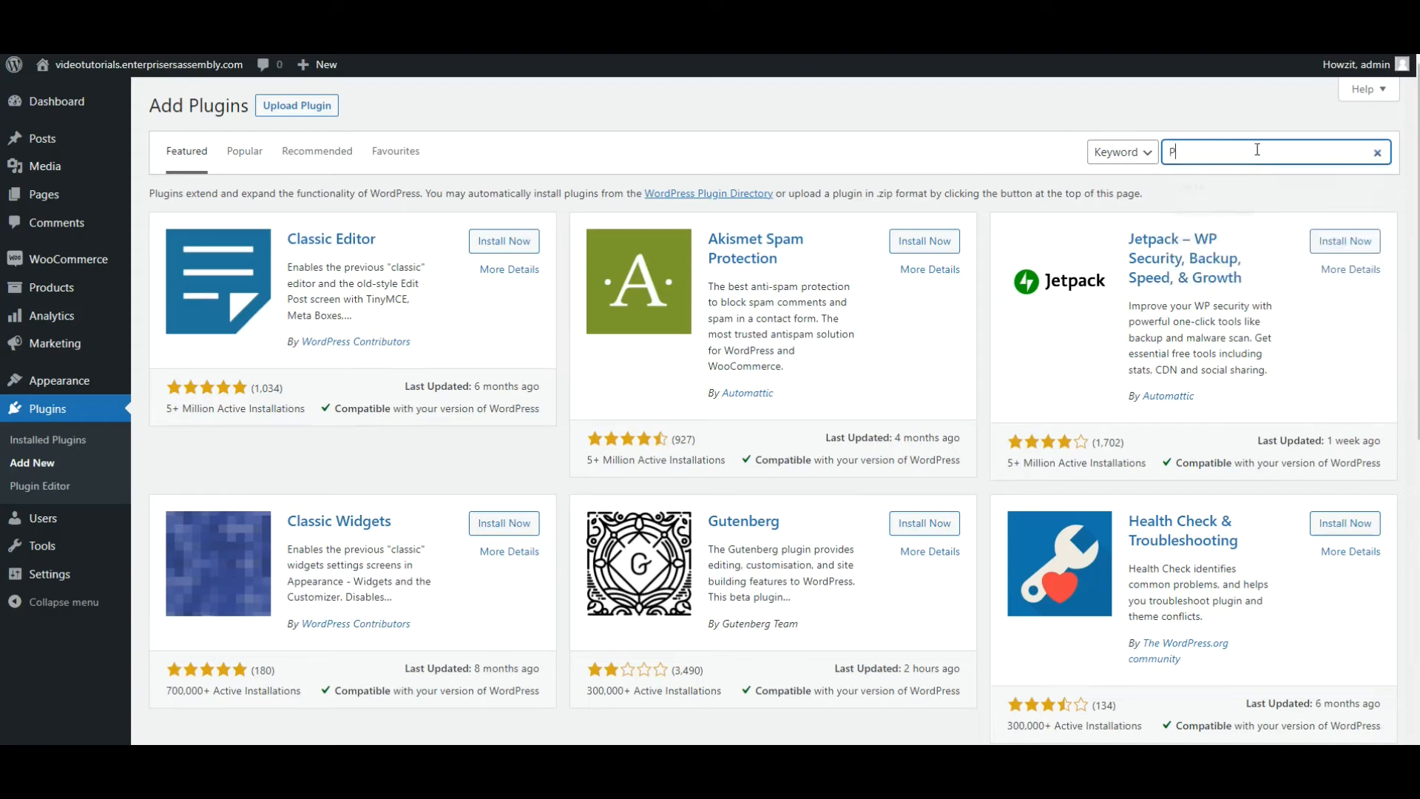
{"action": "type", "text": "ayfast"}
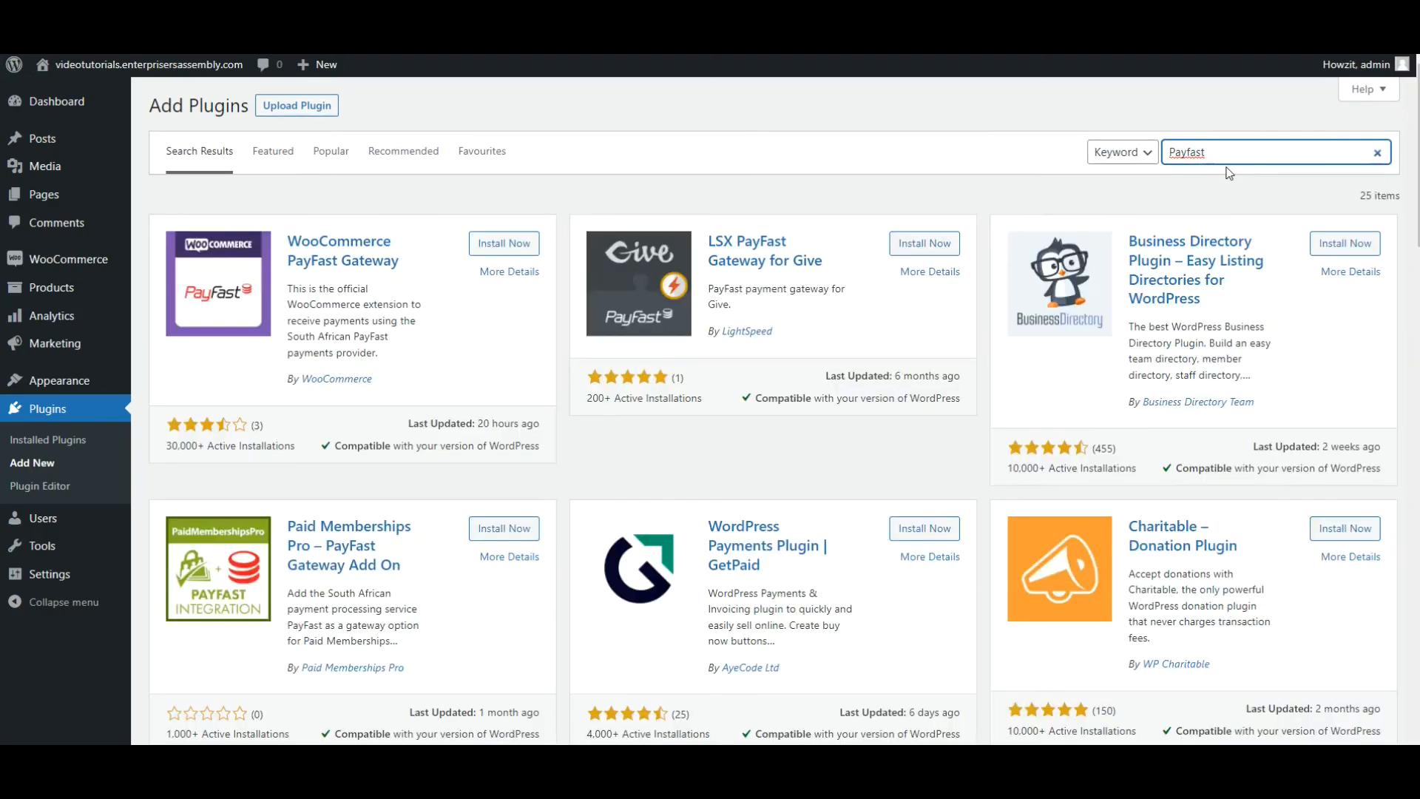
Install and activate the WooCommerce PayFast Gateway plugin and open its settings.
{"action": "left_click", "coordinate": [526, 245]}
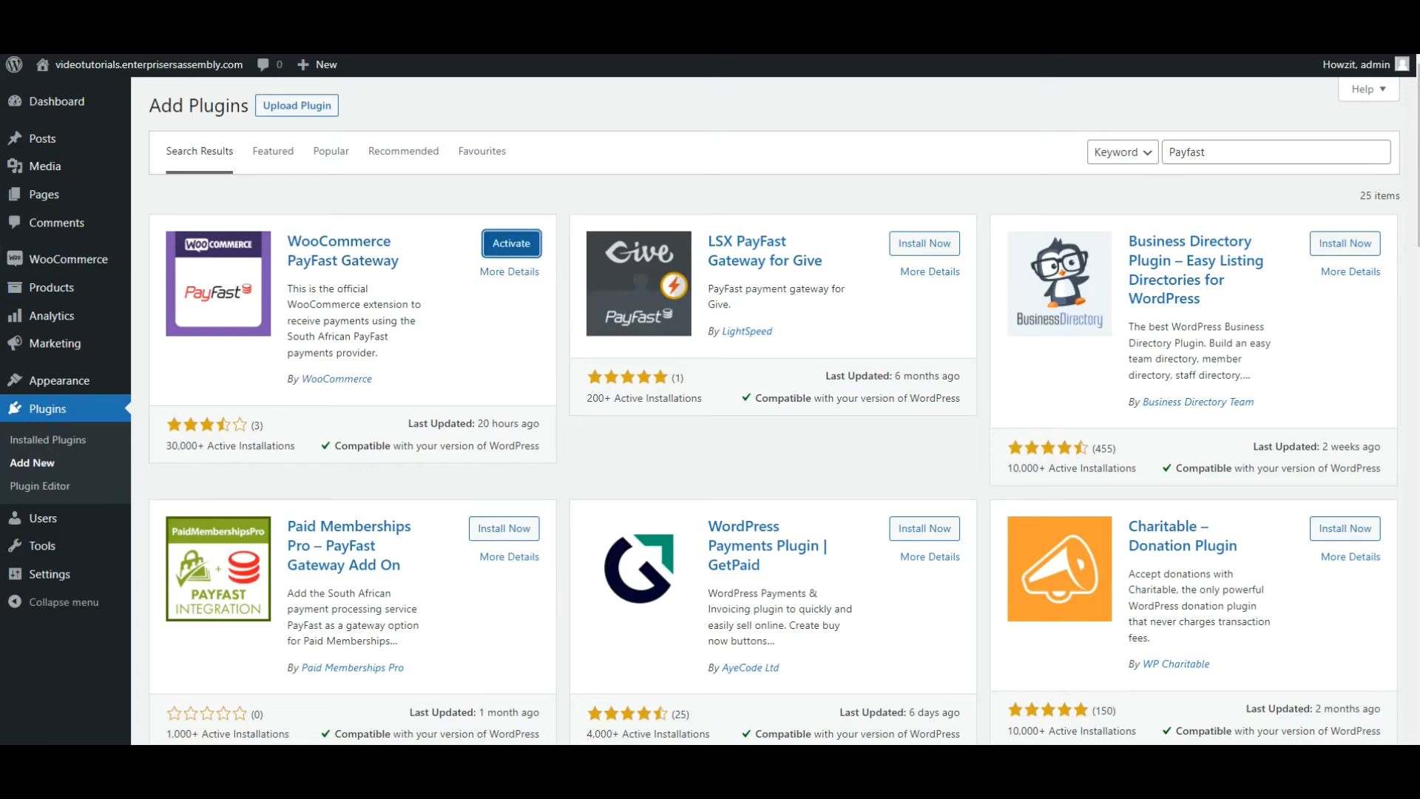
{"action": "left_click", "coordinate": [523, 254]}
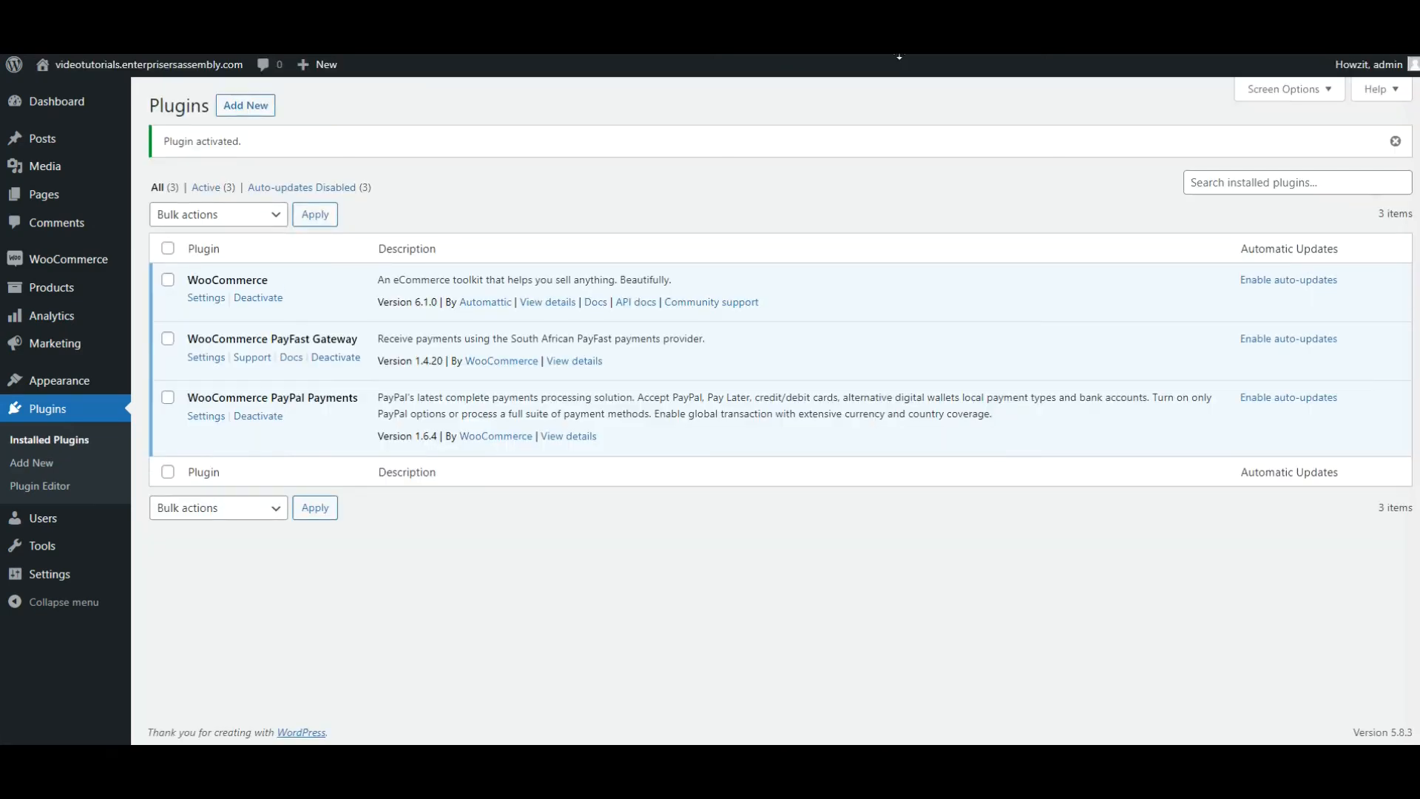
{"action": "left_click", "coordinate": [206, 357]}
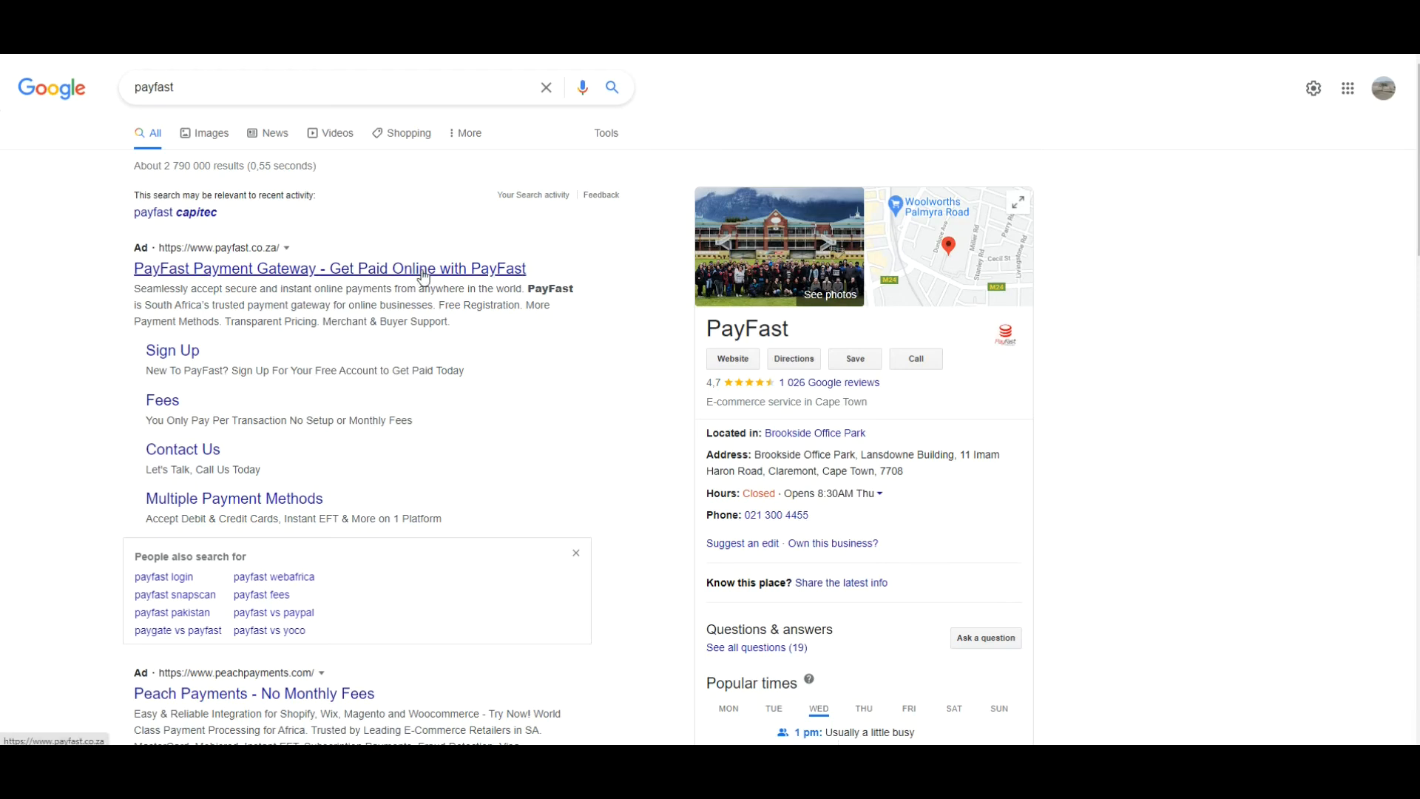
Log in to the account on the PayFast website and open its integration settings.
{"action": "left_click", "coordinate": [424, 277]}
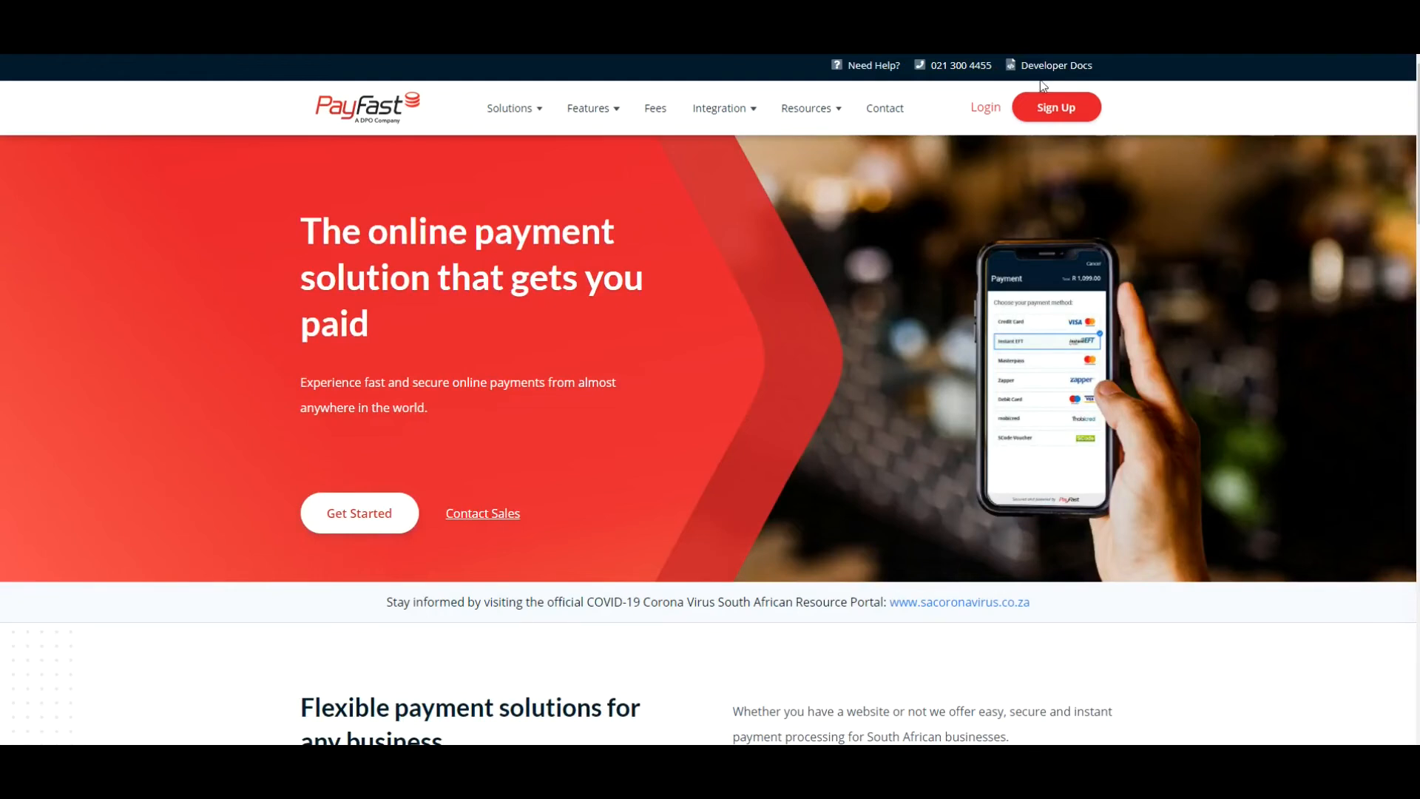
{"action": "left_click", "coordinate": [1056, 65]}
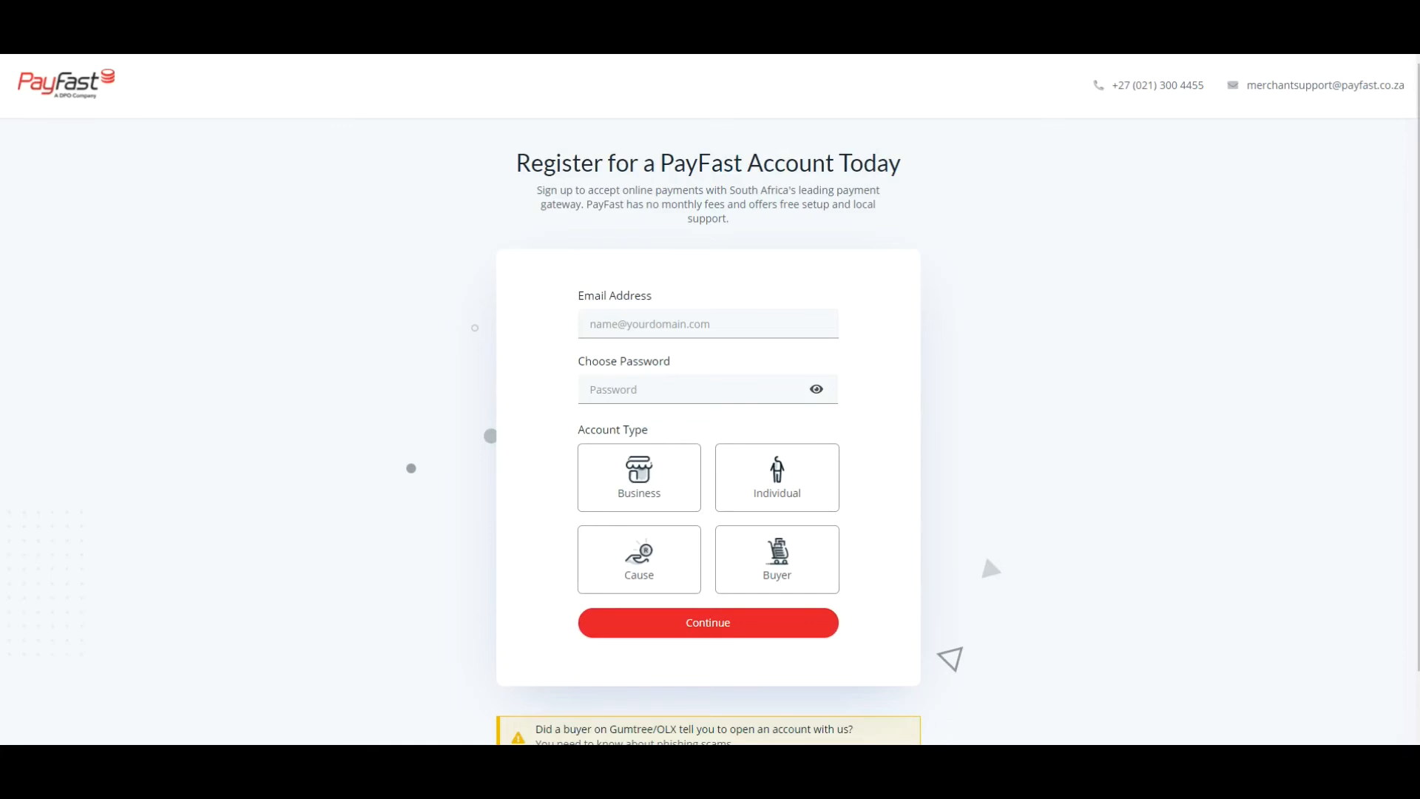
{"action": "key", "text": "alt+Left"}
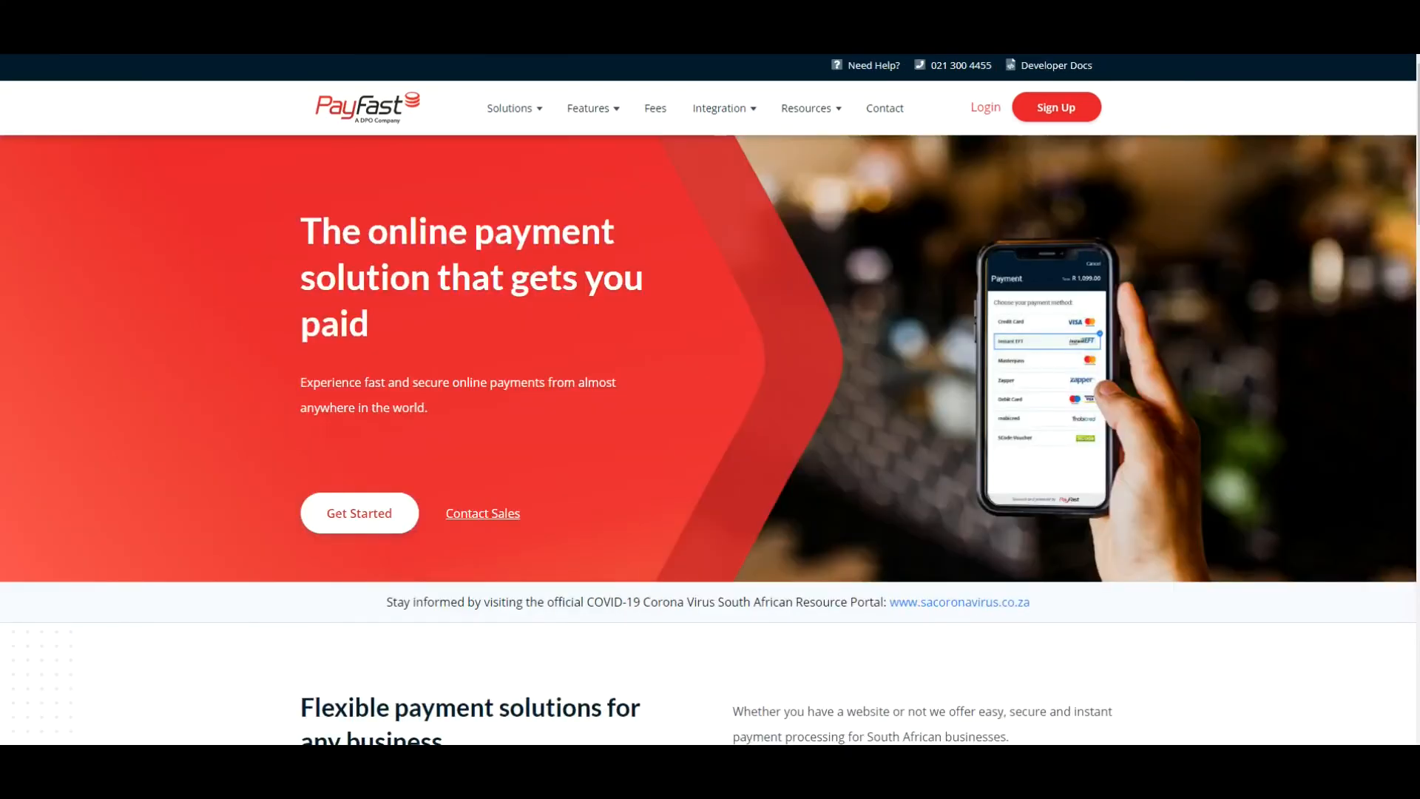
{"action": "left_click", "coordinate": [992, 113]}
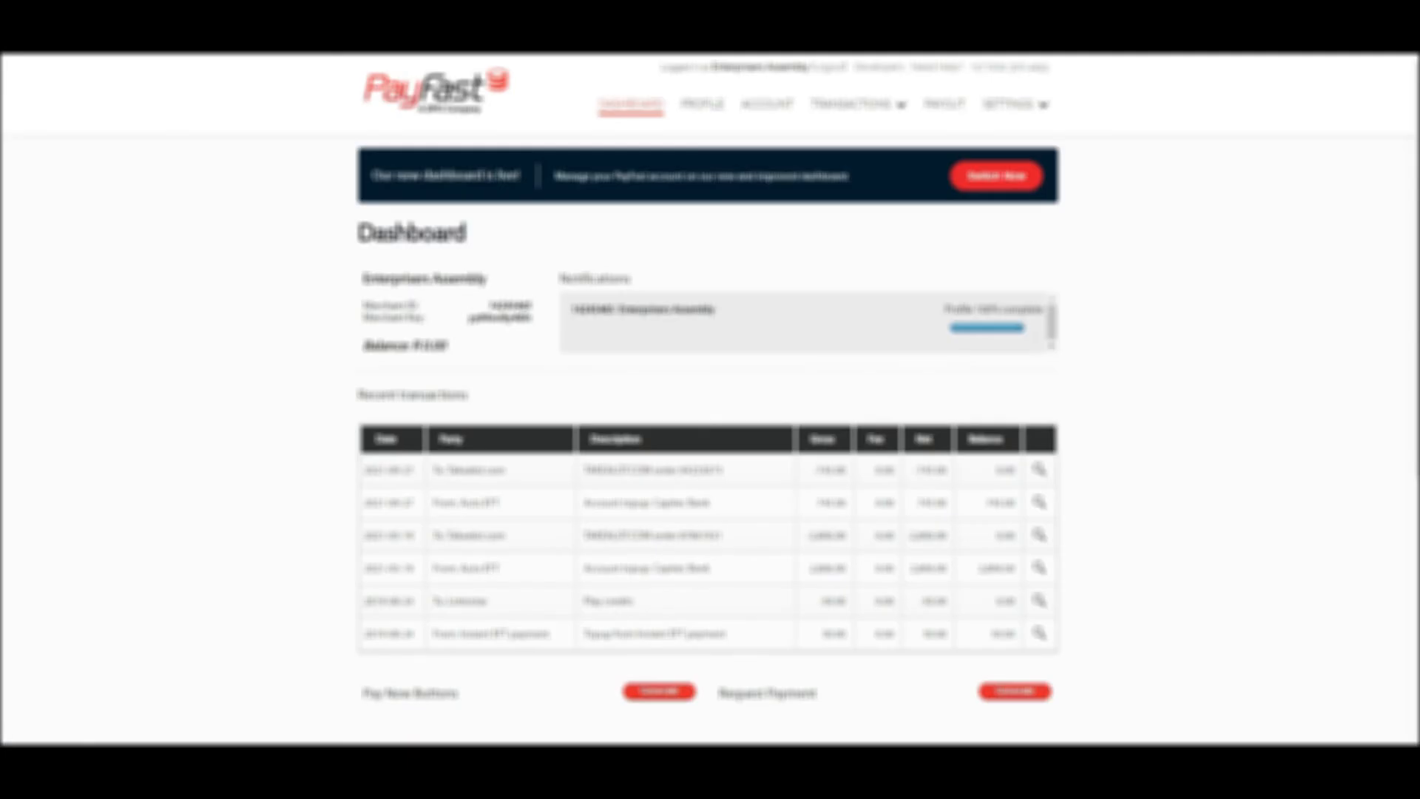
{"action": "left_click", "coordinate": [1010, 103]}
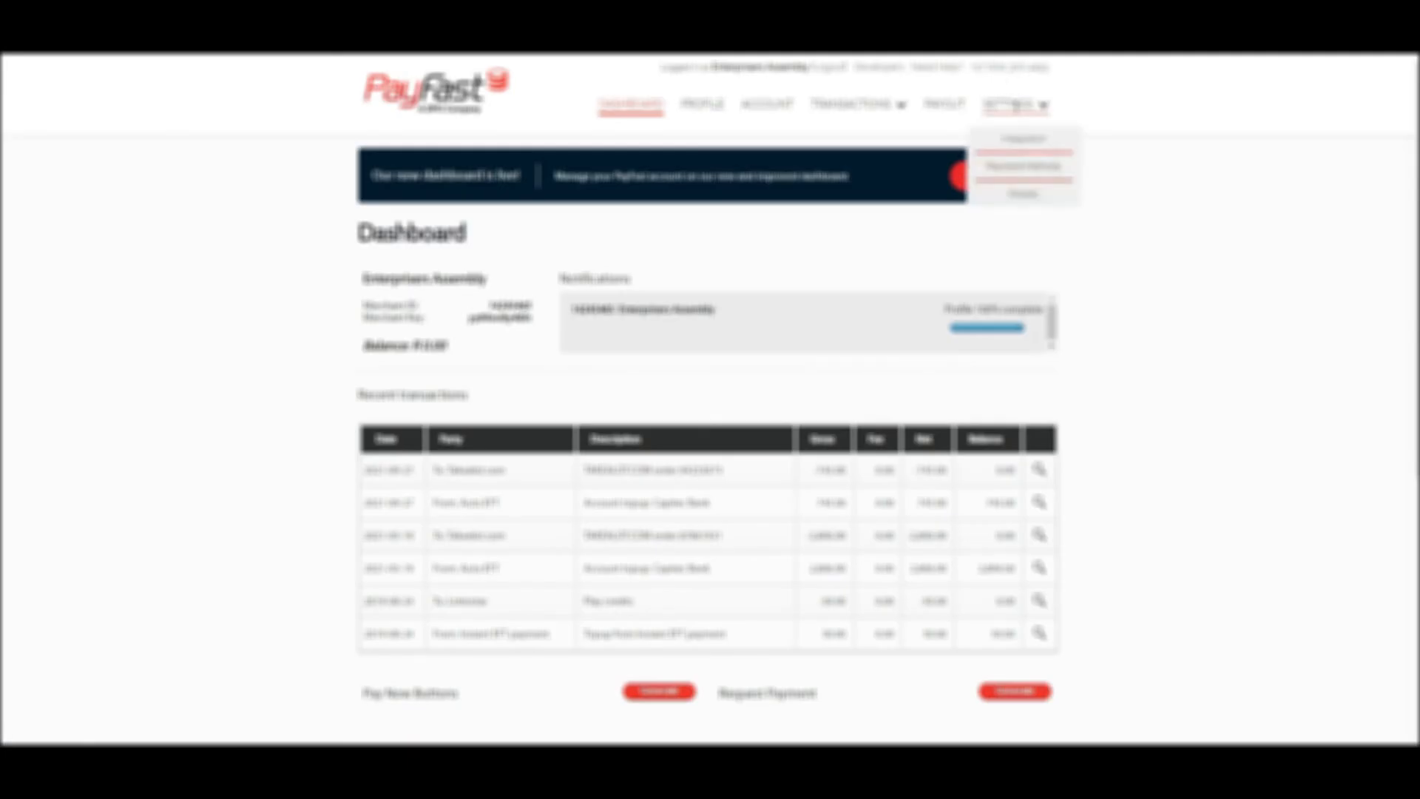
{"action": "left_click", "coordinate": [1002, 104]}
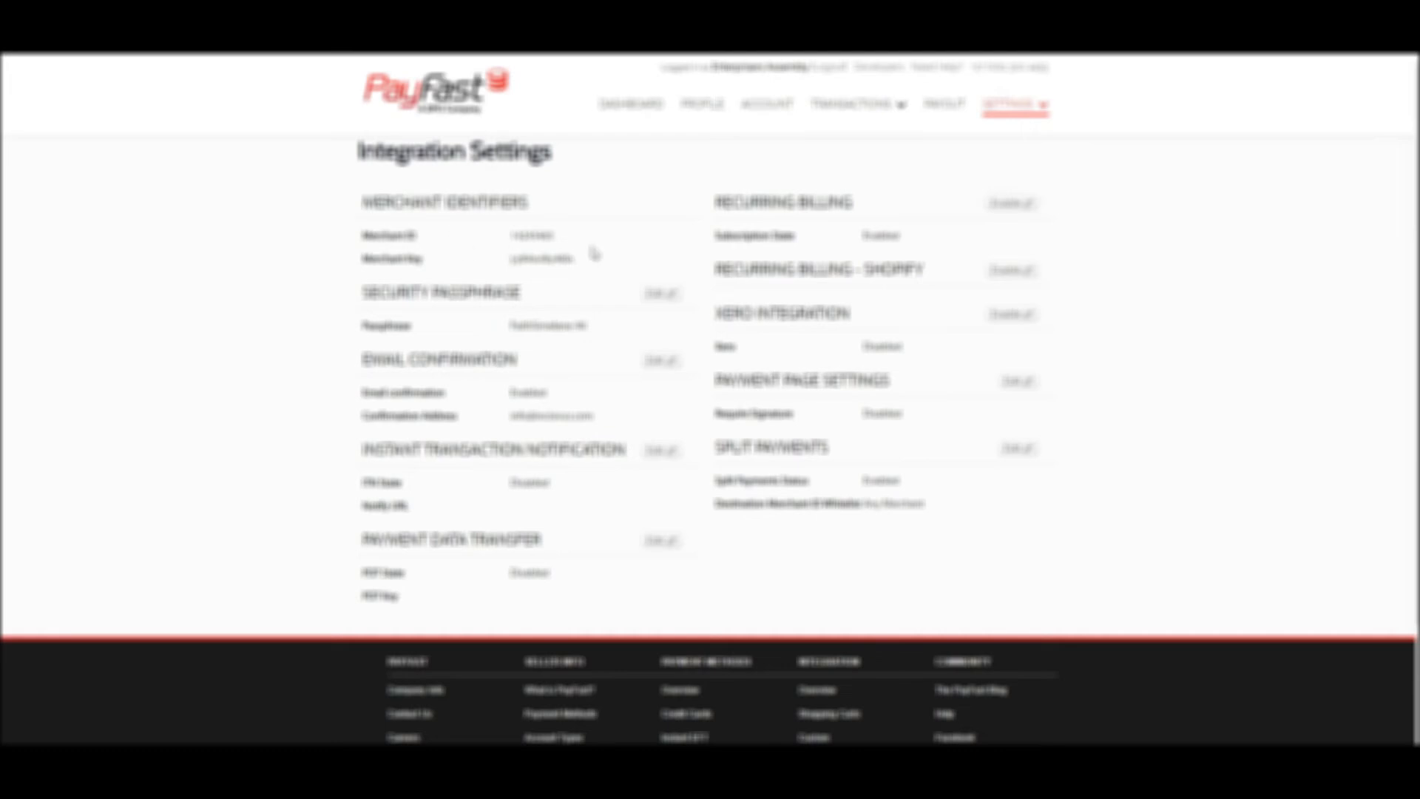
Copy the merchant ID from the PayFast integration settings into the store's PayFast Merchant ID setting.
{"action": "mouse_move", "coordinate": [560, 236]}
{"action": "left_mouse_down"}
{"action": "mouse_move", "coordinate": [513, 227]}
{"action": "mouse_move", "coordinate": [556, 241]}
{"action": "left_mouse_up"}
{"action": "left_click", "coordinate": [509, 227]}
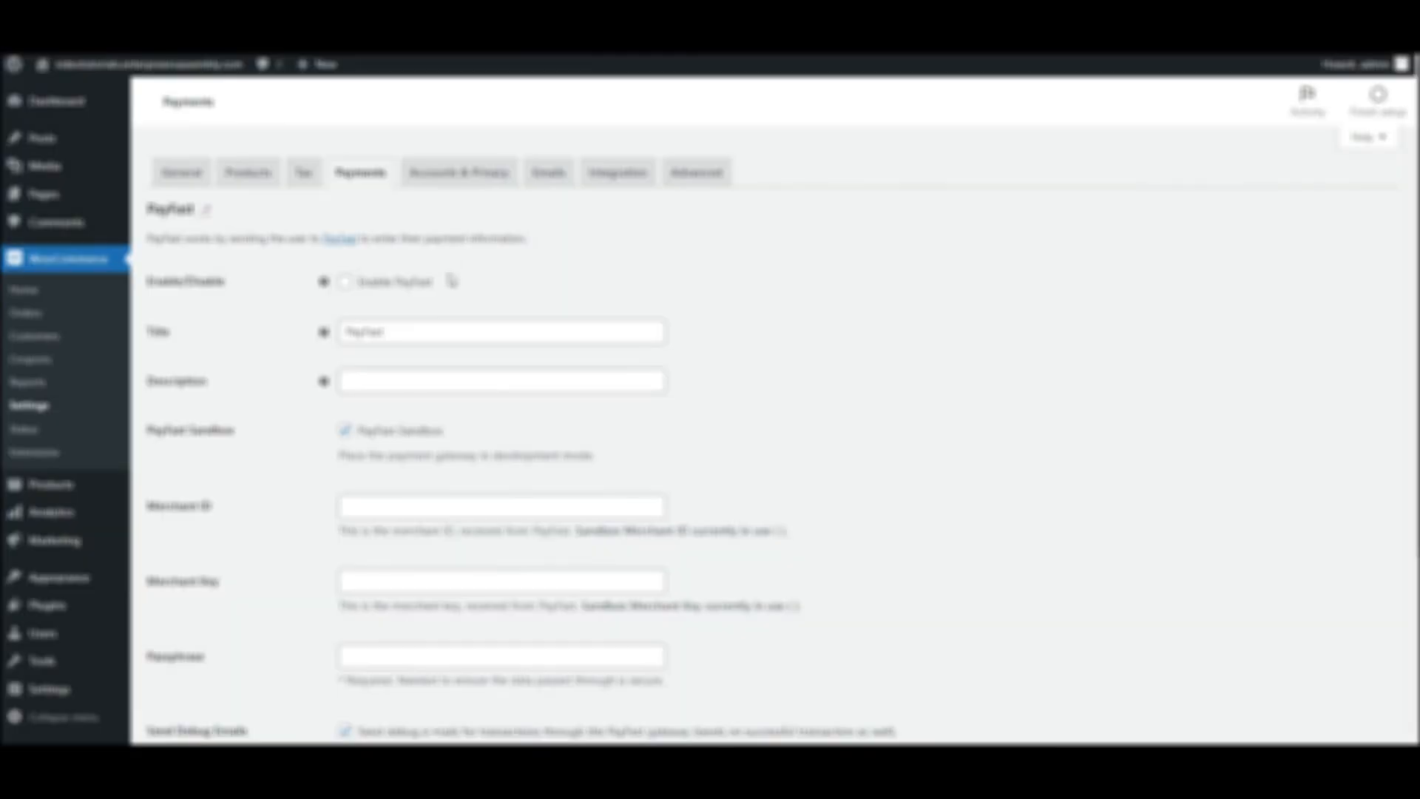
{"action": "left_click", "coordinate": [388, 503]}
{"action": "type", "text": "10000100"}
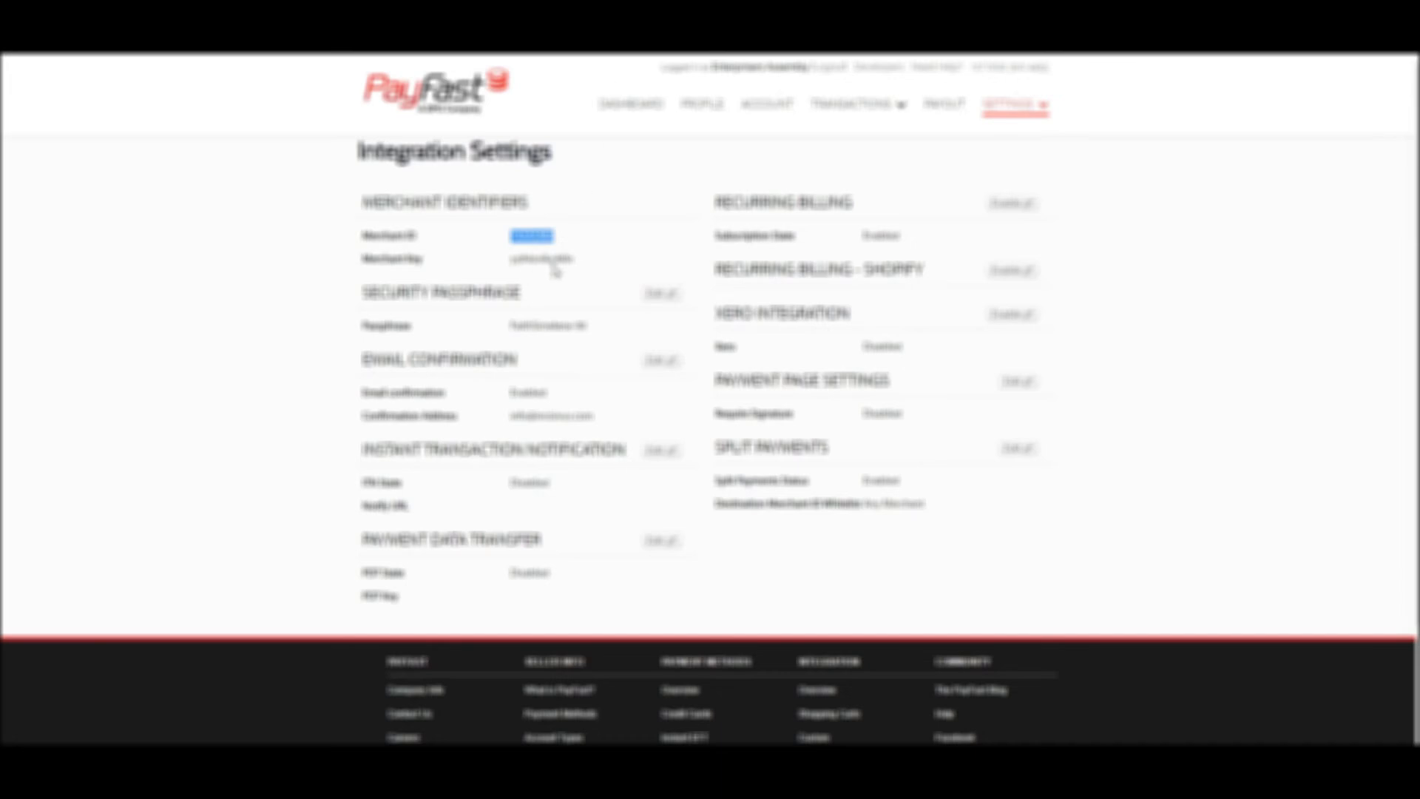
Copy the merchant key from the PayFast account into the Merchant Key setting of the store's PayFast gateway.
{"action": "left_click_drag", "start_coordinate": [516, 258], "coordinate": [577, 270]}
{"action": "right_click", "coordinate": [566, 256]}
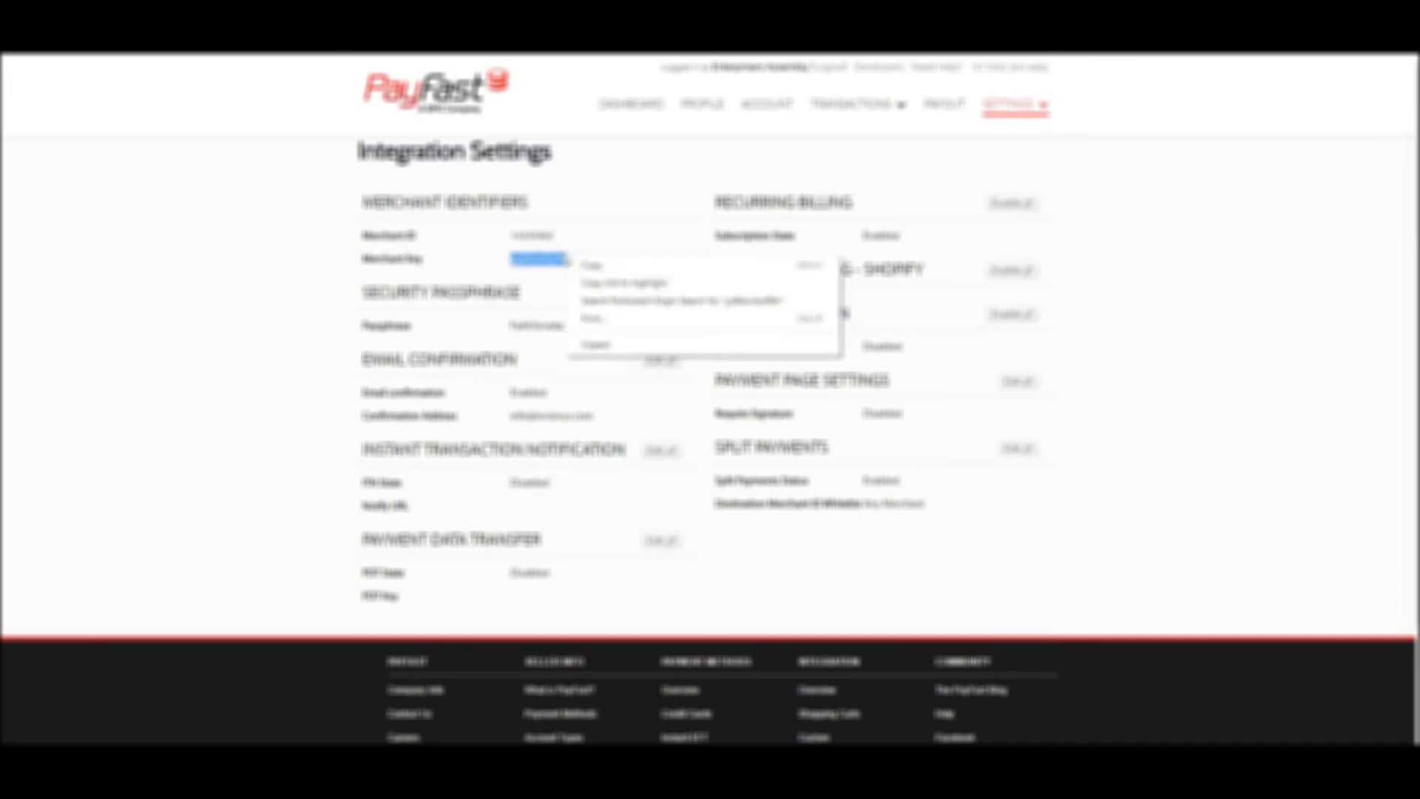
{"action": "left_click", "coordinate": [596, 271]}
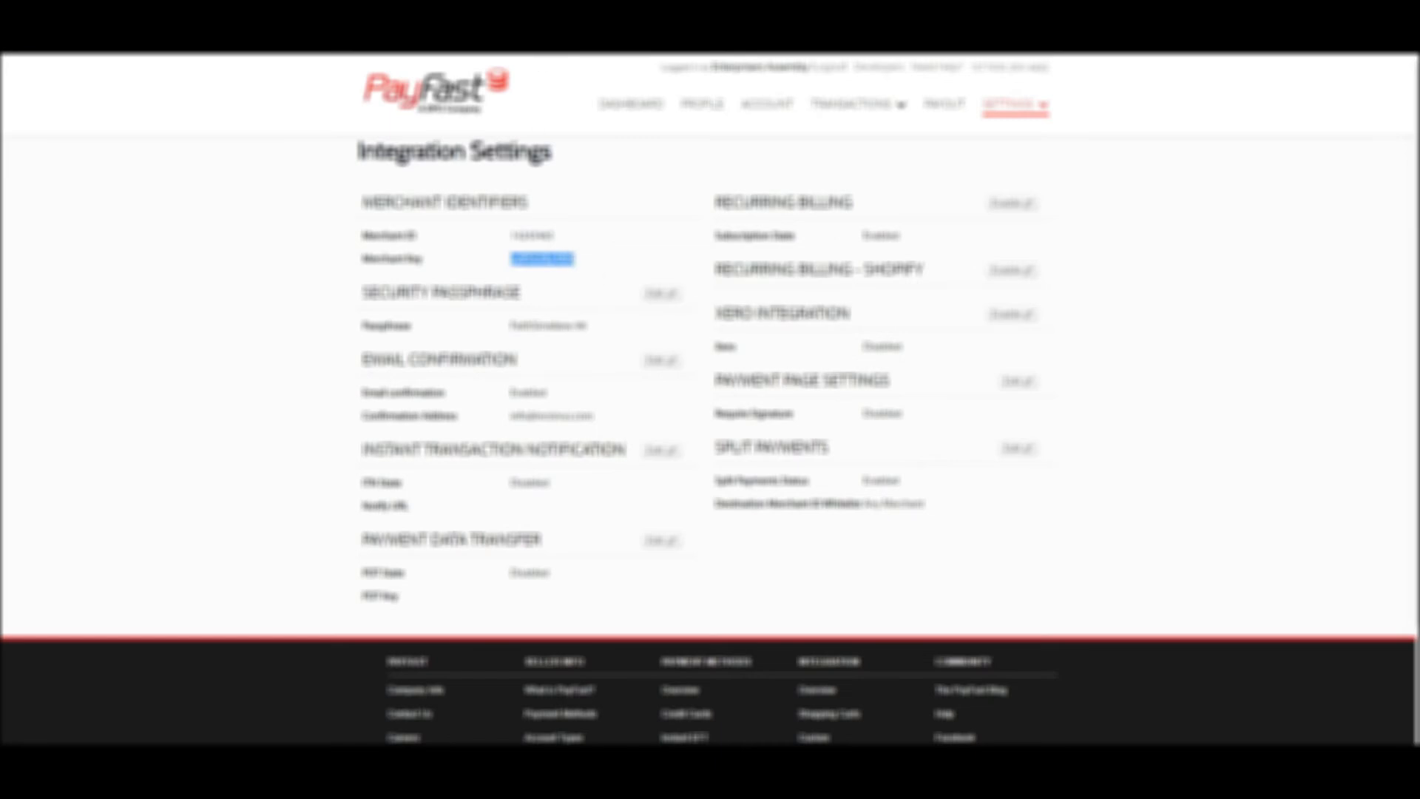
{"action": "key", "text": "ctrl+Tab"}
{"action": "left_click", "coordinate": [368, 583]}
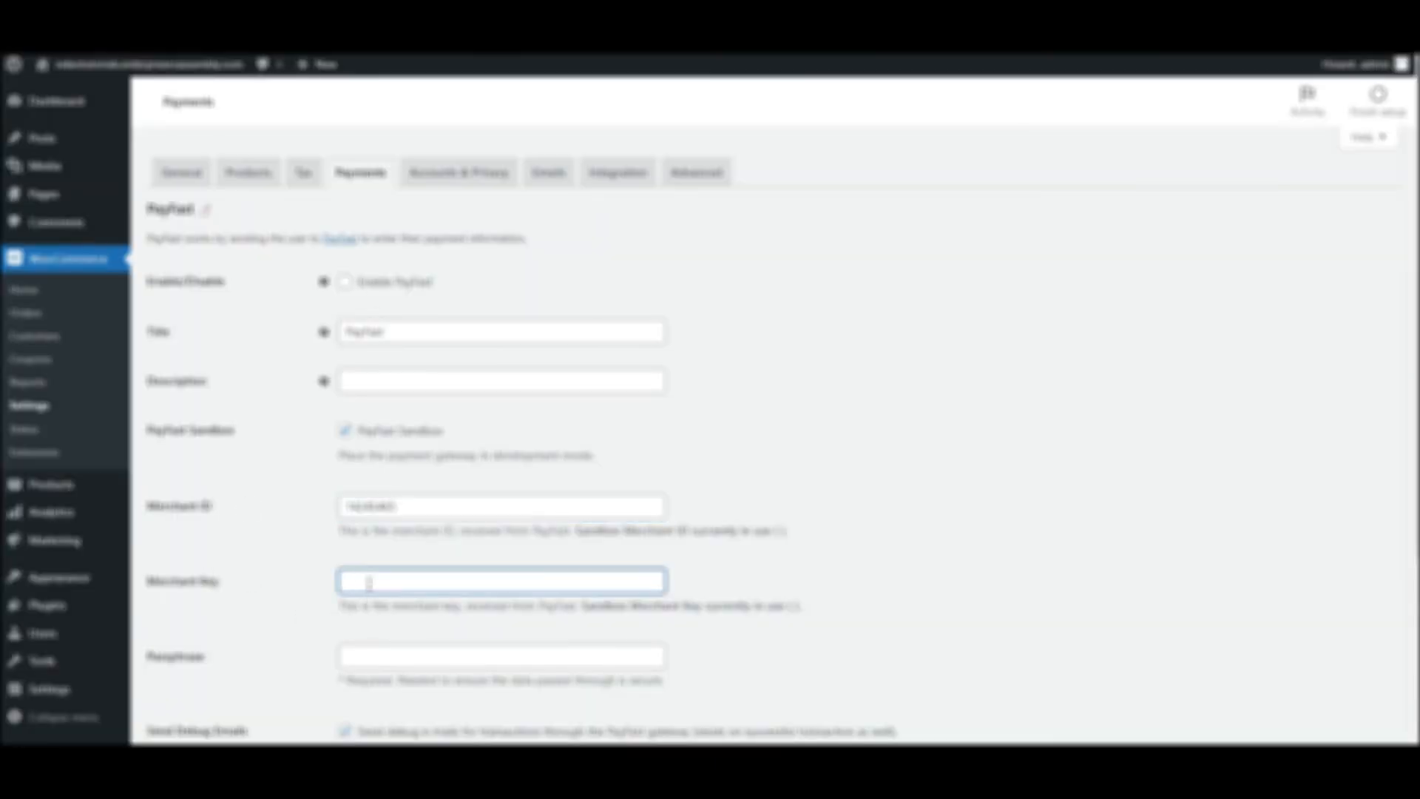
{"action": "key", "text": "ctrl+v"}
Copy the security passphrase from the PayFast account into the gateway's Passphrase setting and save the changes.
{"action": "key", "text": "ctrl+Tab"}
{"action": "left_click", "coordinate": [513, 334]}
{"action": "left_click_drag", "start_coordinate": [513, 334], "coordinate": [590, 335]}
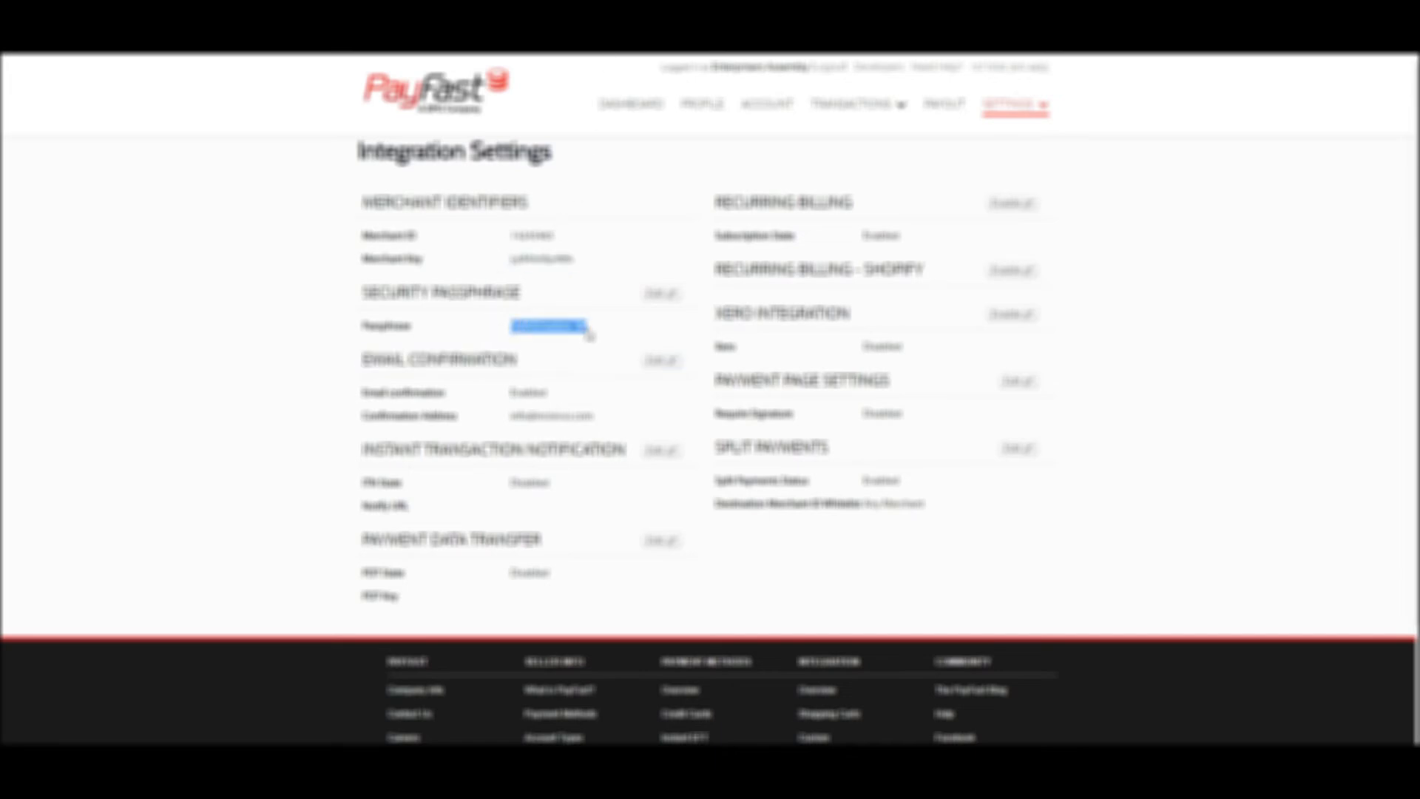
{"action": "left_click", "coordinate": [451, 12]}
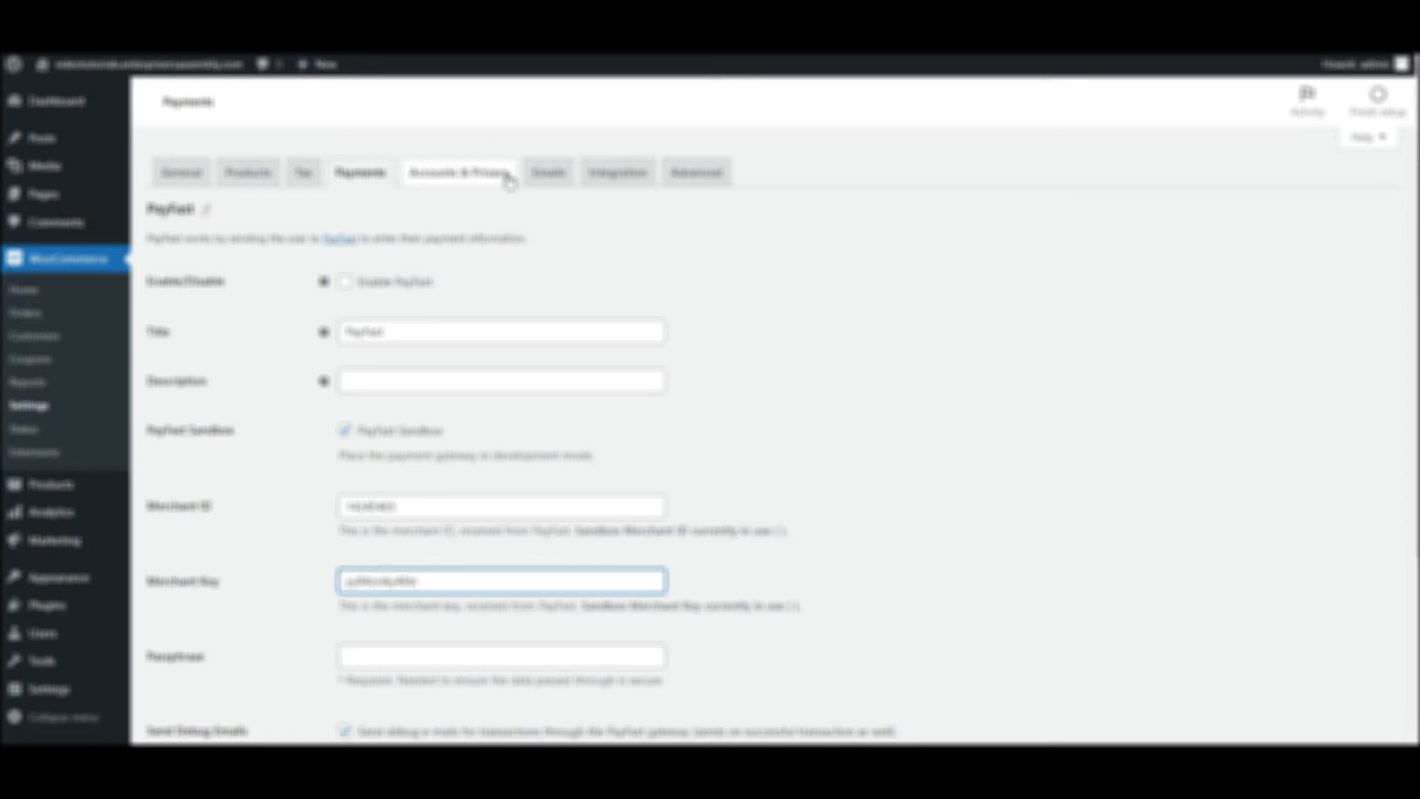
{"action": "scroll", "coordinate": [509, 183], "scroll_direction": "down", "scroll_amount": 1}
{"action": "left_click", "coordinate": [399, 583]}
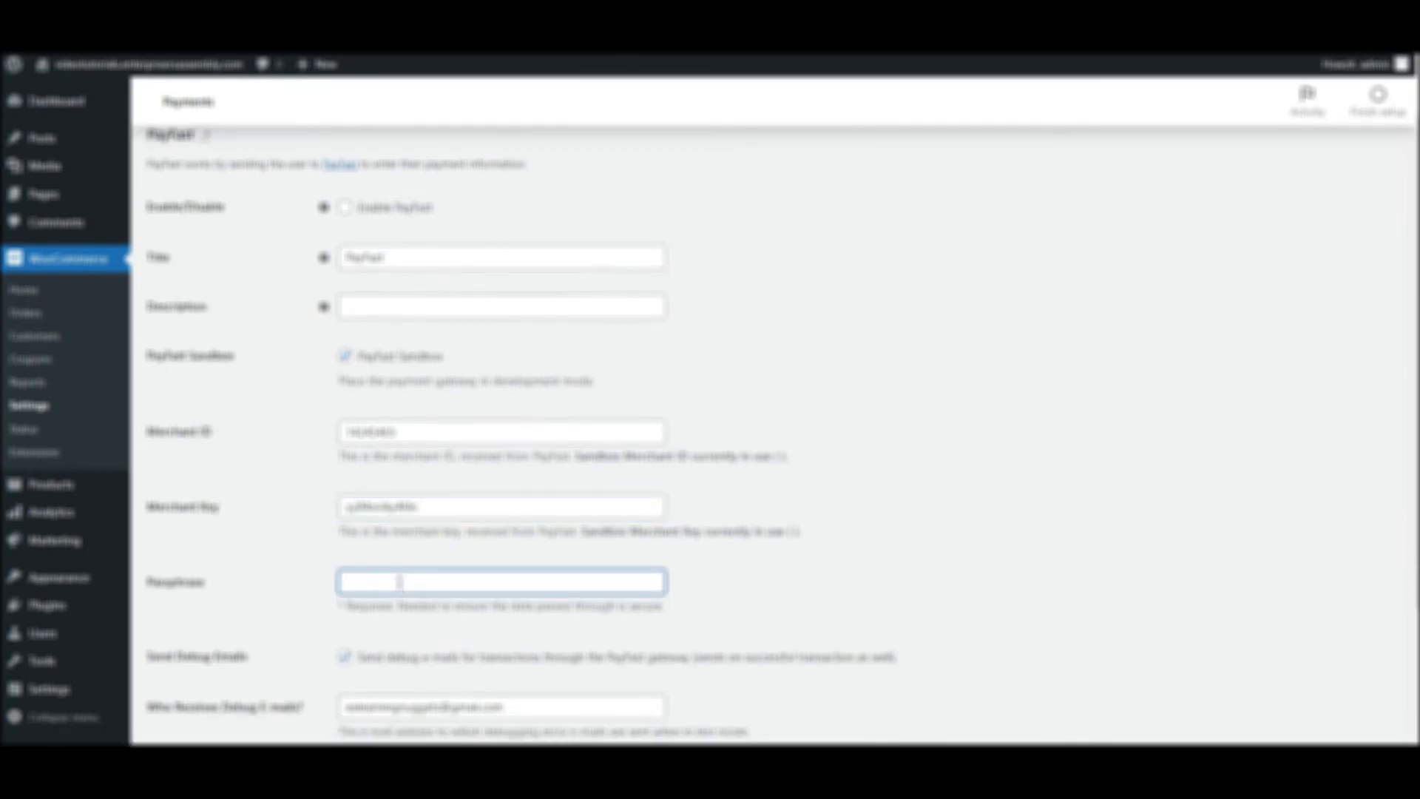
{"action": "key", "text": "ctrl+v"}
{"action": "scroll", "coordinate": [452, 494], "scroll_direction": "down", "scroll_amount": 3}
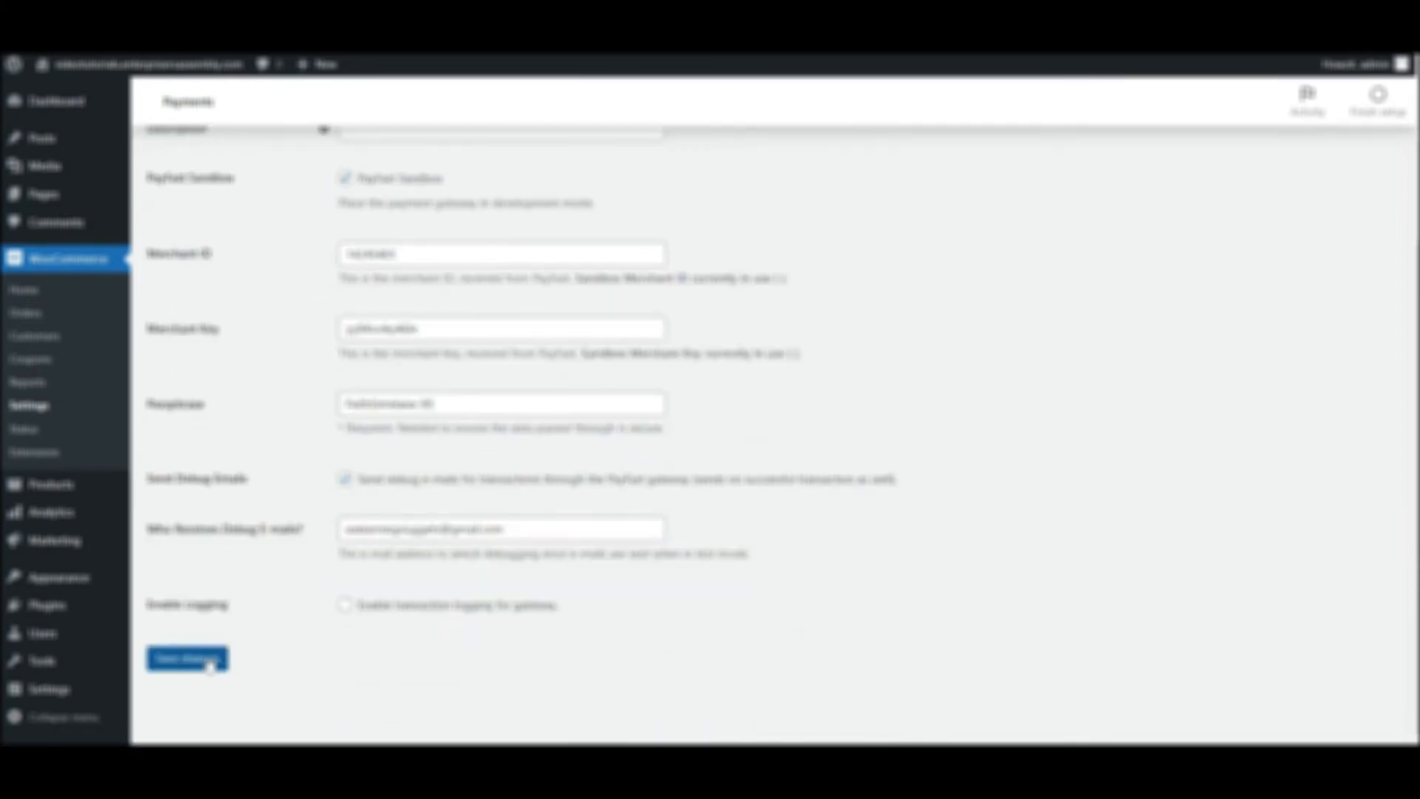
{"action": "left_click", "coordinate": [208, 663]}
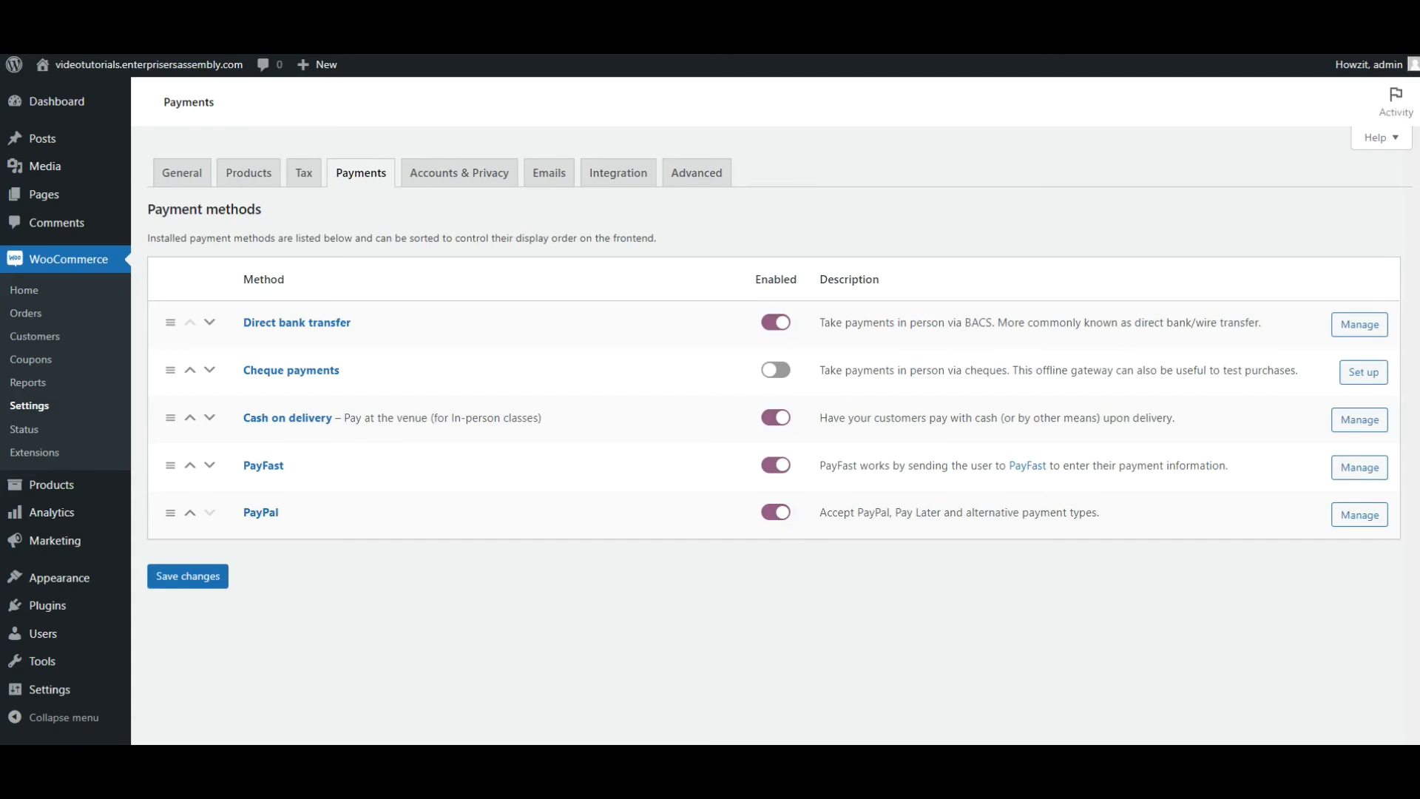
Allow login during checkout and account creation at checkout and on "My account", disable automatic usernames and passwords, and save the Accounts & Privacy settings.
{"action": "left_click", "coordinate": [417, 186]}
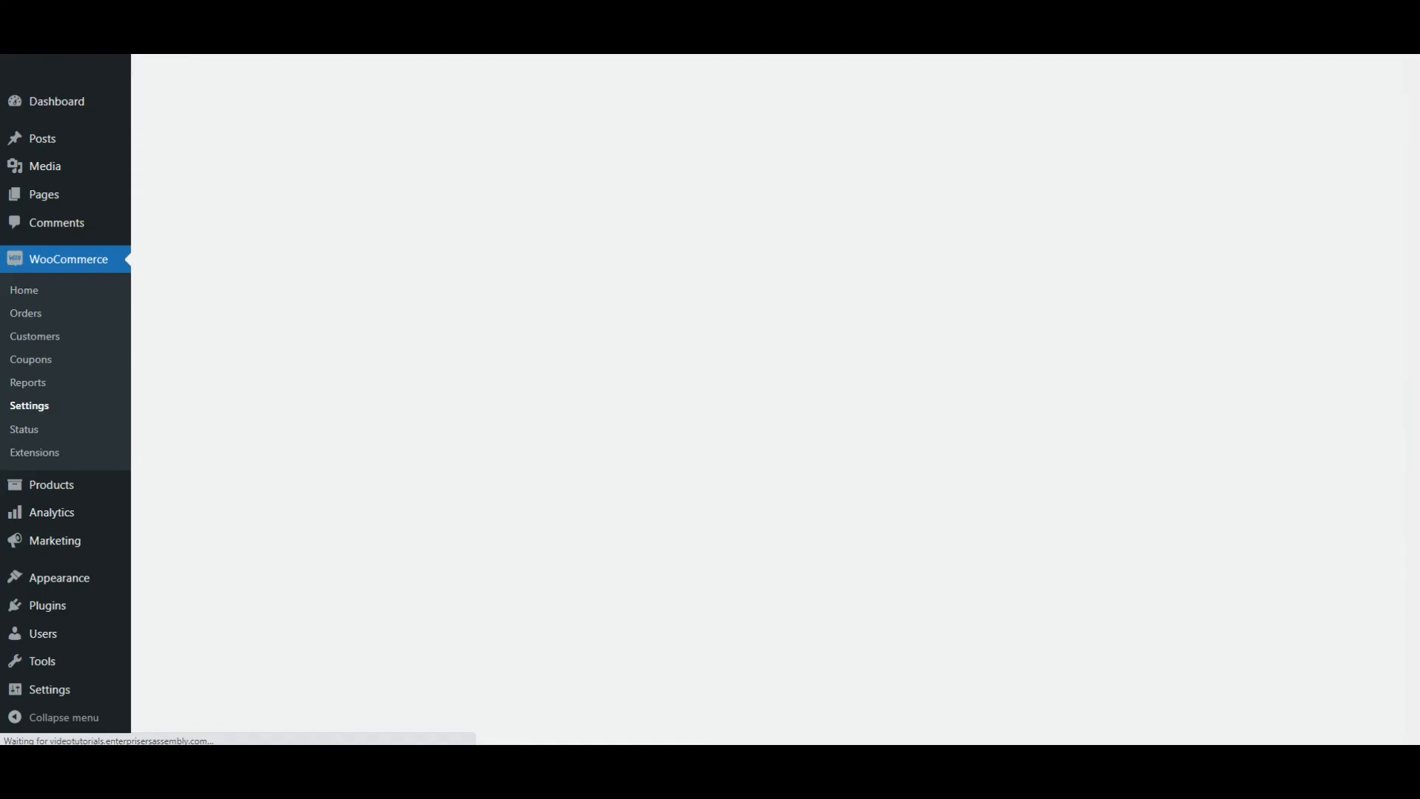
{"action": "left_click", "coordinate": [345, 252]}
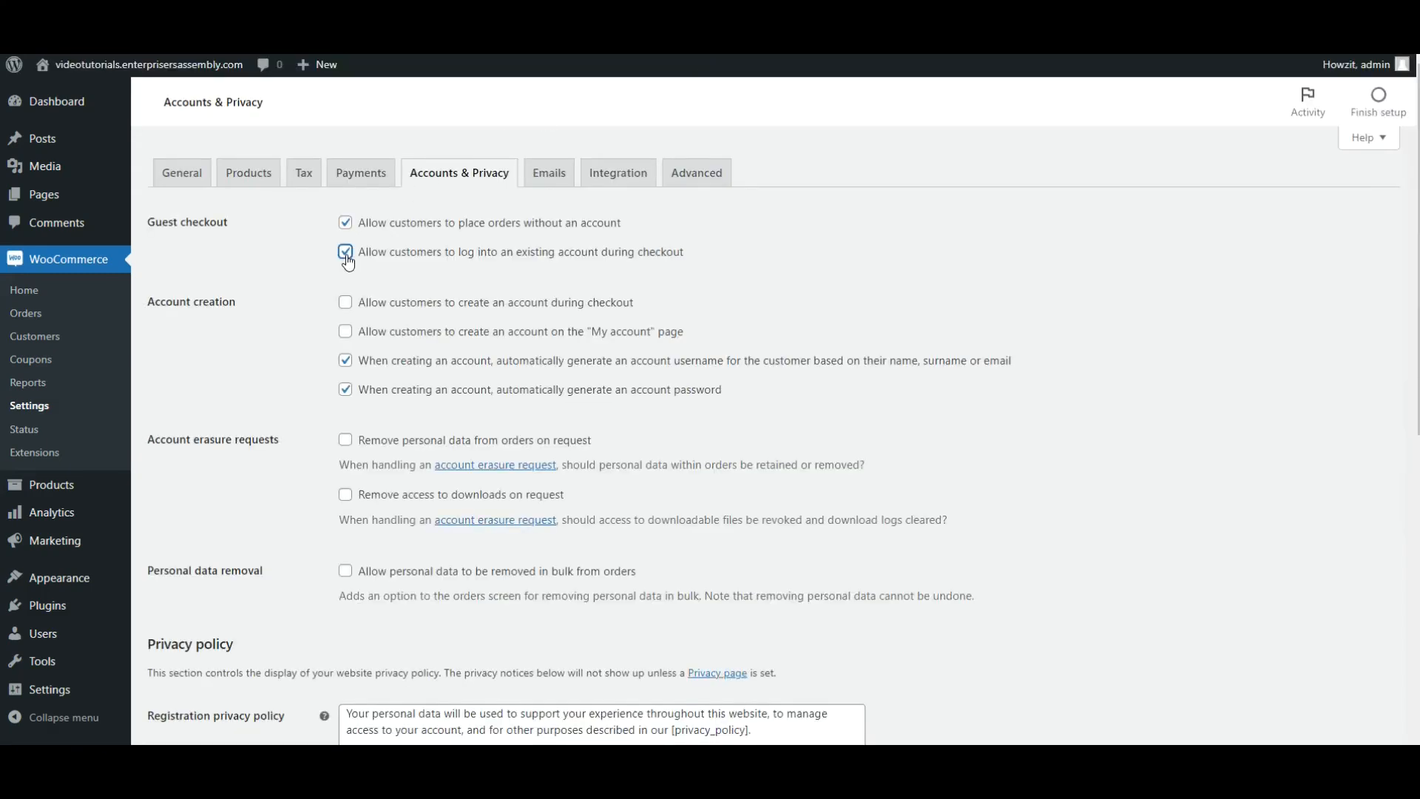
{"action": "left_click", "coordinate": [344, 303]}
{"action": "left_click", "coordinate": [345, 360]}
{"action": "left_click", "coordinate": [345, 392]}
{"action": "scroll", "coordinate": [452, 361], "scroll_direction": "down", "scroll_amount": 5}
{"action": "scroll", "coordinate": [624, 494], "scroll_direction": "down", "scroll_amount": 3}
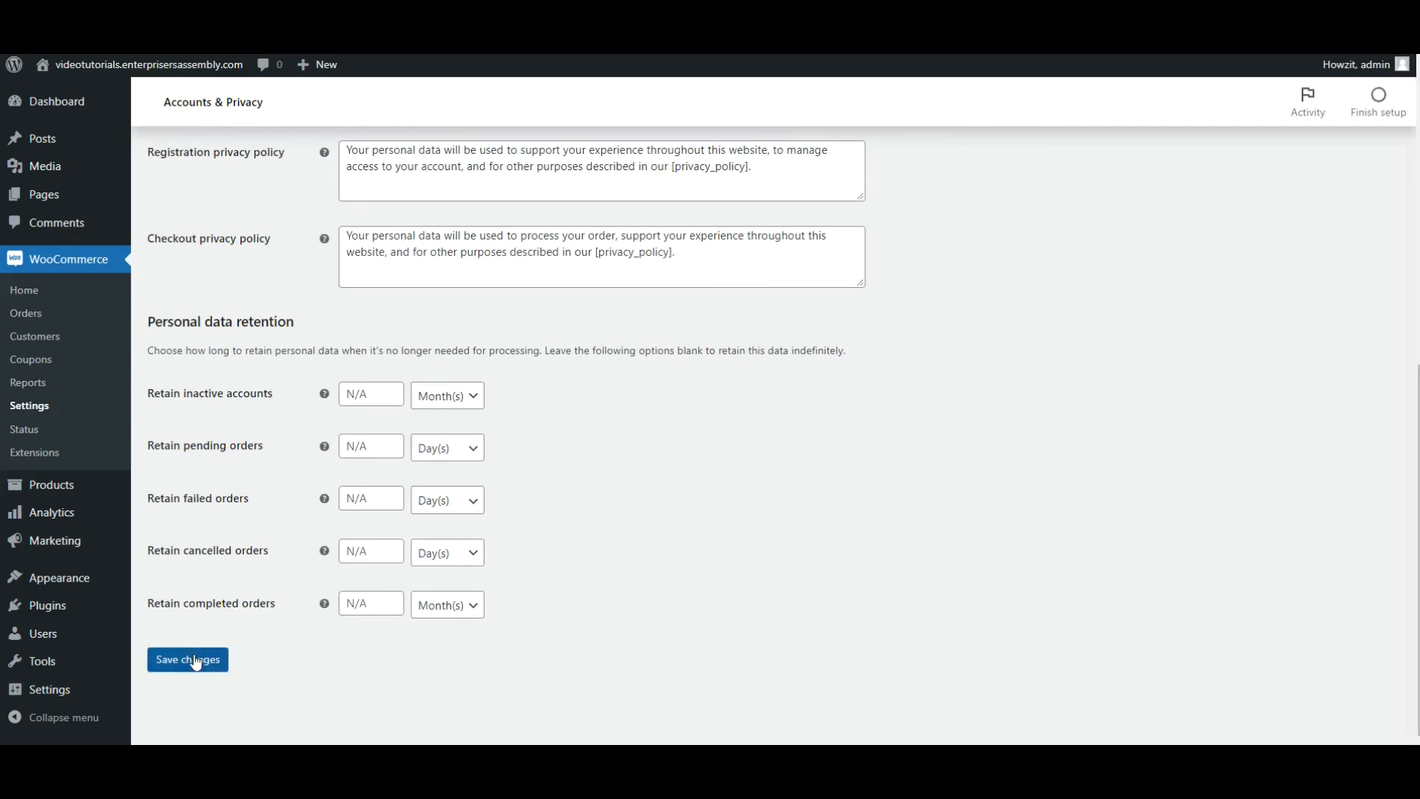
{"action": "left_click", "coordinate": [194, 659]}
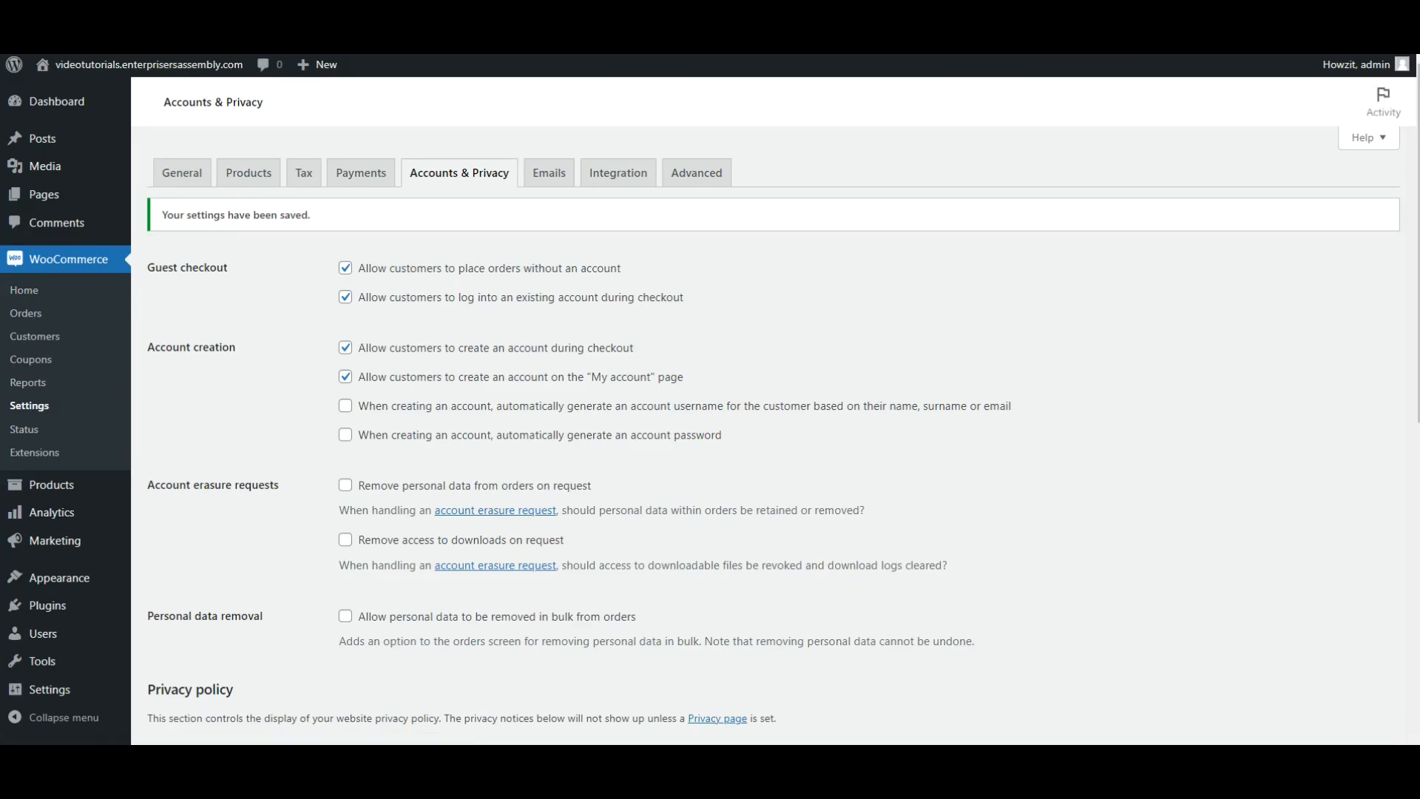
Review the store's email notifications, the MaxMind integration and the advanced page setup settings.
{"action": "left_click", "coordinate": [538, 181]}
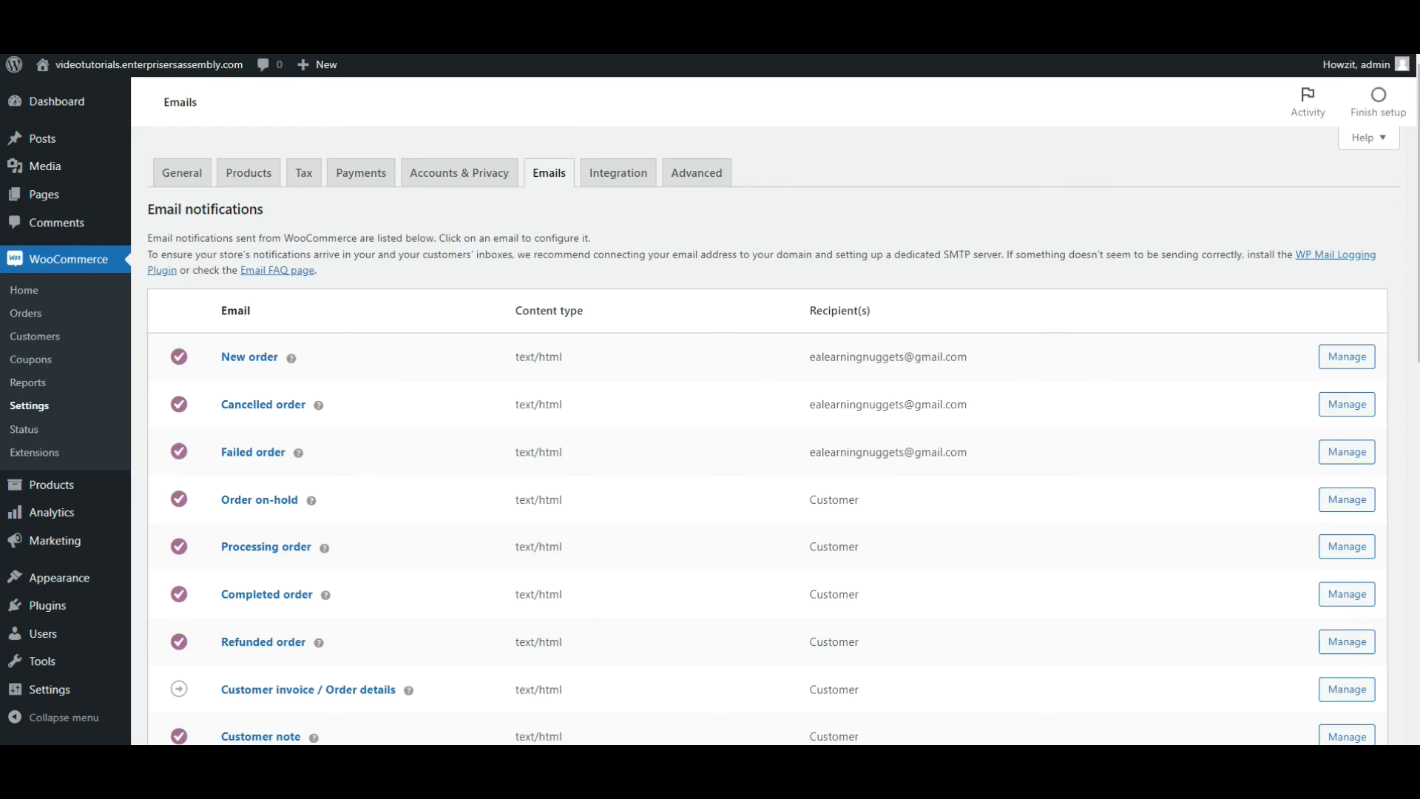
{"action": "left_click", "coordinate": [630, 172]}
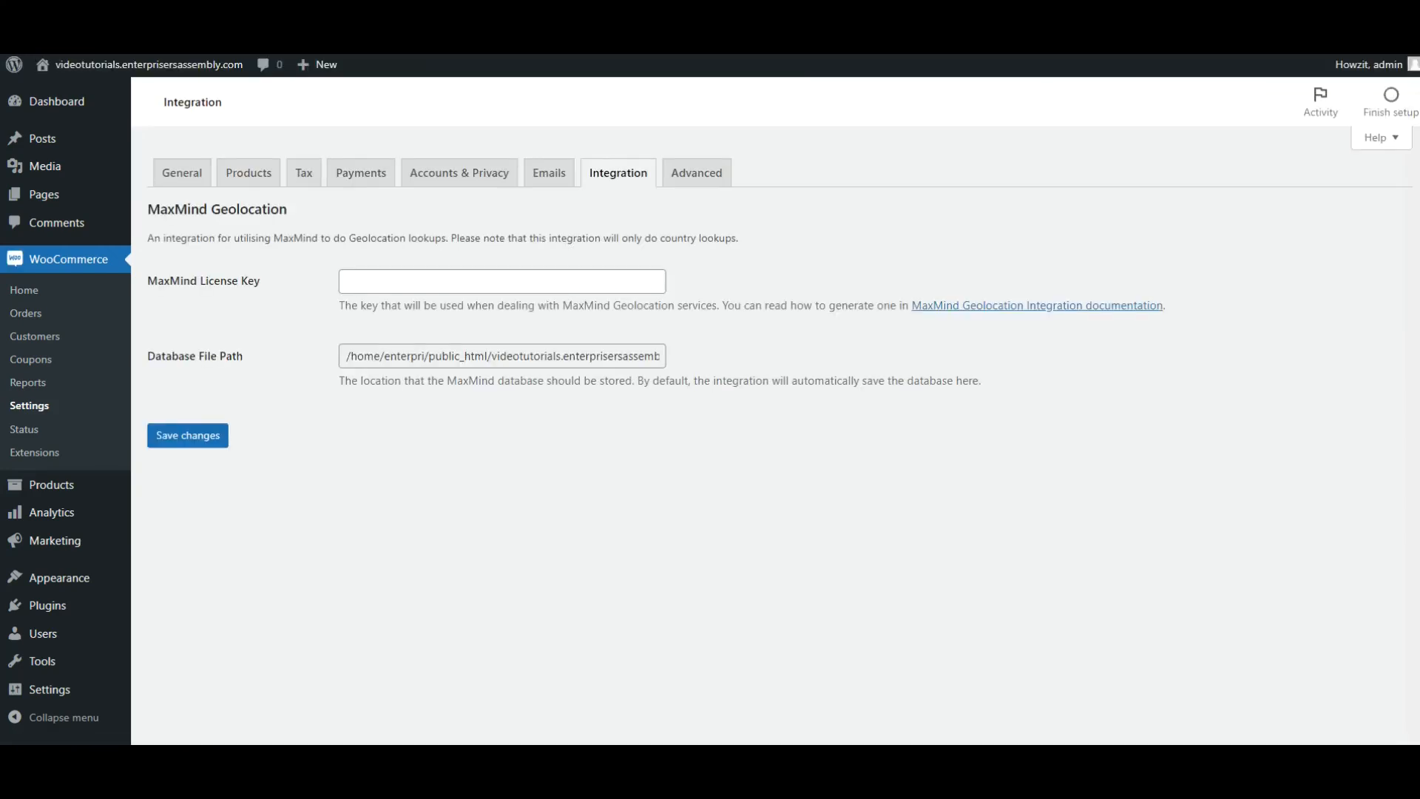
{"action": "left_click", "coordinate": [709, 174]}
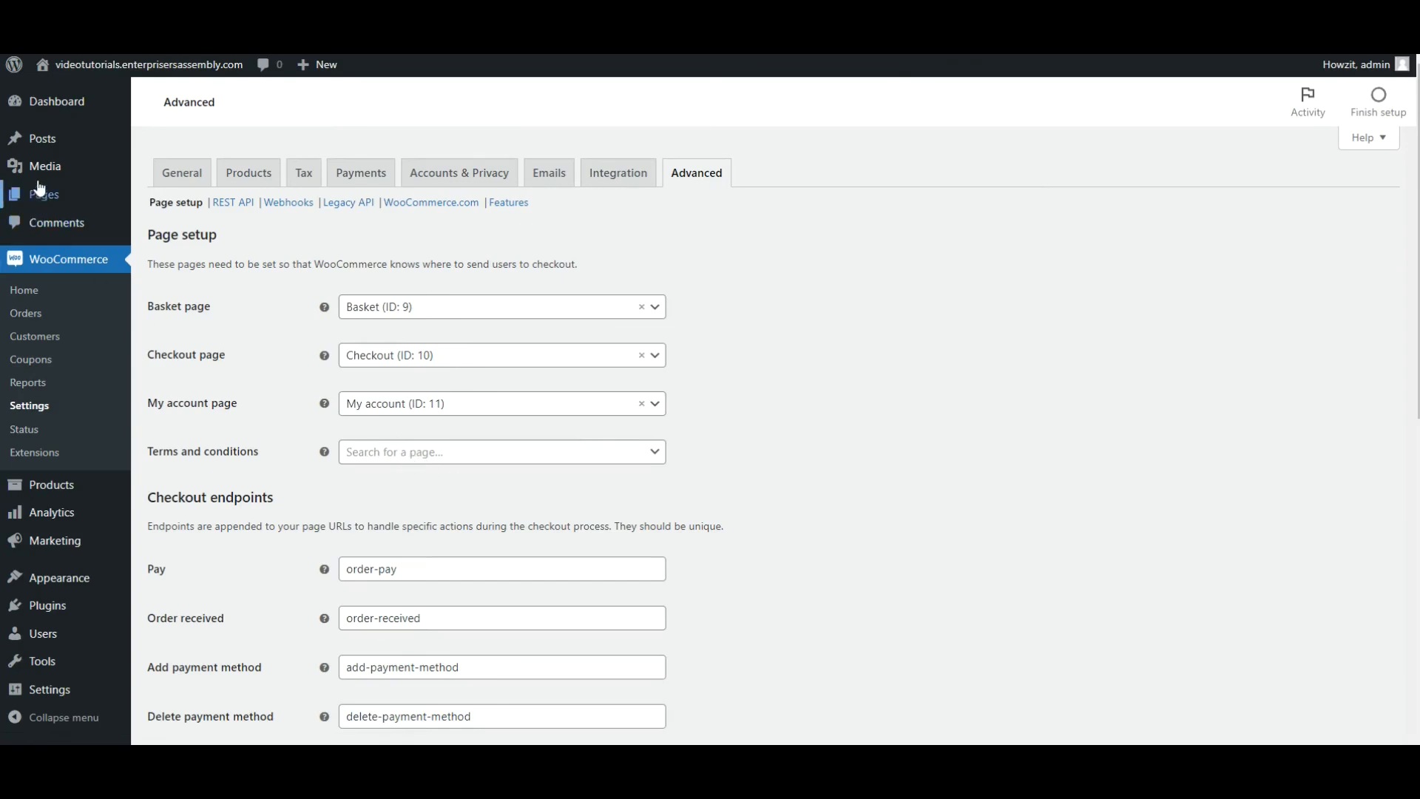
Create a new WordPress page titled "Terms & Conditions".
{"action": "left_click", "coordinate": [43, 205]}
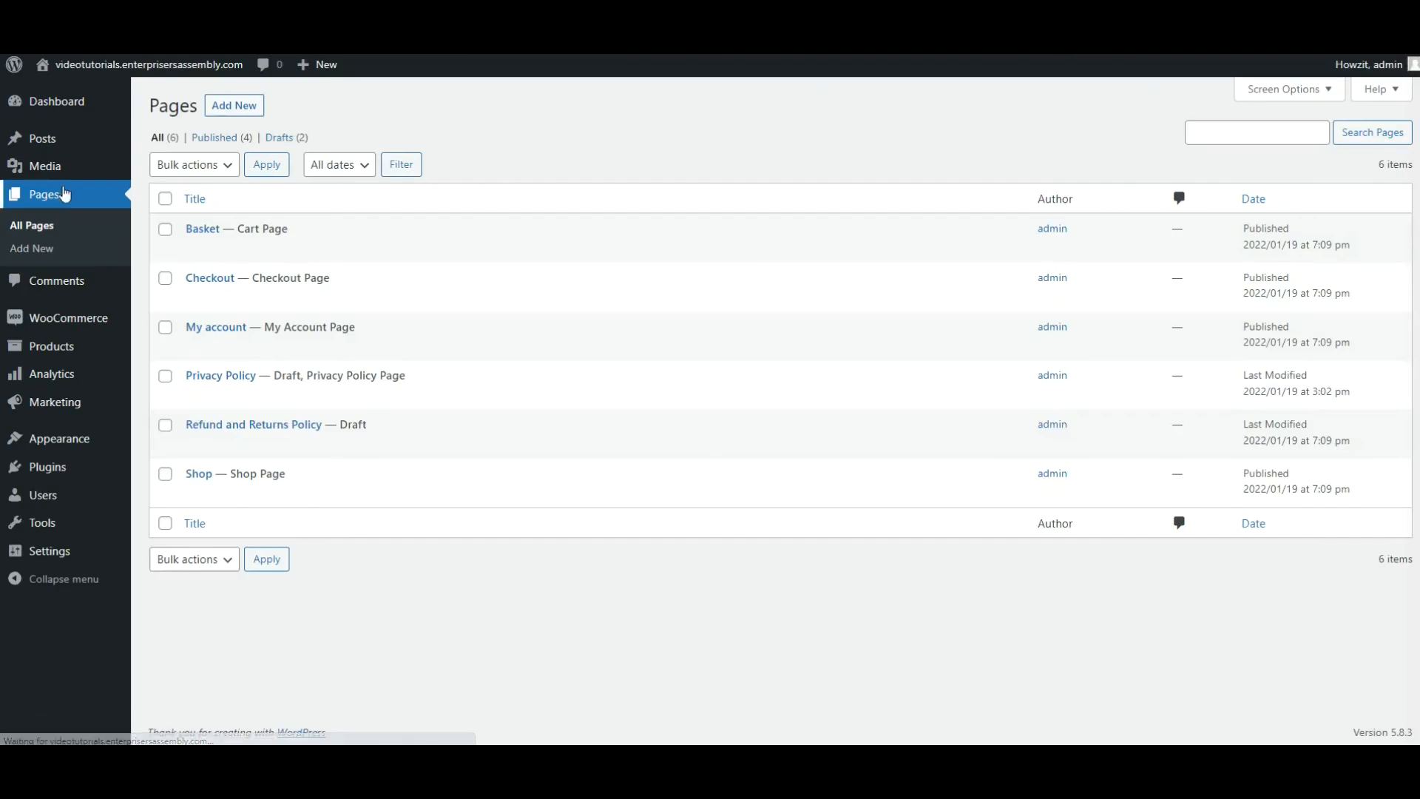
{"action": "left_click", "coordinate": [221, 105]}
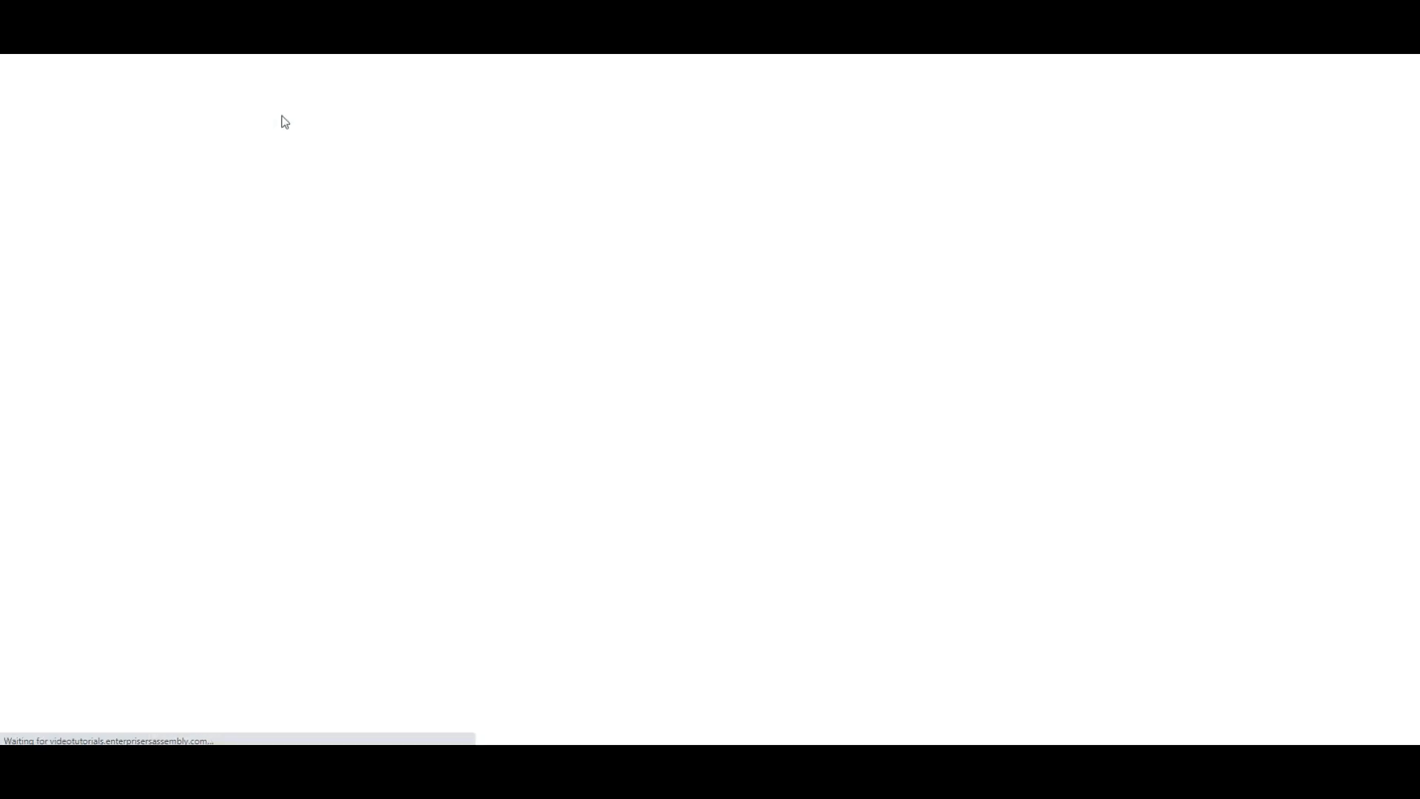
{"action": "type", "text": "T"}
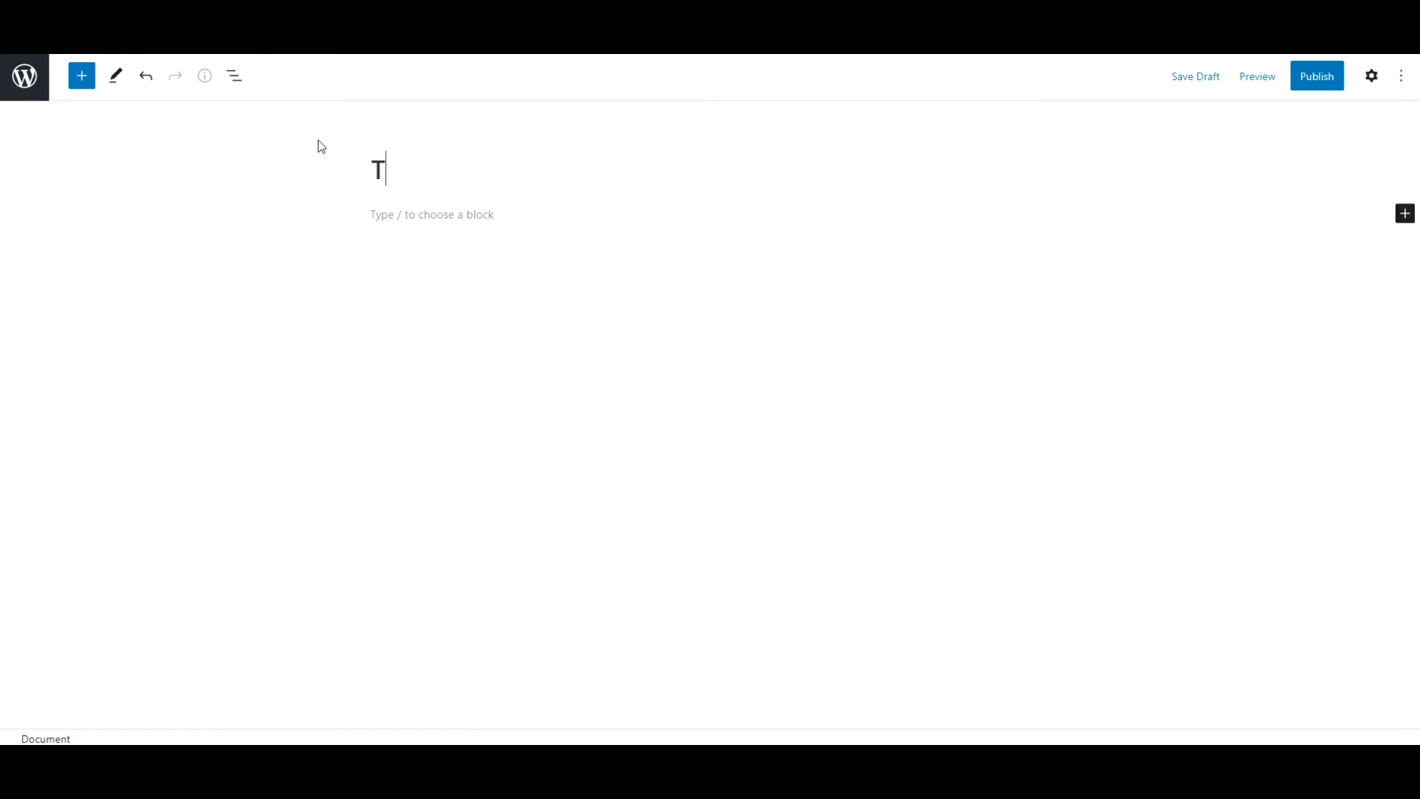
{"action": "type", "text": "erms & "}
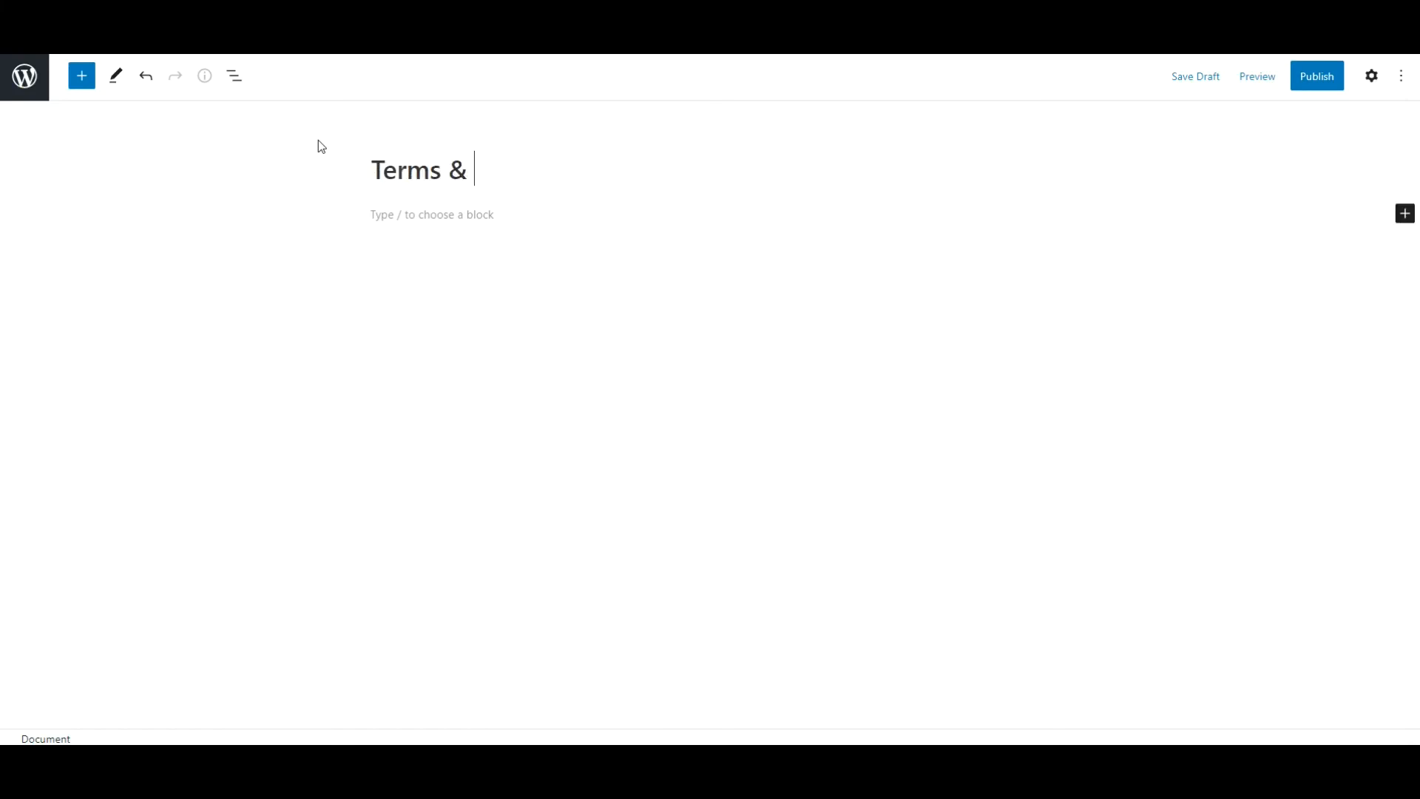
{"action": "type", "text": "Conditions"}
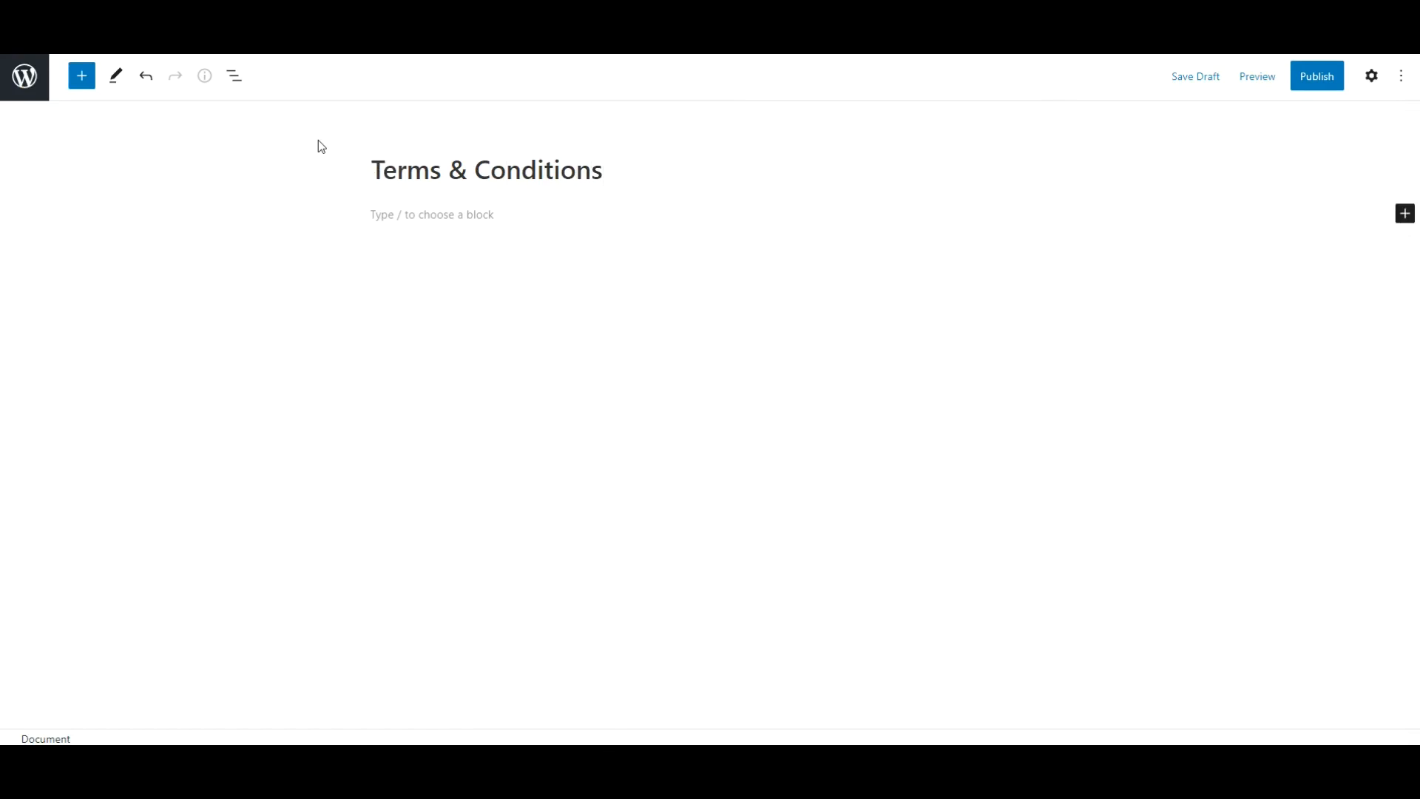
Paste the Lorem Ipsum sample text as the body of the Terms & Conditions page, remove the stray letter above it, and publish the page.
{"action": "left_click", "coordinate": [422, 281]}
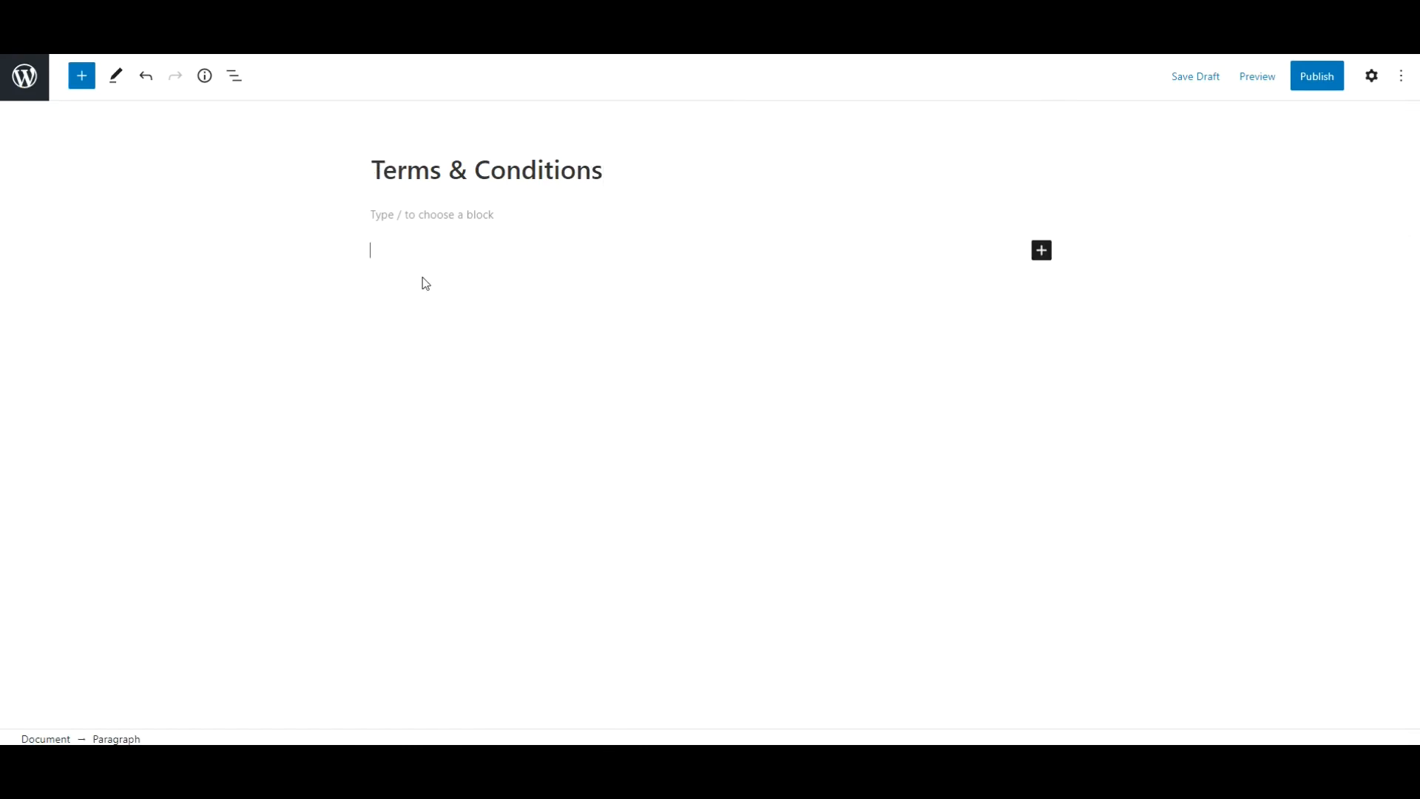
{"action": "key", "text": "ctrl+v"}
{"action": "scroll", "coordinate": [551, 332], "scroll_direction": "up", "scroll_amount": 8}
{"action": "left_click", "coordinate": [421, 258]}
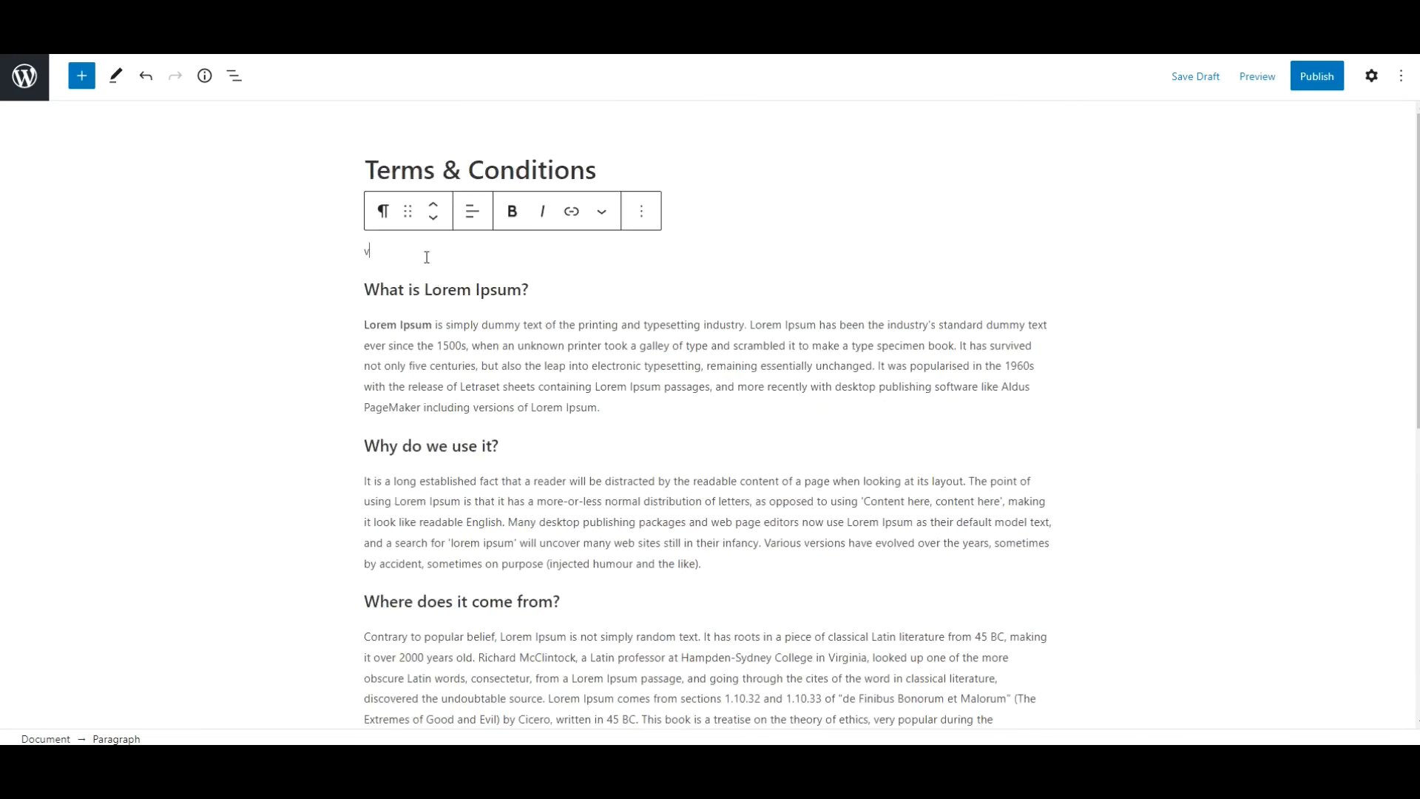
{"action": "key", "text": "BackSpace"}
{"action": "key", "text": "BackSpace"}
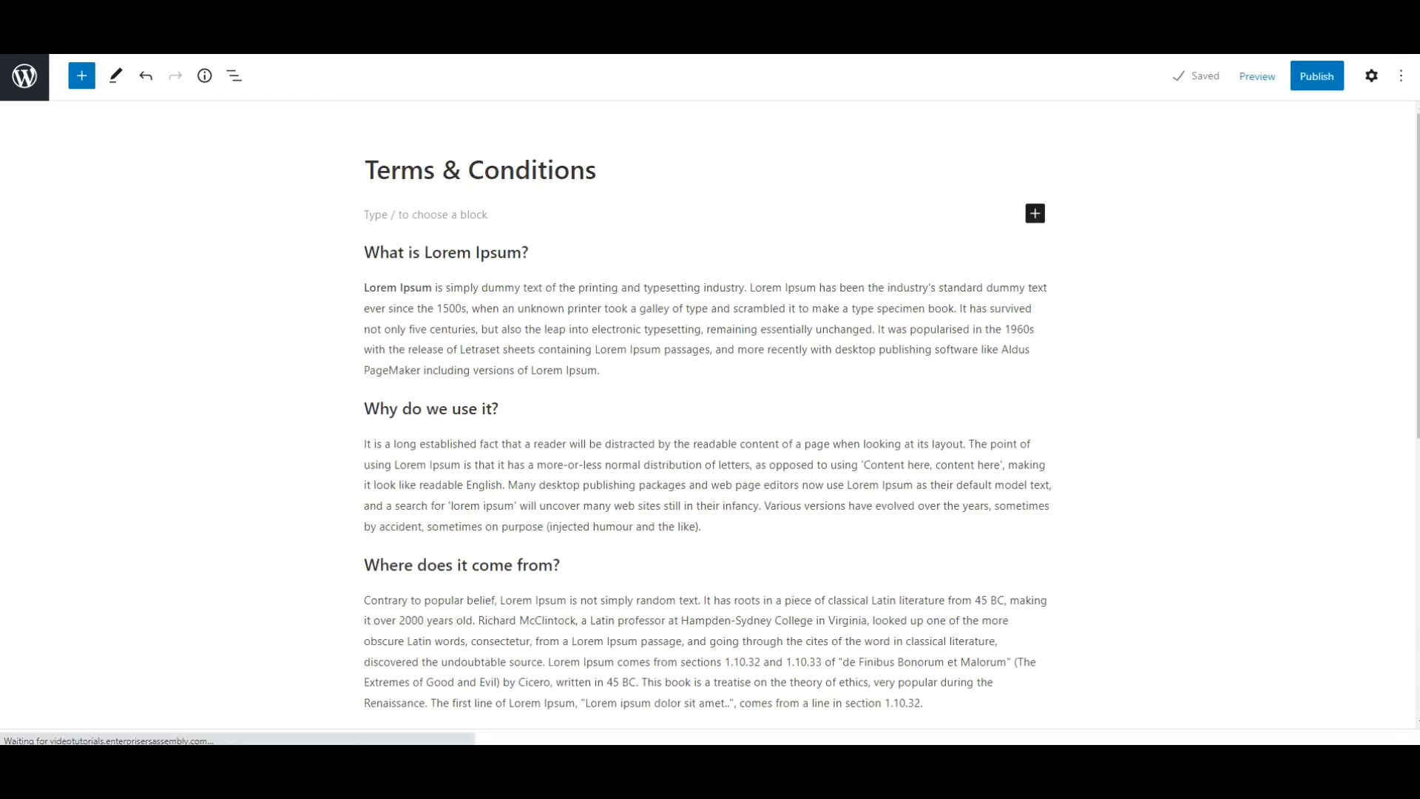
{"action": "left_click", "coordinate": [1310, 78]}
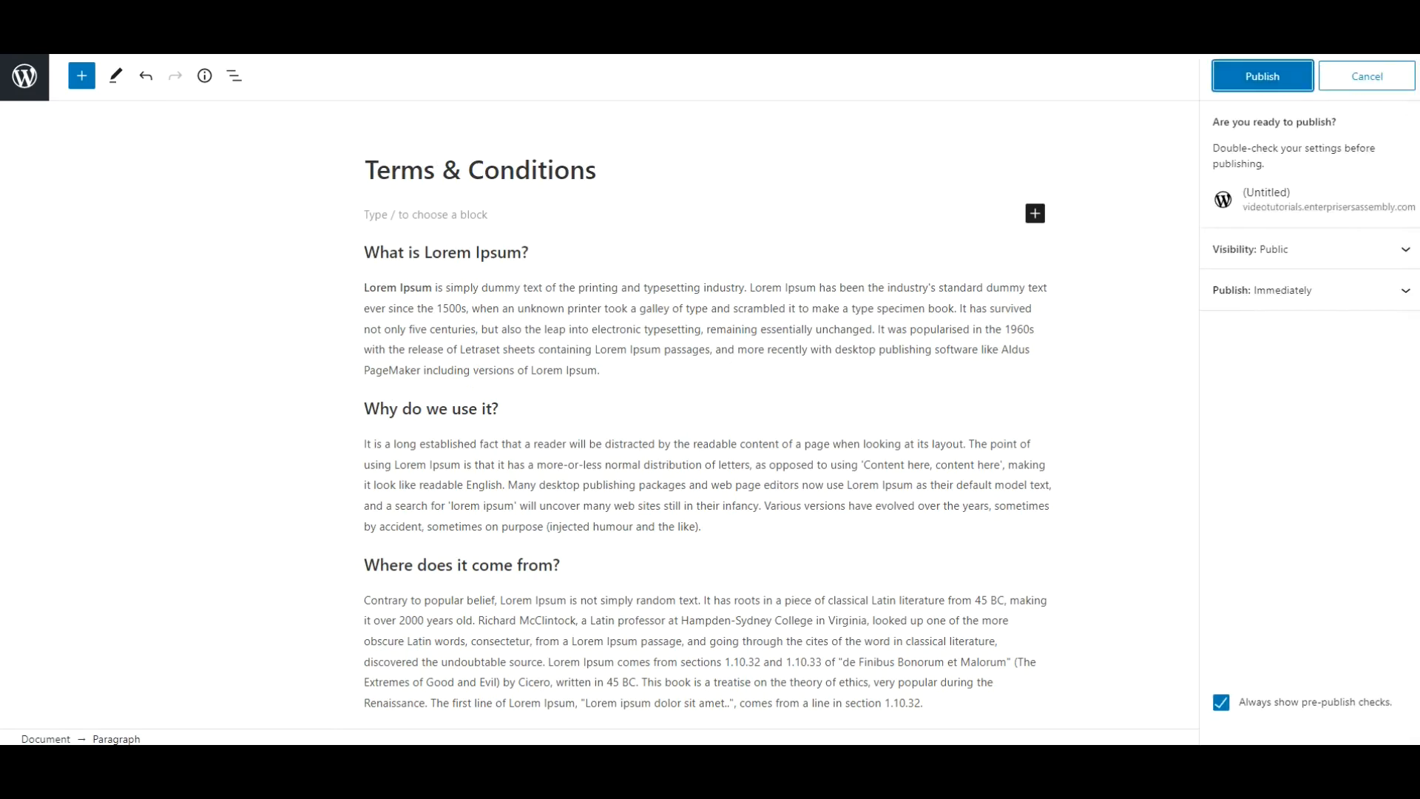
{"action": "left_click", "coordinate": [1233, 82]}
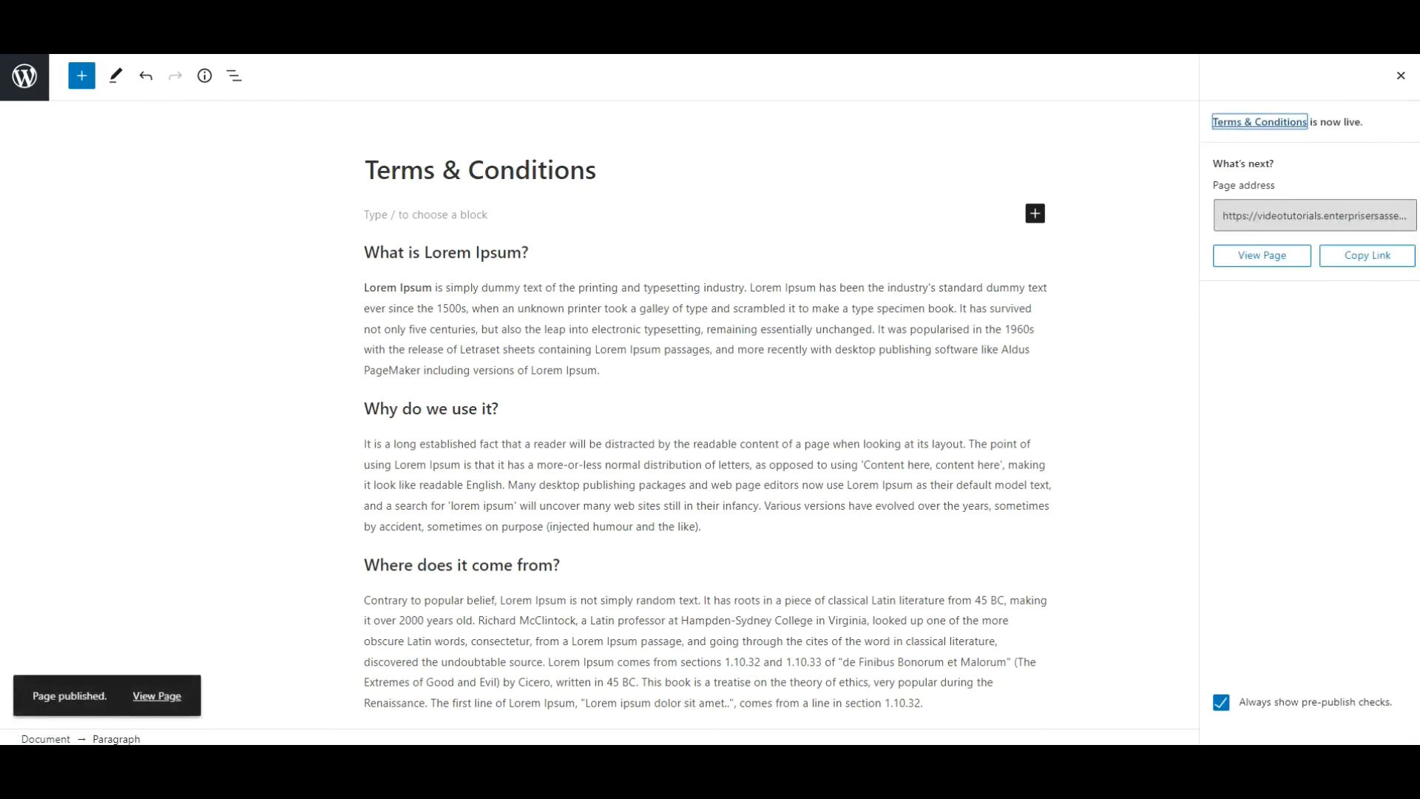
View the published Terms & Conditions page on the live site and return to the admin dashboard.
{"action": "left_click", "coordinate": [156, 696]}
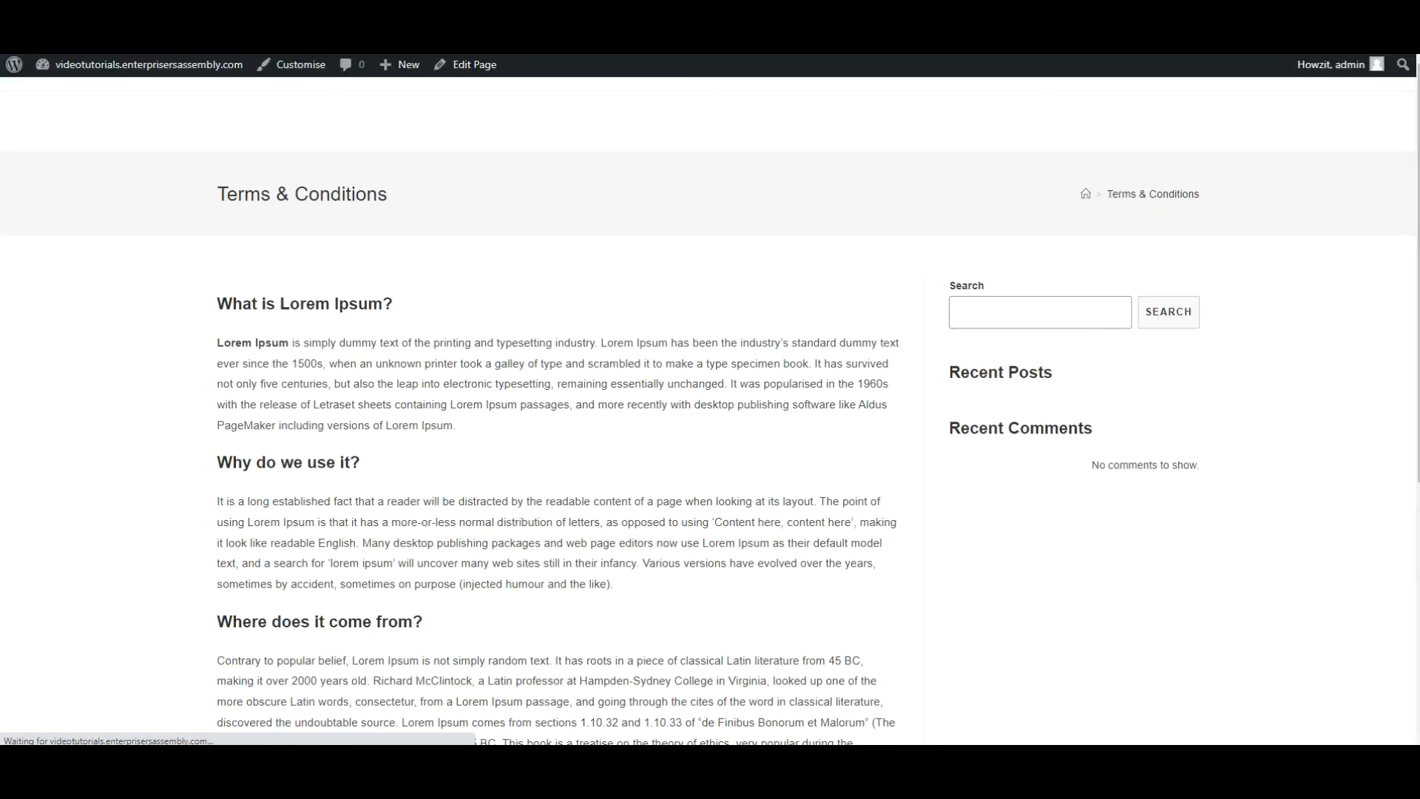
{"action": "left_click", "coordinate": [122, 70]}
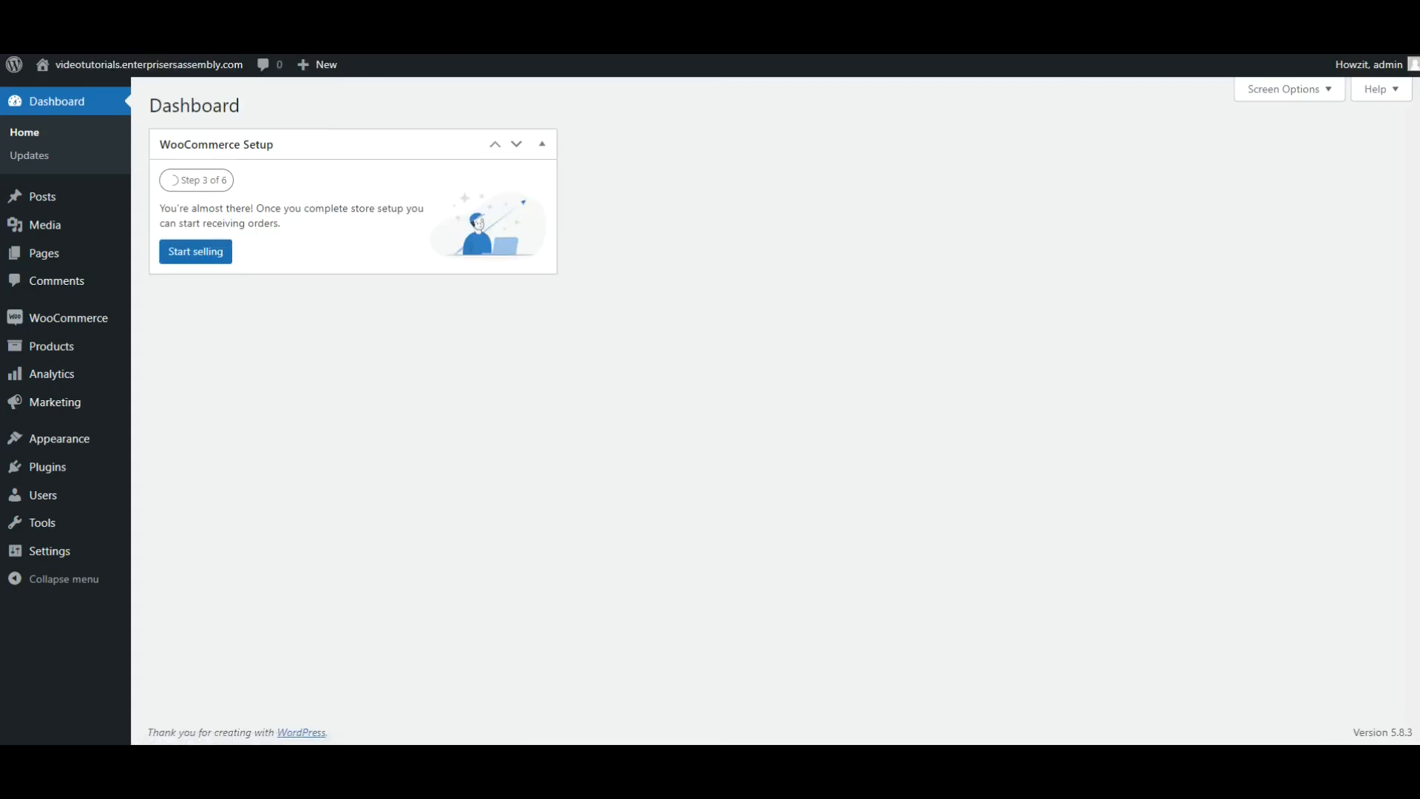
Assign the Terms & Conditions page as the store's terms and conditions in WooCommerce's advanced page setup and save the settings.
{"action": "mouse_move", "coordinate": [92, 323]}
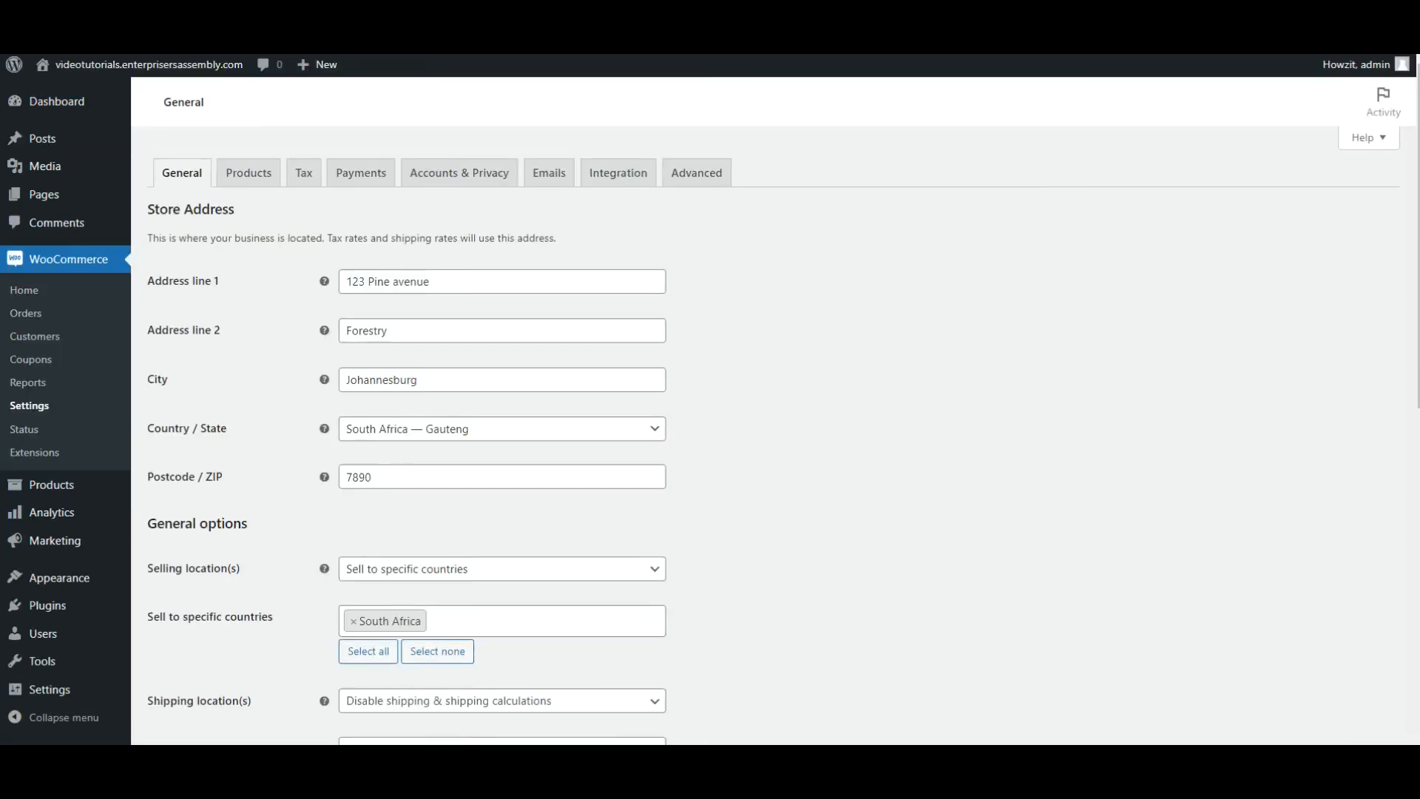
{"action": "left_click", "coordinate": [693, 178]}
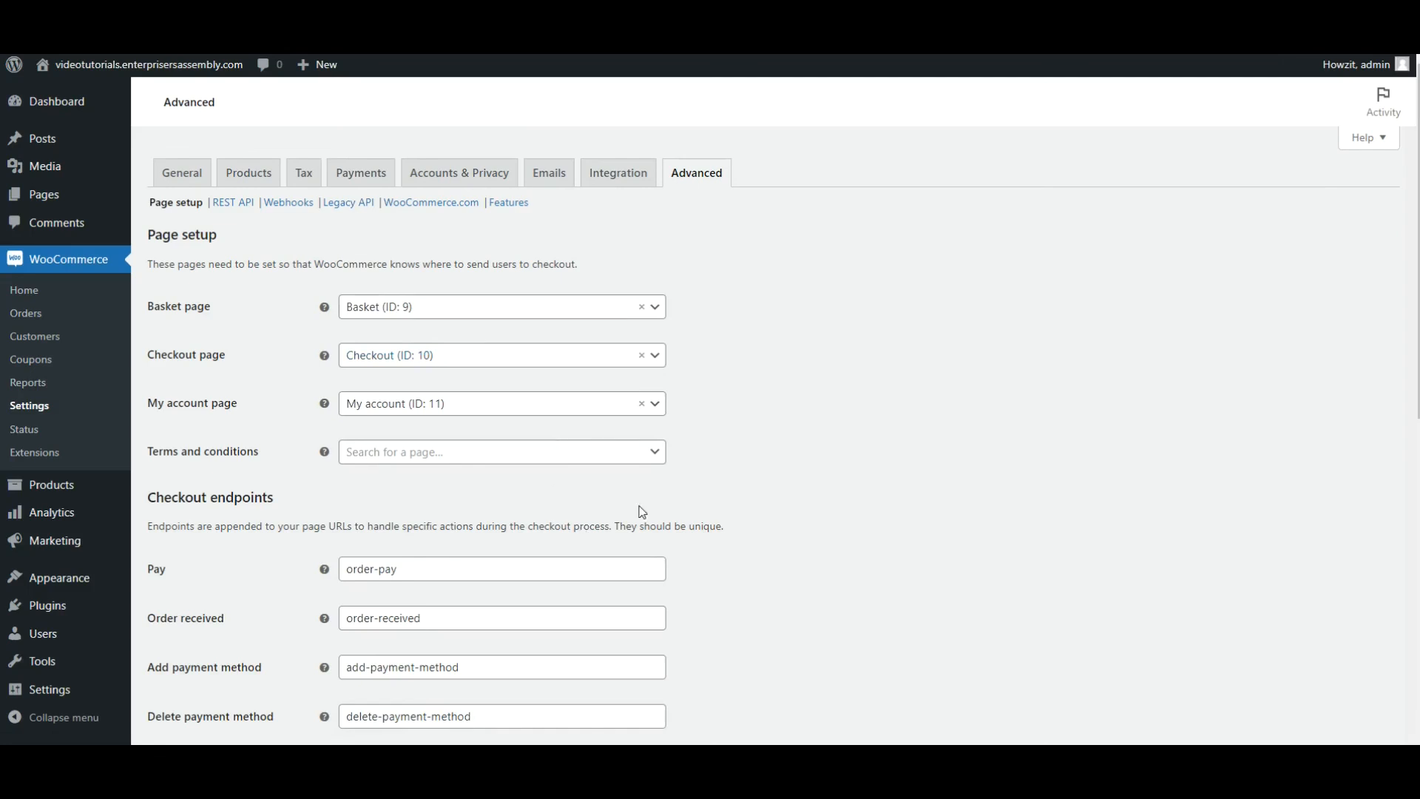
{"action": "left_click", "coordinate": [655, 453]}
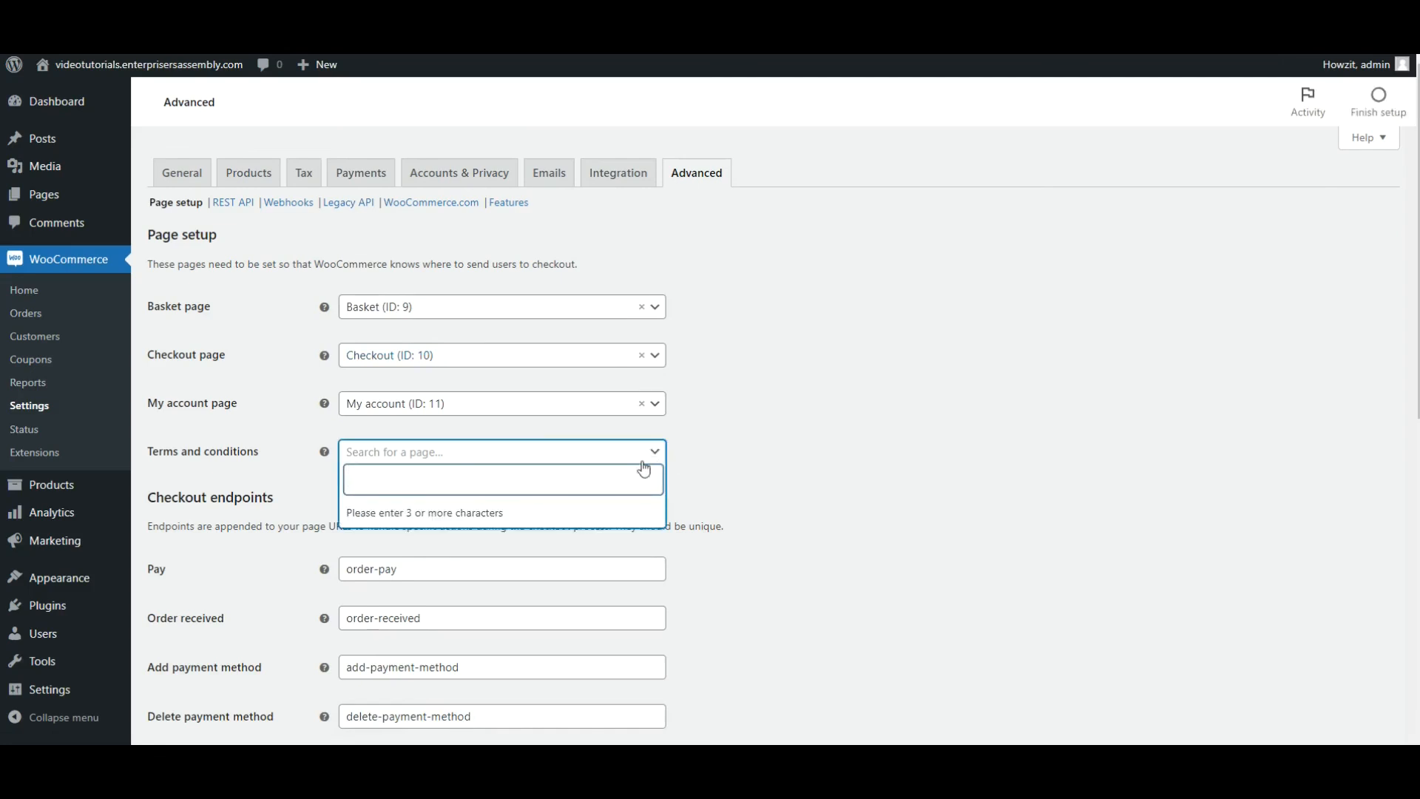
{"action": "type", "text": "ter"}
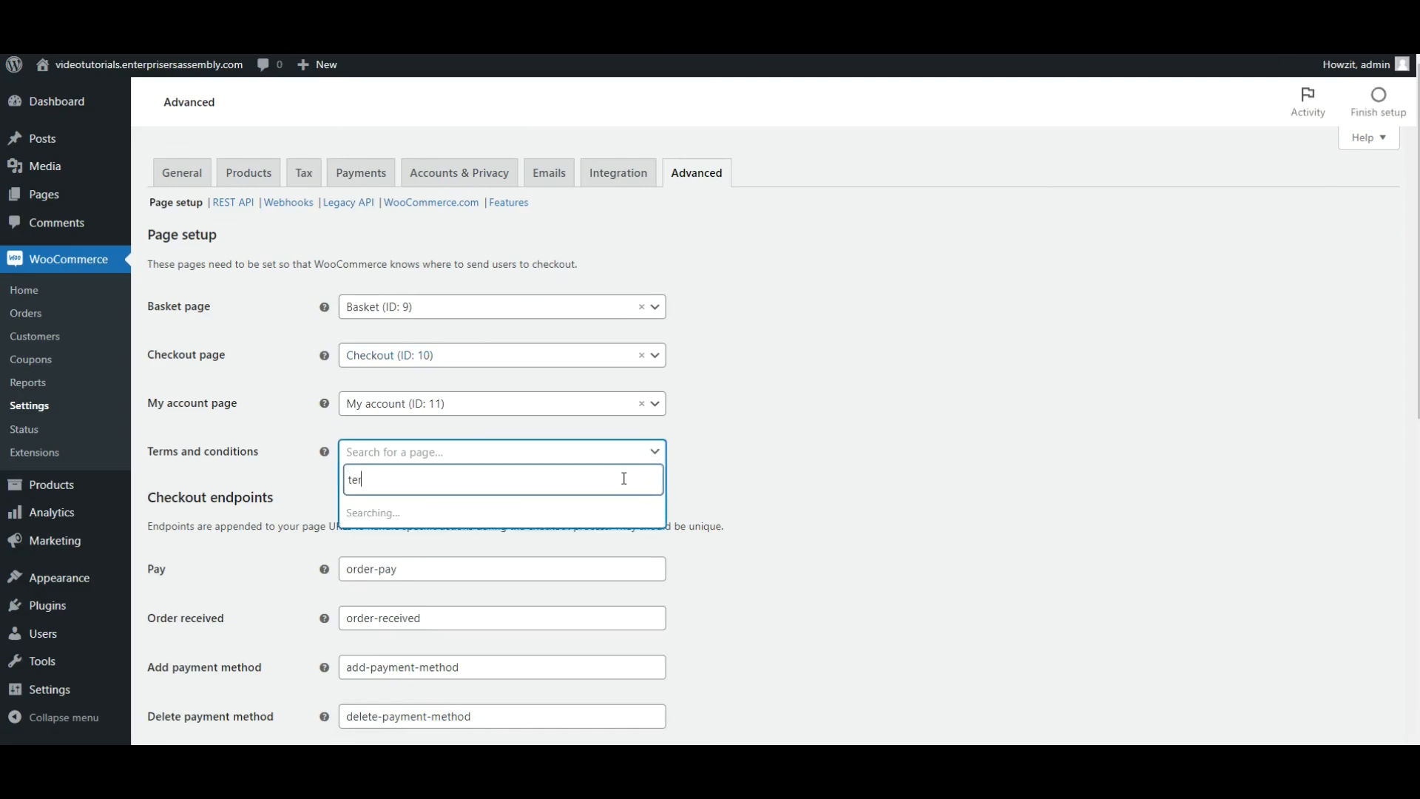
{"action": "type", "text": "ms"}
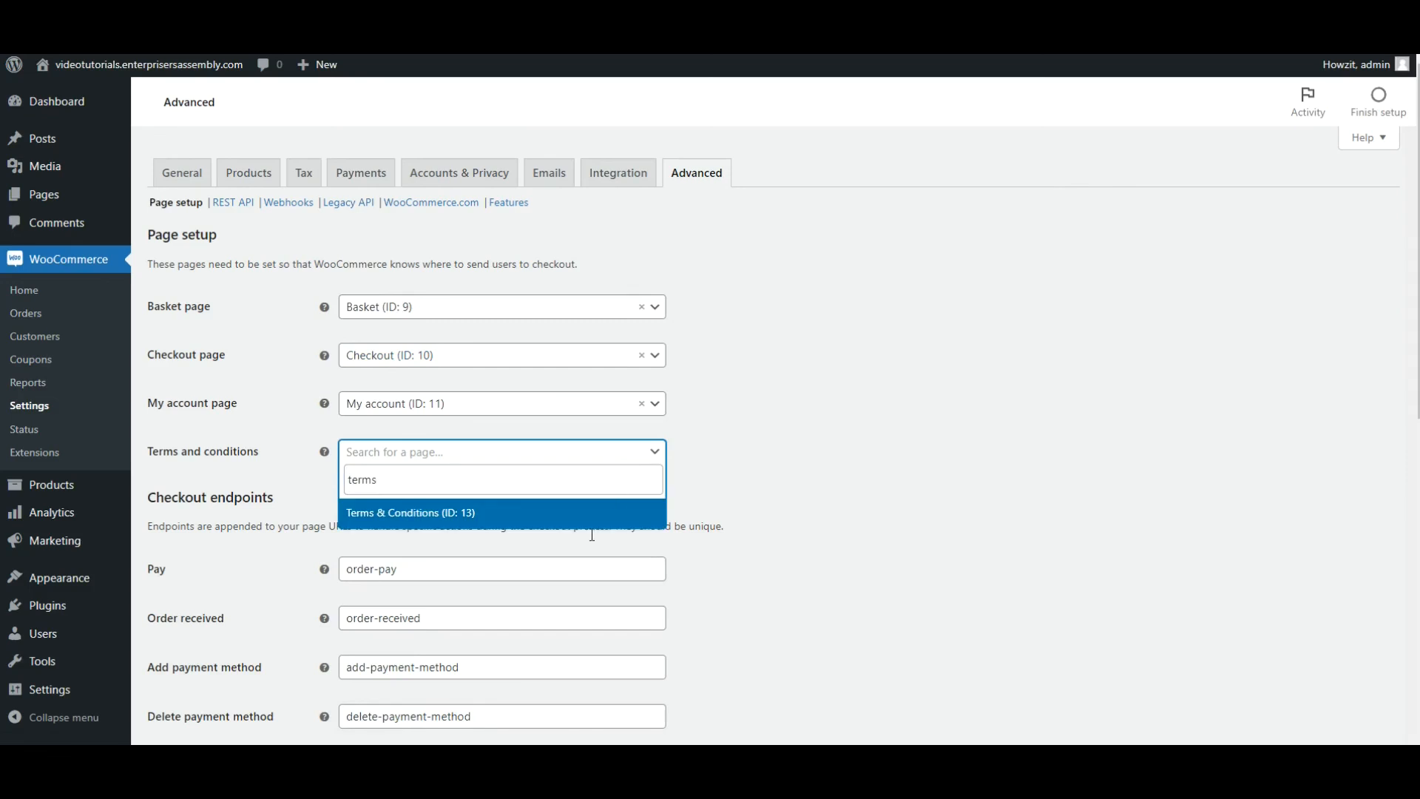
{"action": "left_click", "coordinate": [500, 515]}
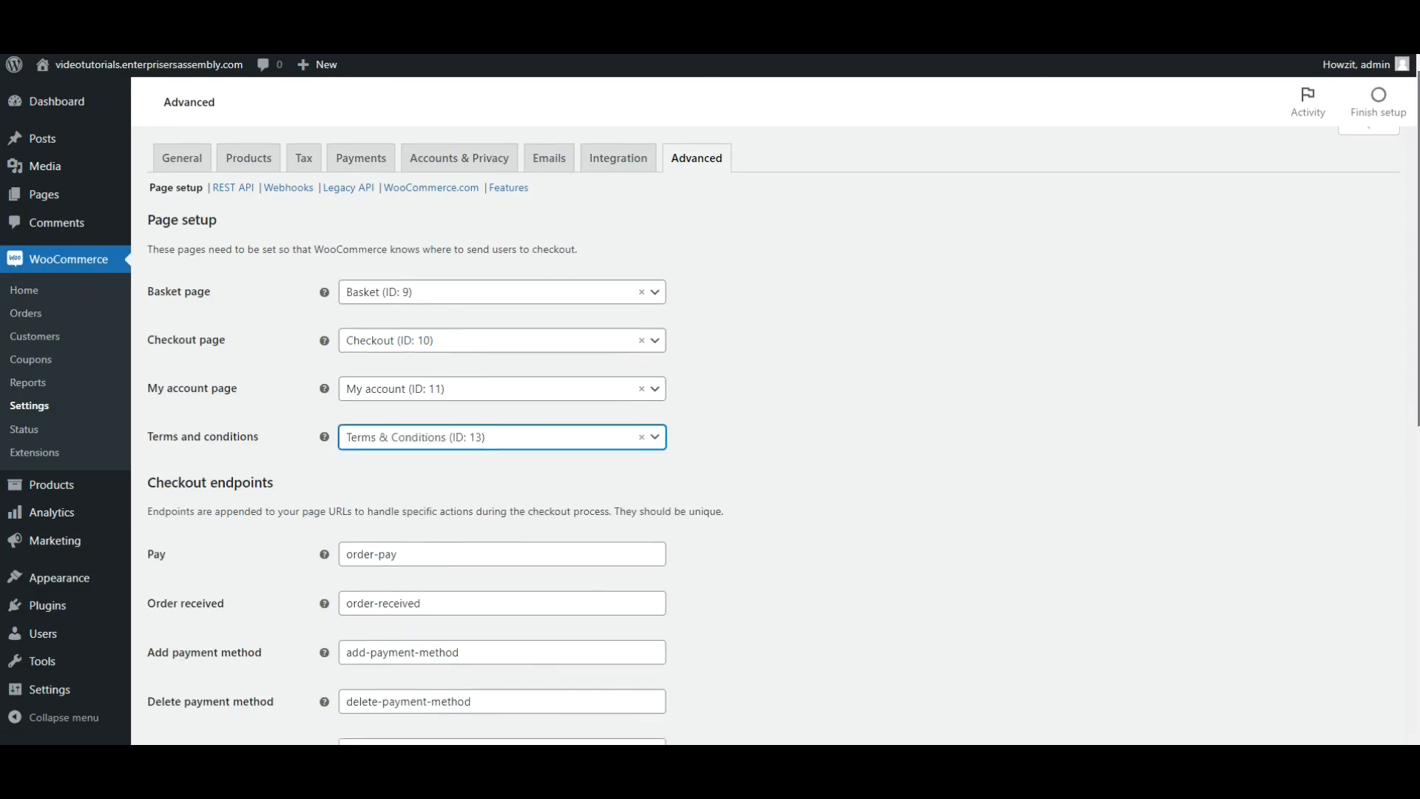
{"action": "scroll", "coordinate": [772, 437], "scroll_direction": "down", "scroll_amount": 5}
{"action": "scroll", "coordinate": [773, 436], "scroll_direction": "down", "scroll_amount": 3}
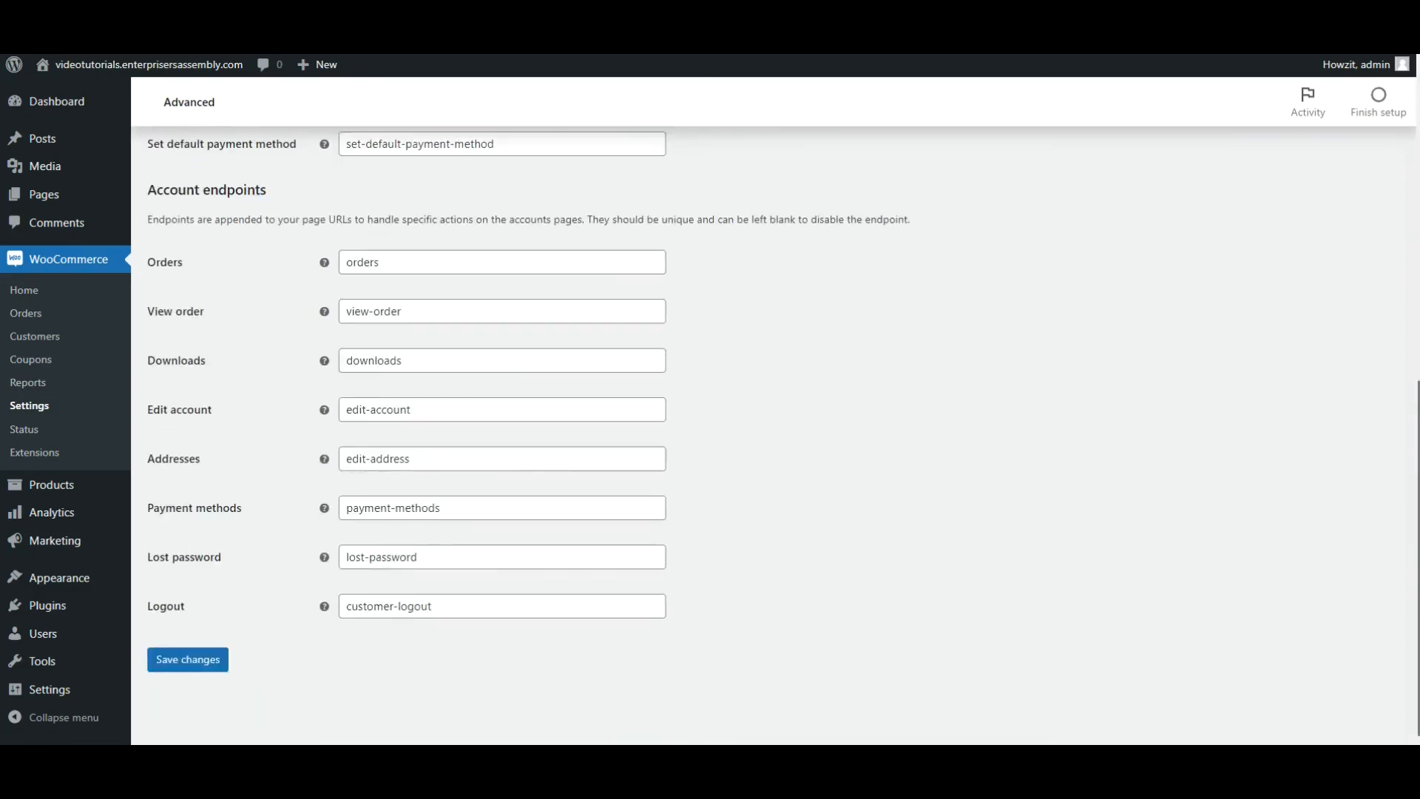
{"action": "left_click", "coordinate": [215, 667]}
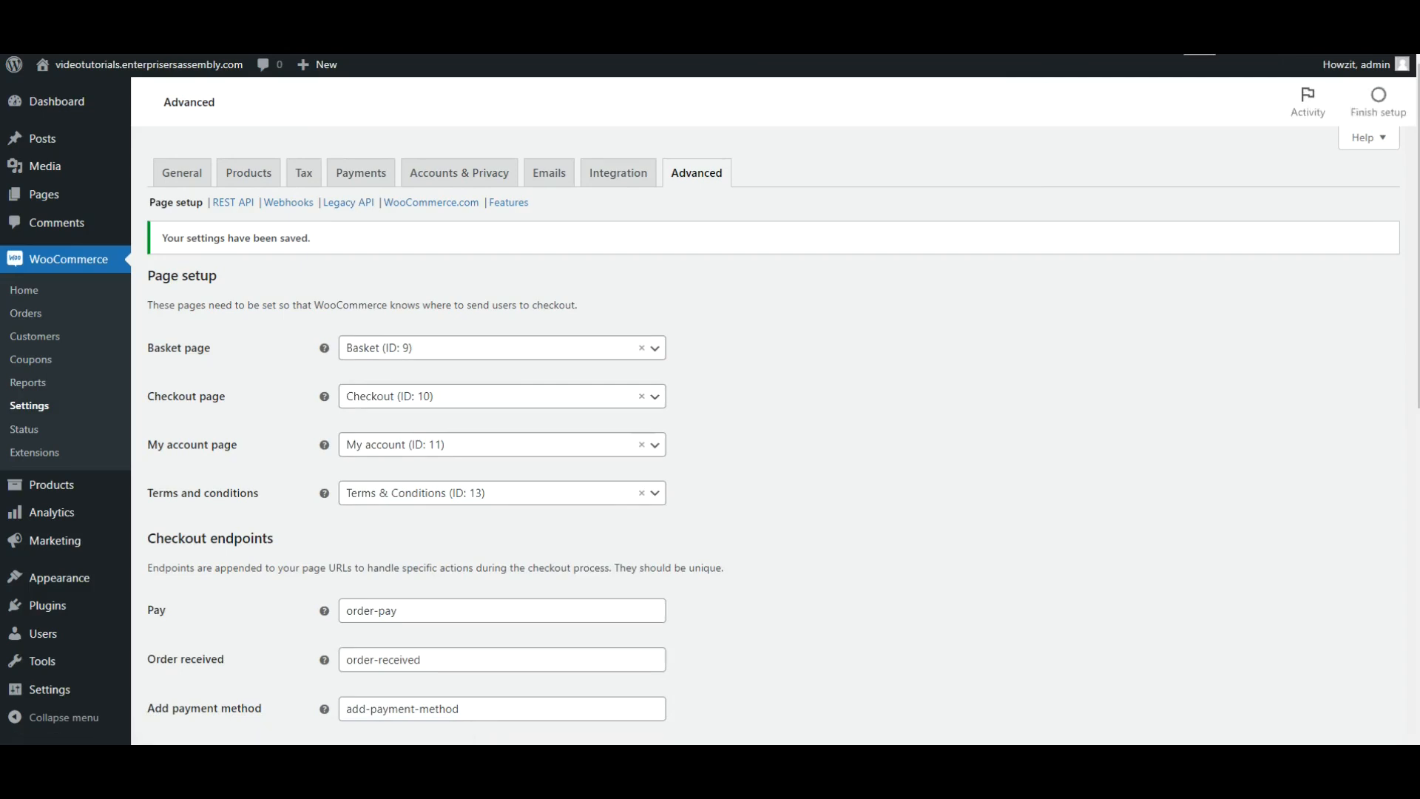
Search the directory of new plugins for "booking addon for woocommerce".
{"action": "mouse_move", "coordinate": [68, 606]}
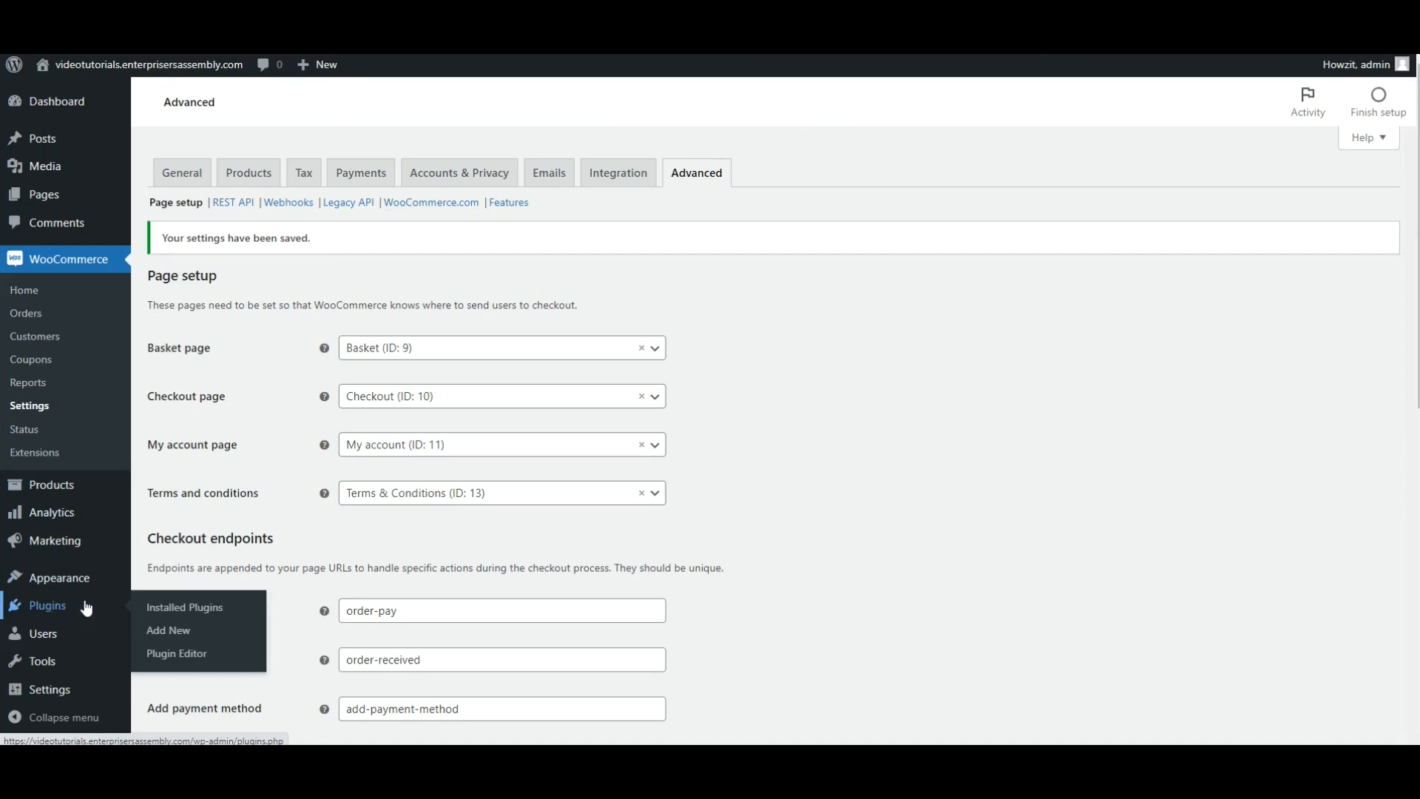
{"action": "left_click", "coordinate": [55, 608]}
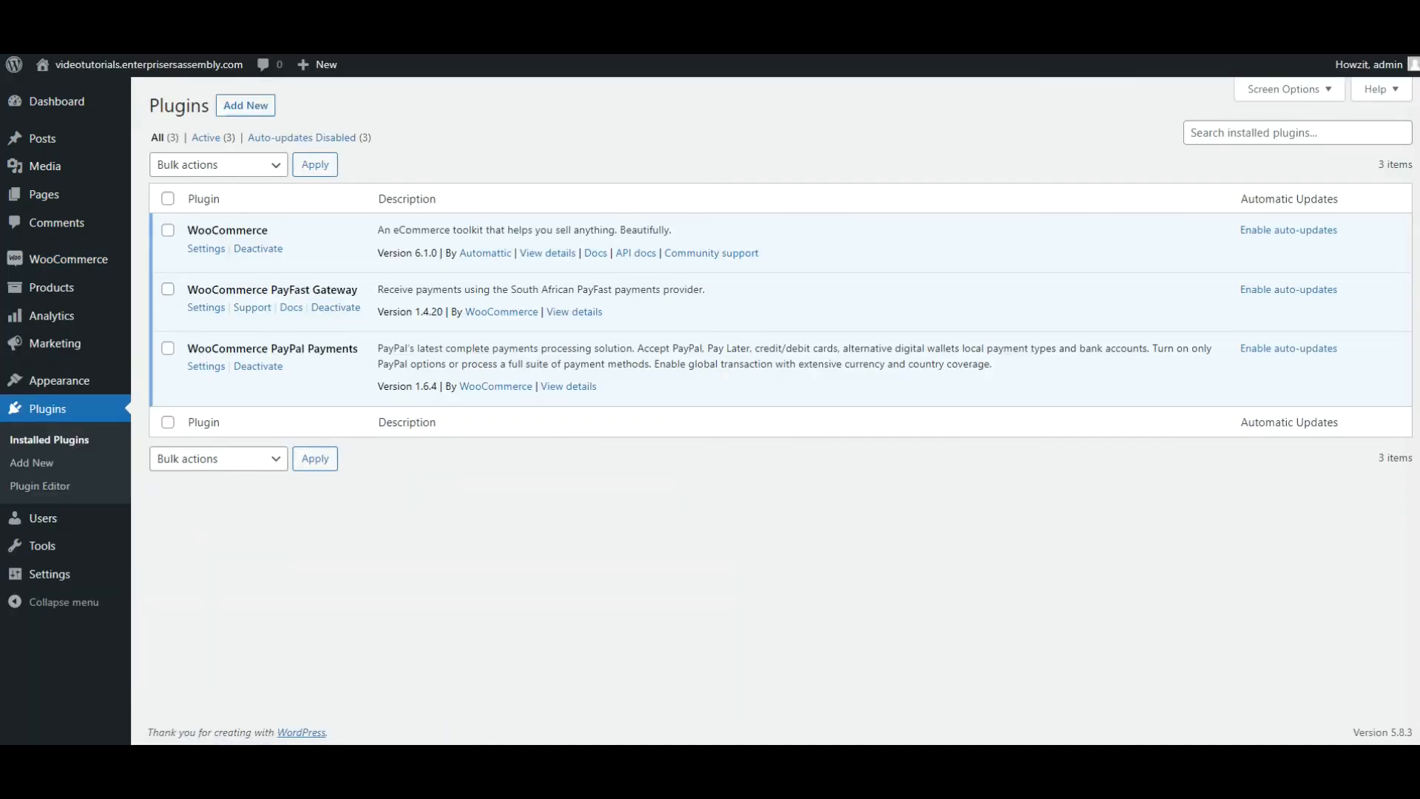
{"action": "left_click", "coordinate": [244, 111]}
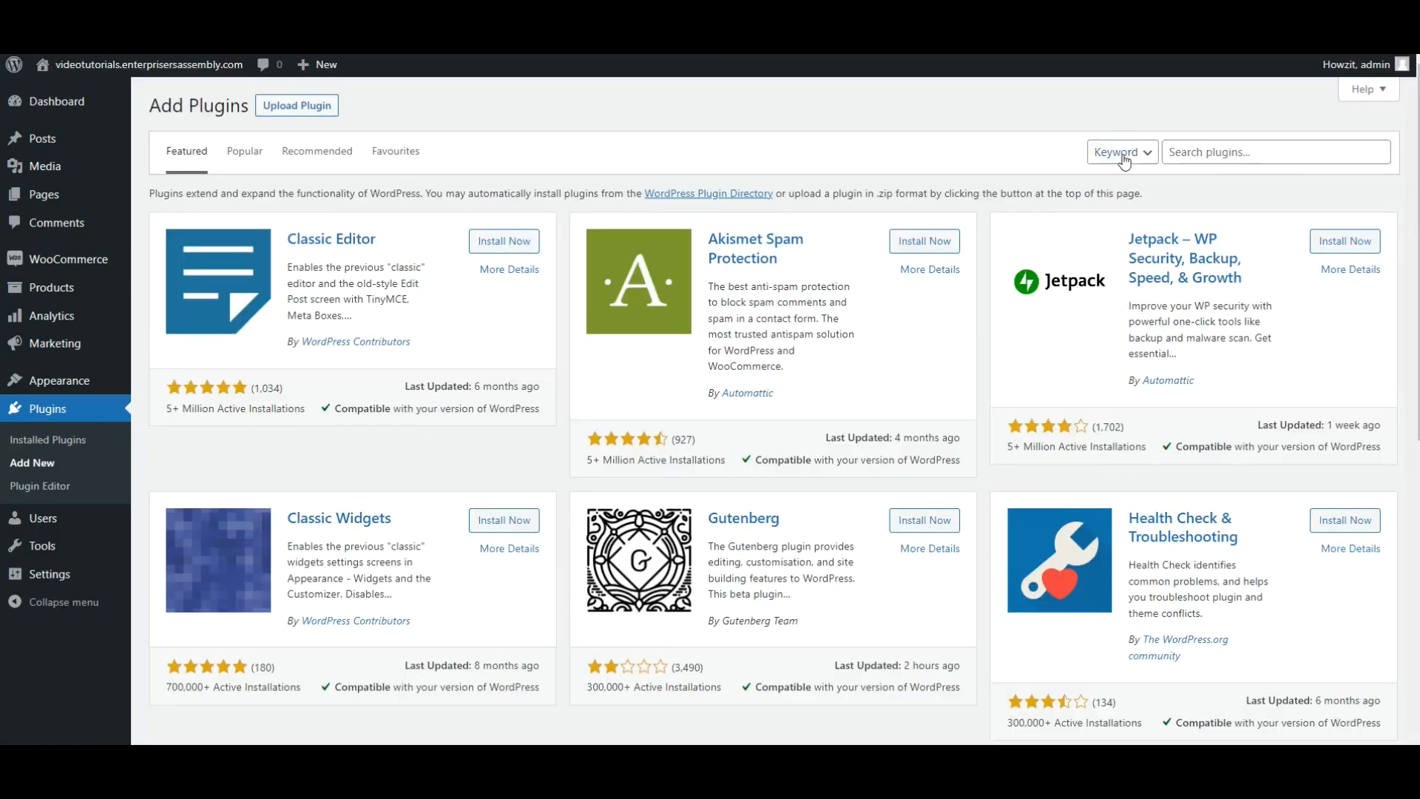
{"action": "left_click", "coordinate": [1207, 160]}
{"action": "type", "text": "booking a"}
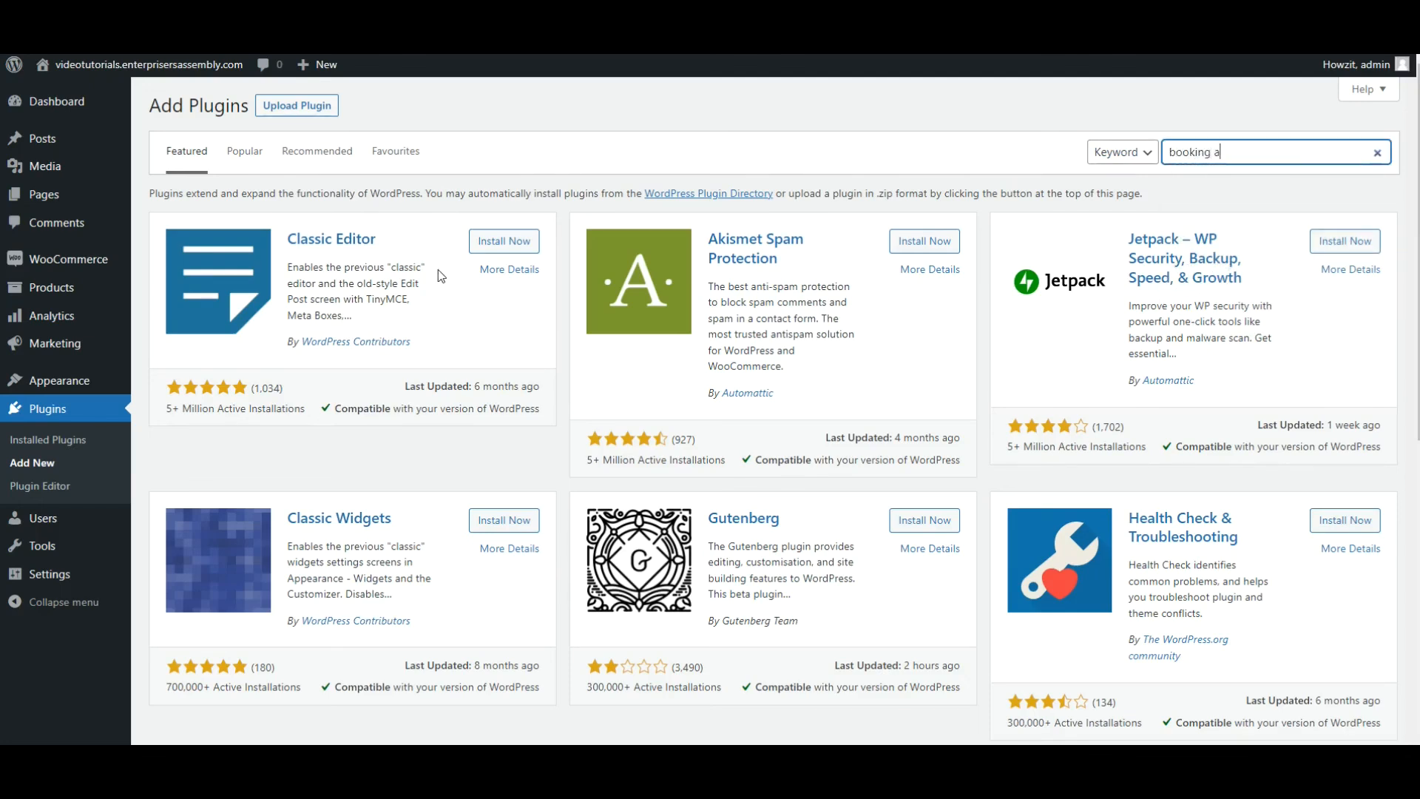
{"action": "type", "text": "ddon"}
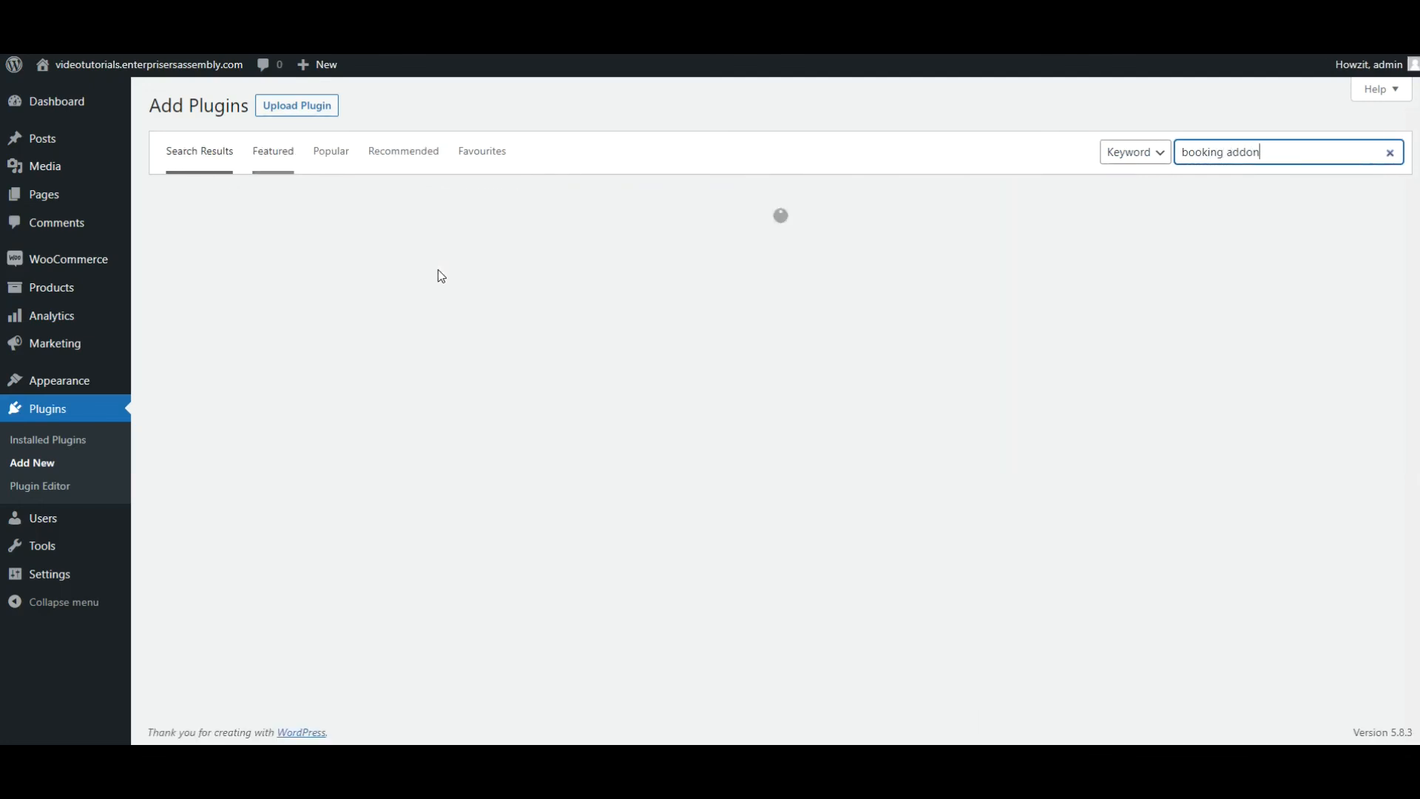
{"action": "type", "text": " for woocommerce"}
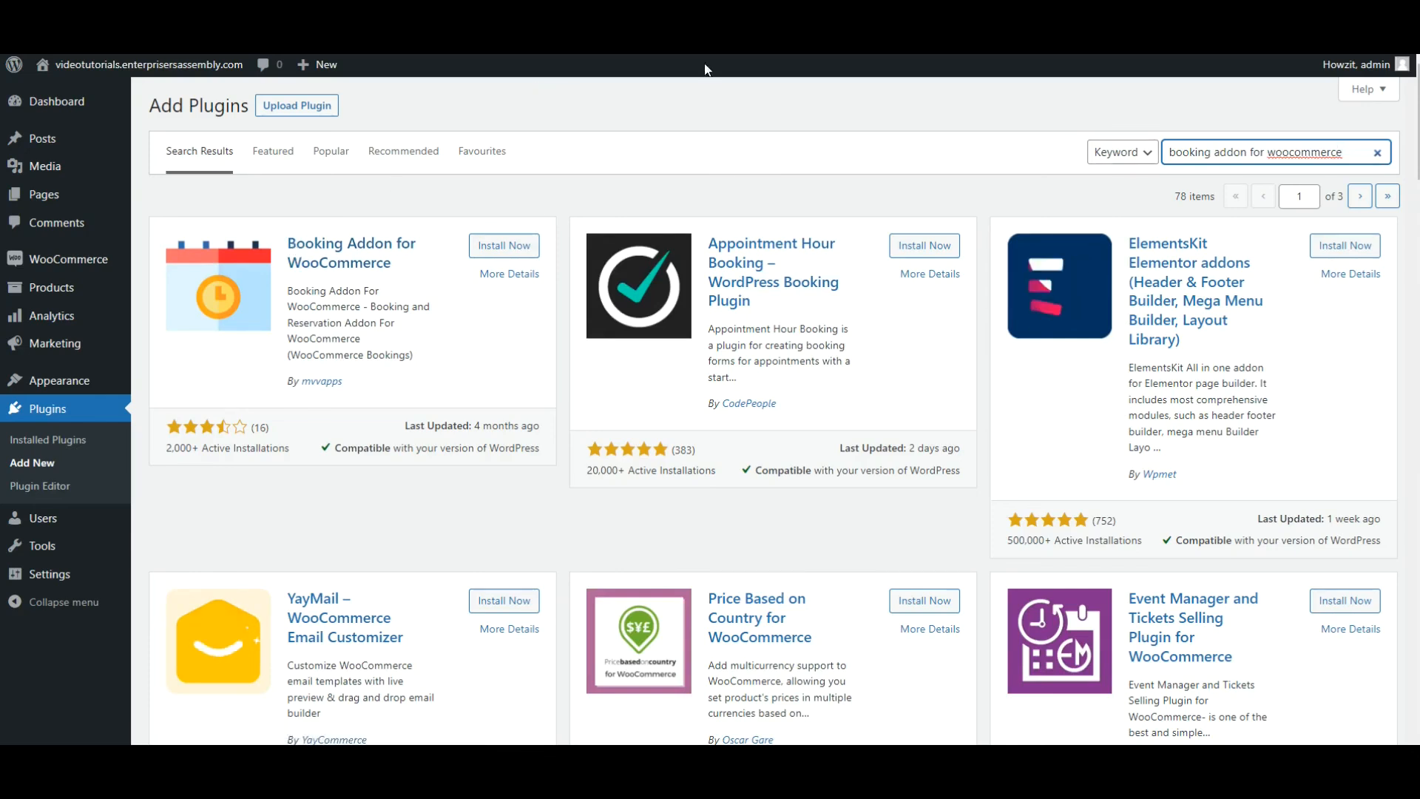
Install and activate the Booking Addon for WooCommerce plugin by mvvapps, and skip its update and diagnostic tracking opt-in.
{"action": "left_click", "coordinate": [500, 245]}
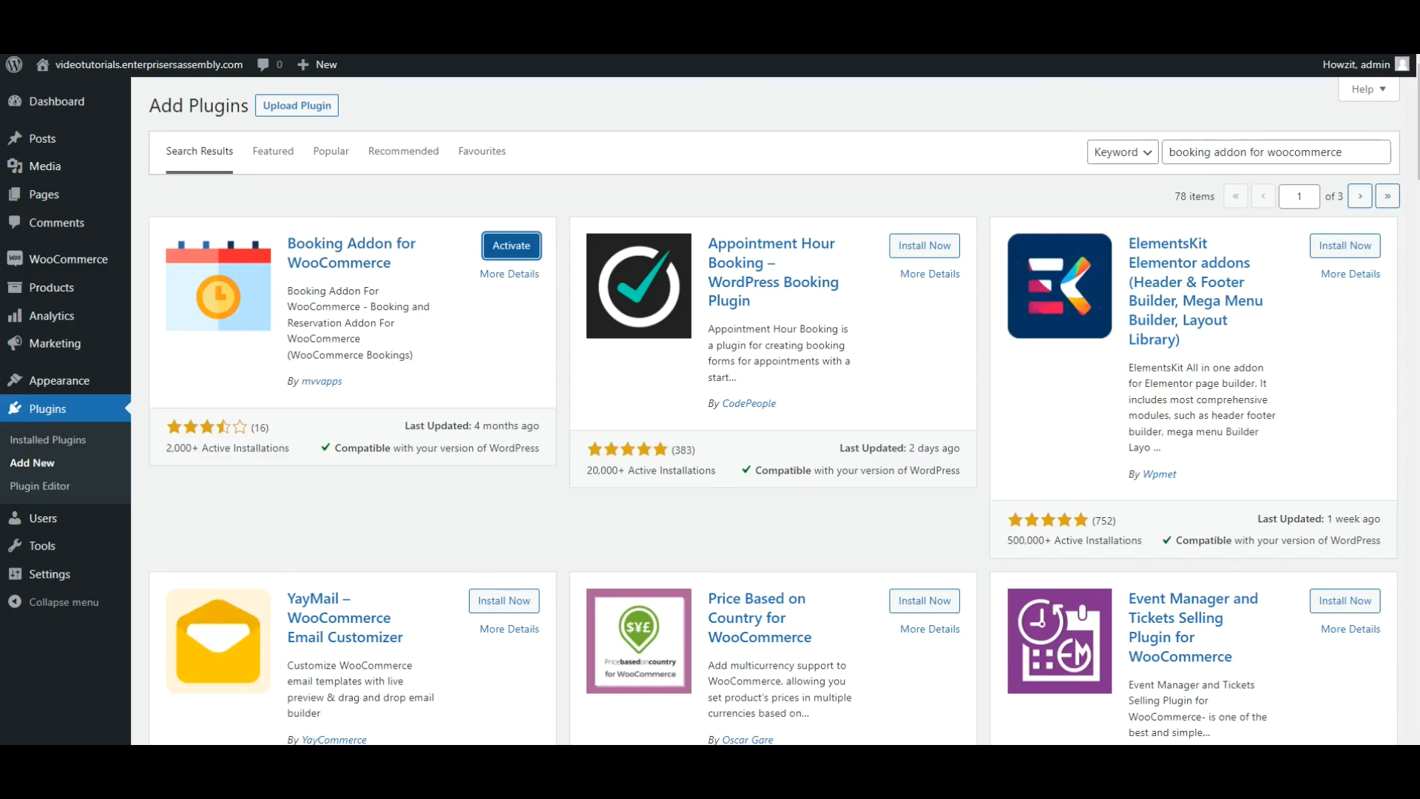
{"action": "left_click", "coordinate": [509, 249]}
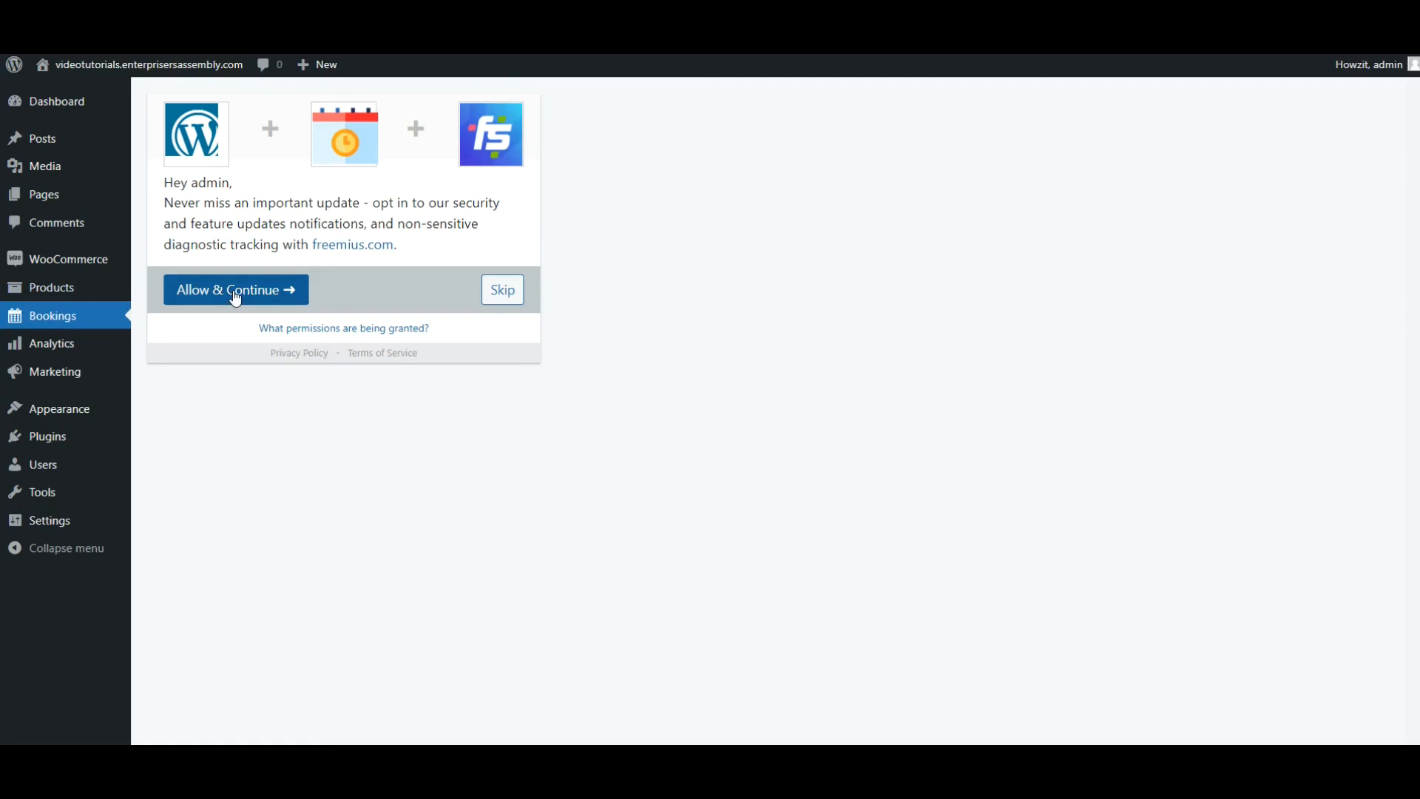
{"action": "left_click", "coordinate": [502, 289]}
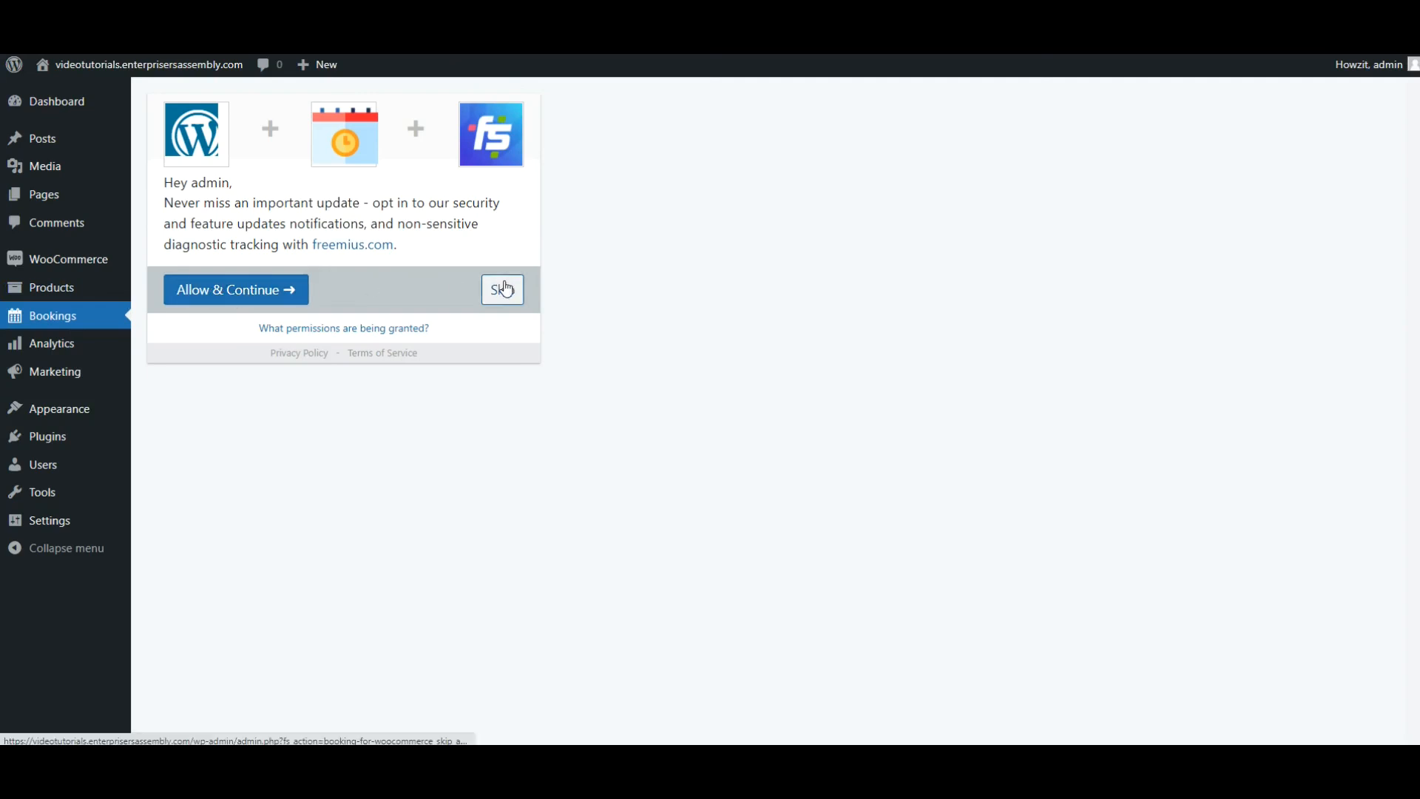